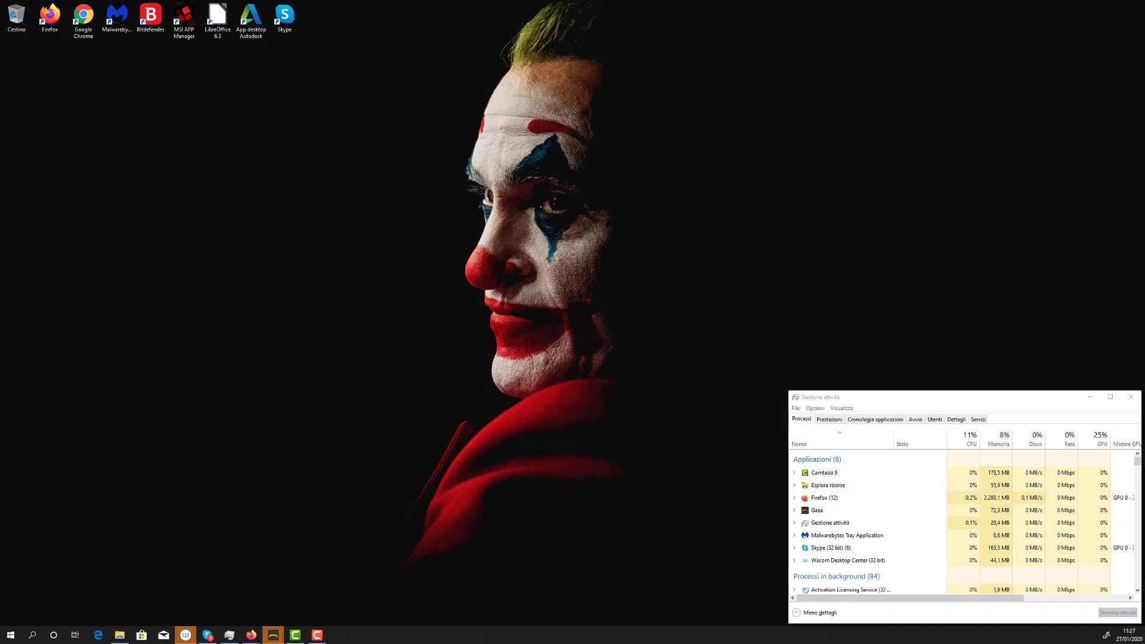
Bring the Gaea window onto the main screen and enlarge its toolbox, 3D viewport and properties areas
drag(1144, 169, 791, 173)
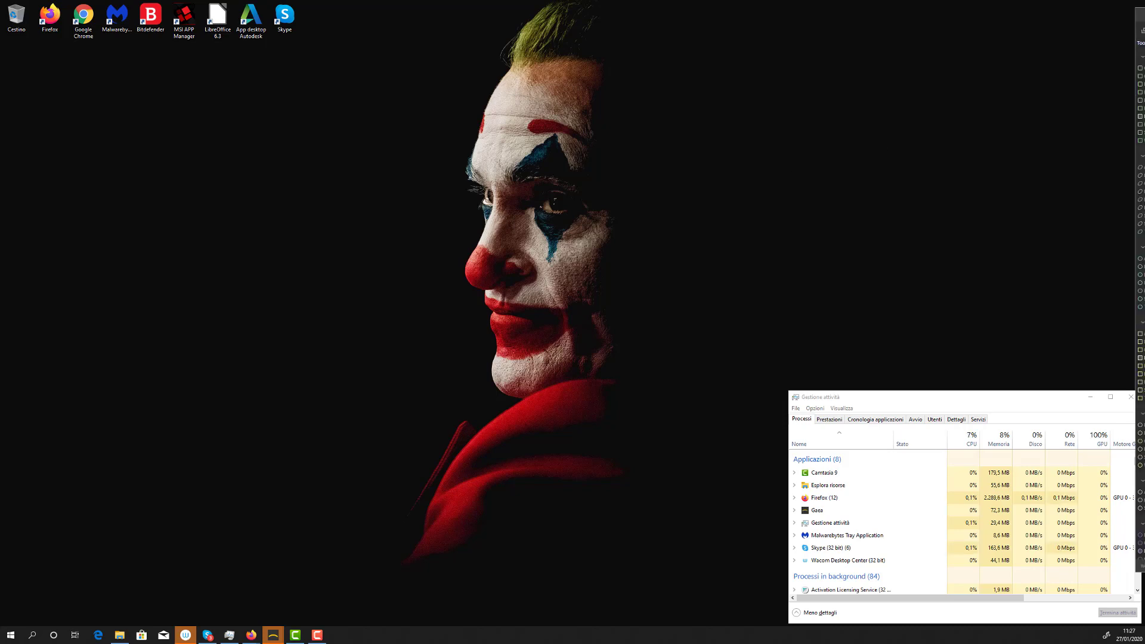
click(1049, 169)
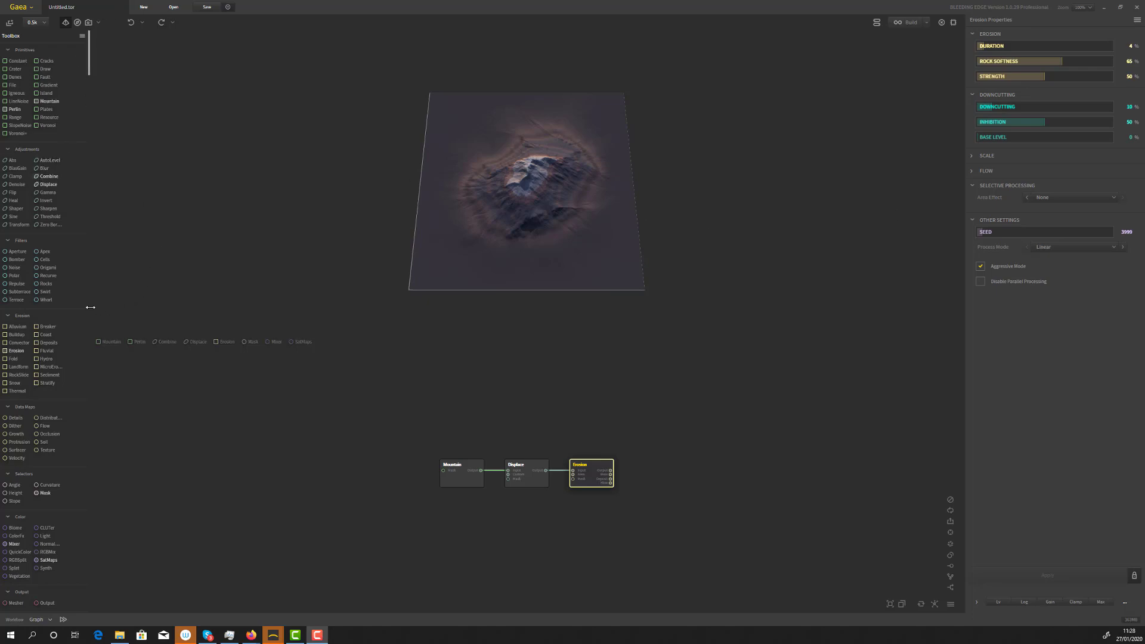
mouse_move(89, 310)
mouse_down()
mouse_move(196, 306)
mouse_move(102, 311)
mouse_up()
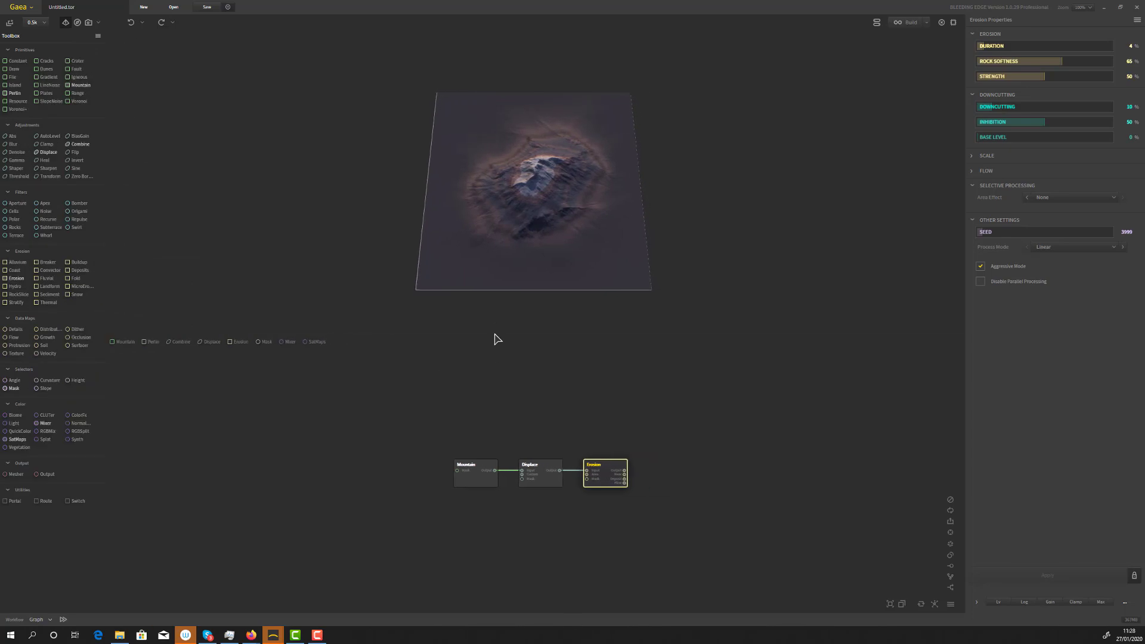
mouse_move(494, 330)
mouse_down()
mouse_move(495, 248)
mouse_move(493, 358)
mouse_move(493, 340)
mouse_up()
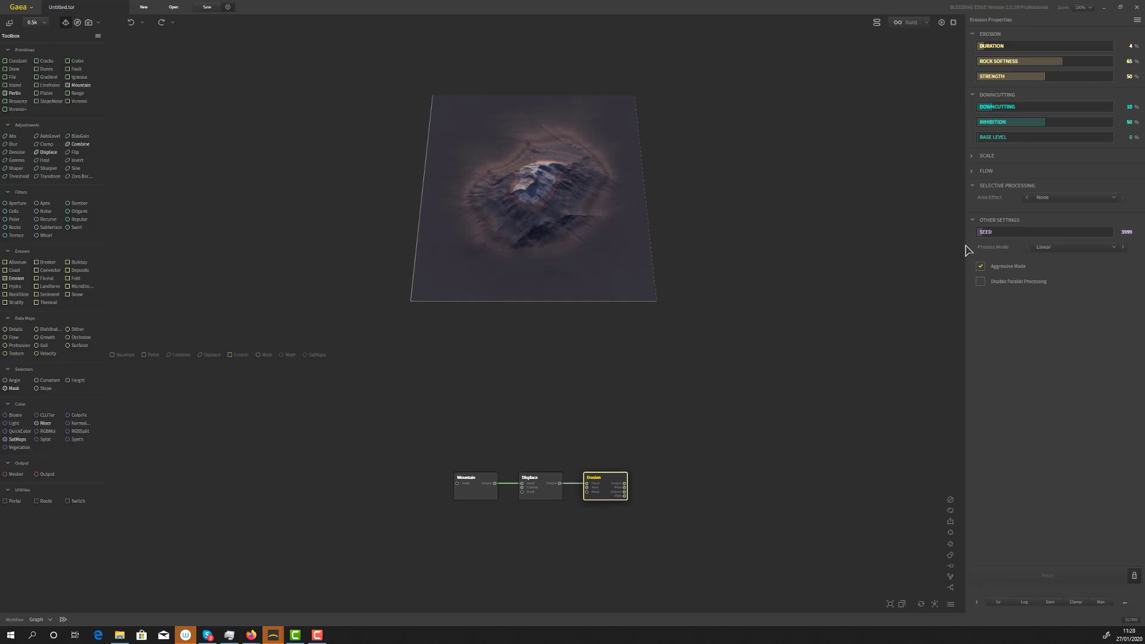
drag(966, 248, 774, 251)
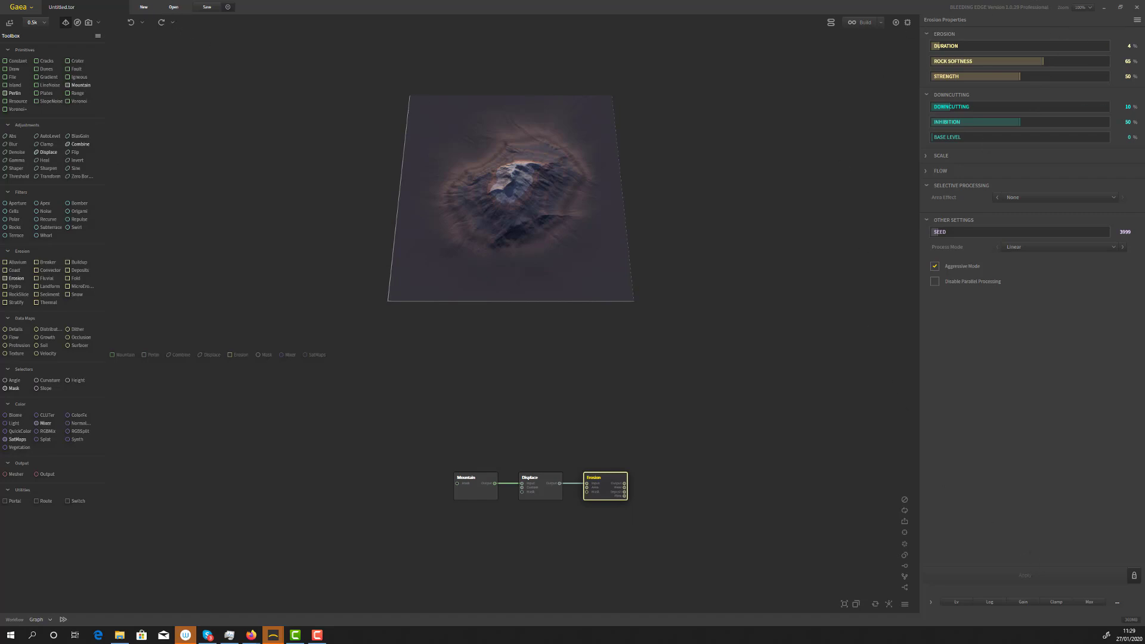
Preview the terrain of the Mountain and Displace nodes and examine the displaced mountain up close
click(477, 495)
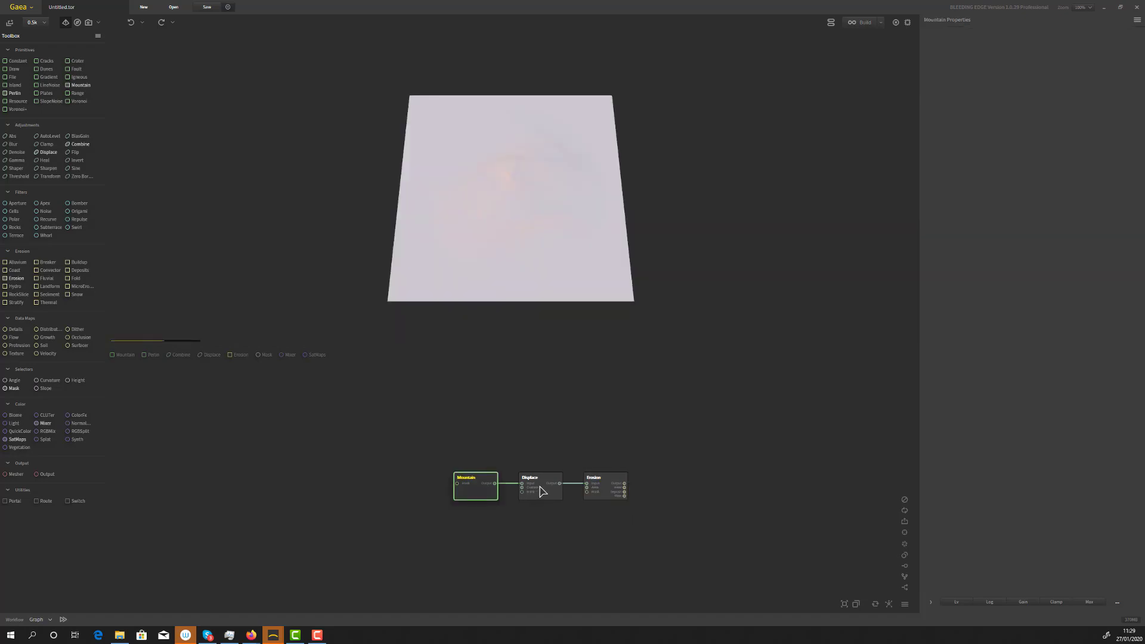
click(550, 492)
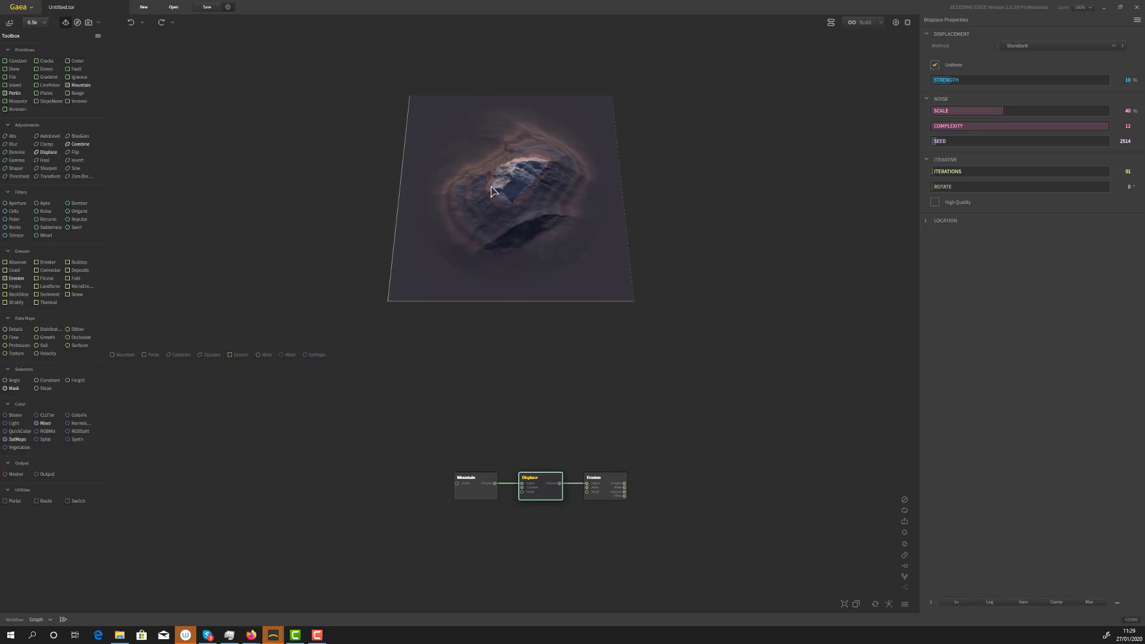
mouse_move(490, 190)
mouse_down()
mouse_move(512, 236)
mouse_move(513, 214)
mouse_move(499, 340)
mouse_move(500, 209)
mouse_move(486, 284)
mouse_move(507, 191)
mouse_up()
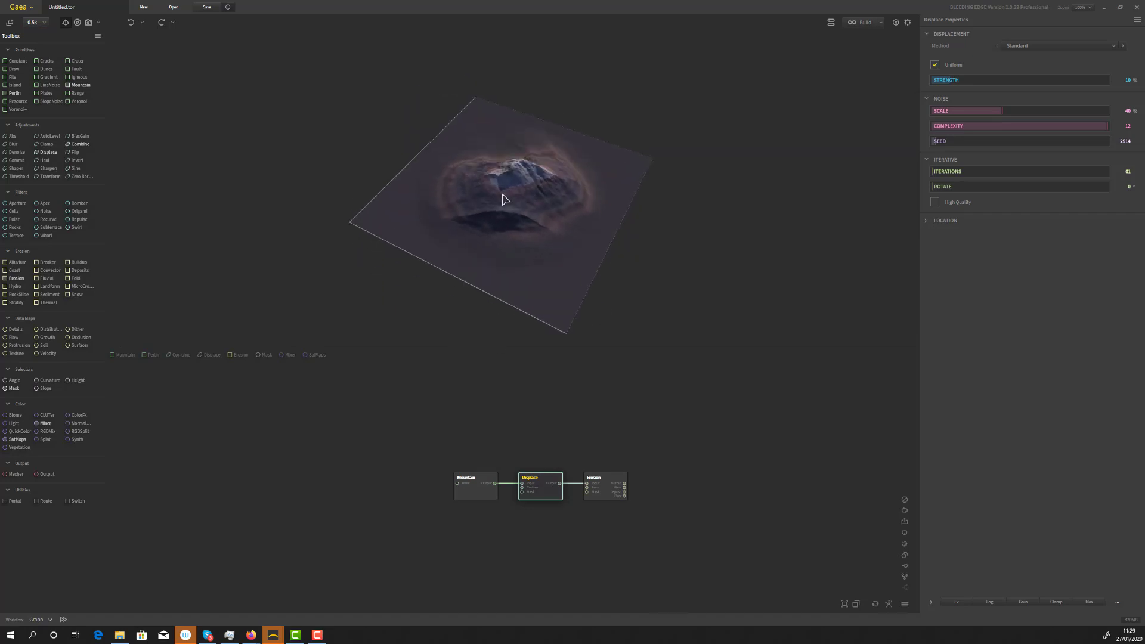
scroll(508, 194, up, 5)
scroll(509, 205, up, 3)
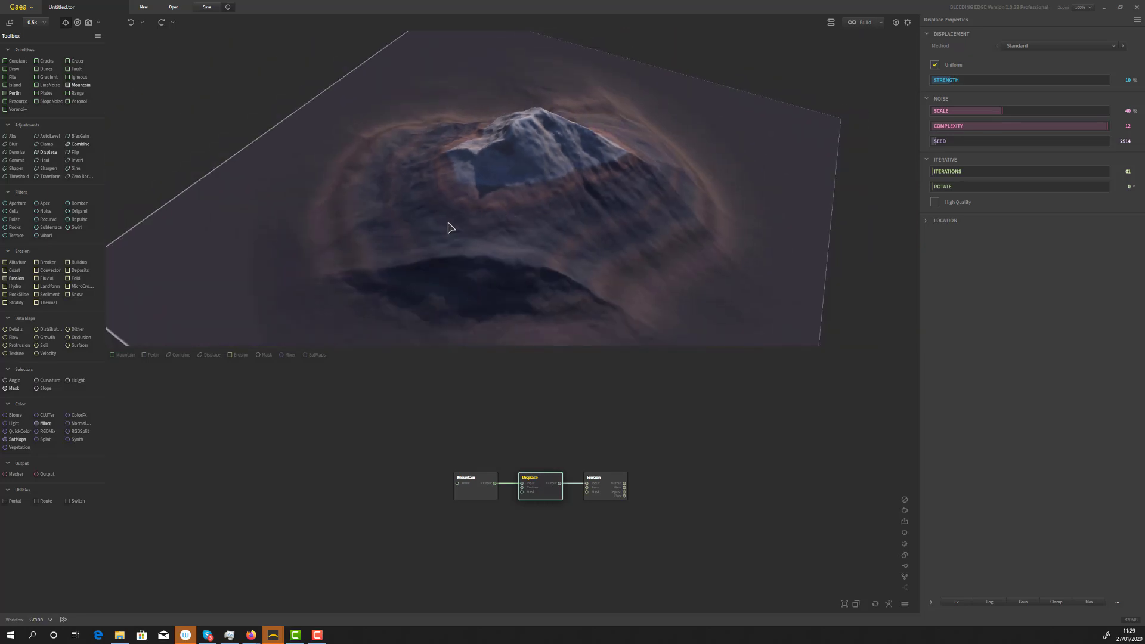
mouse_move(537, 191)
mouse_down()
mouse_move(511, 225)
mouse_move(479, 206)
mouse_move(526, 177)
mouse_move(534, 245)
mouse_move(552, 190)
mouse_up()
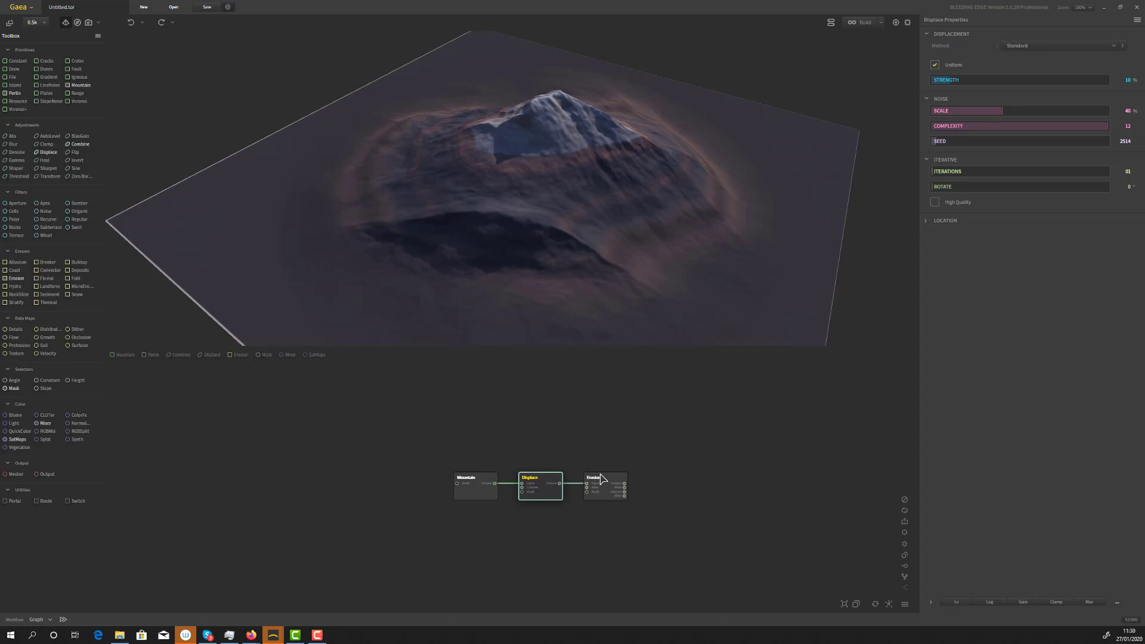
Enlarge the node graph and compare the terrain at the Mountain, Displace and Erosion nodes in turn
scroll(597, 532, up, 3)
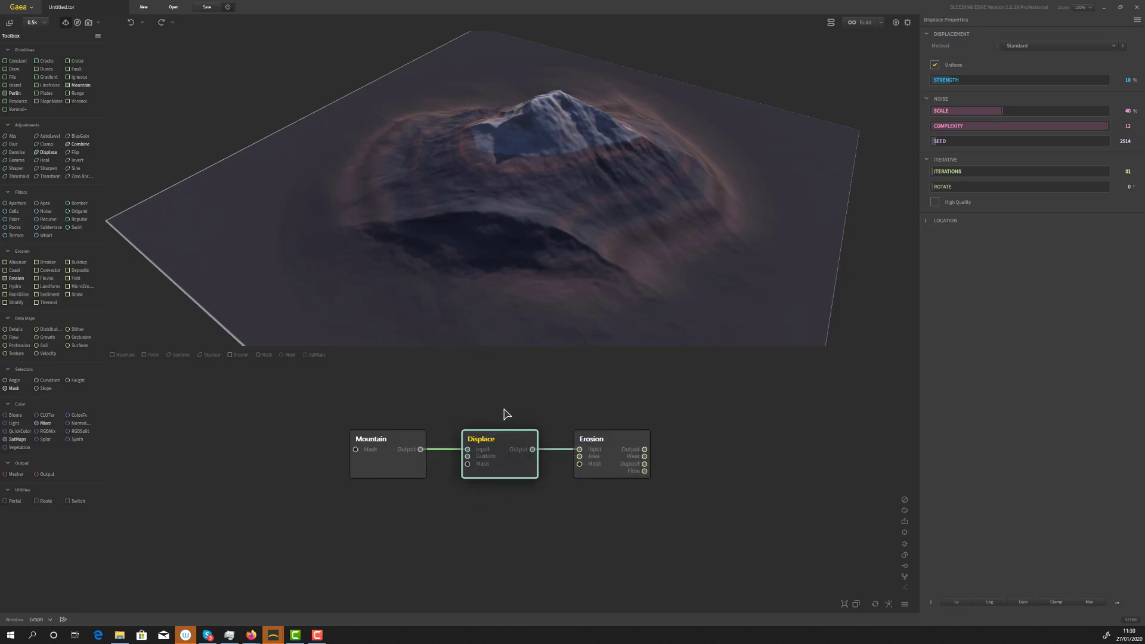
scroll(502, 472, up, 1)
scroll(502, 474, down, 2)
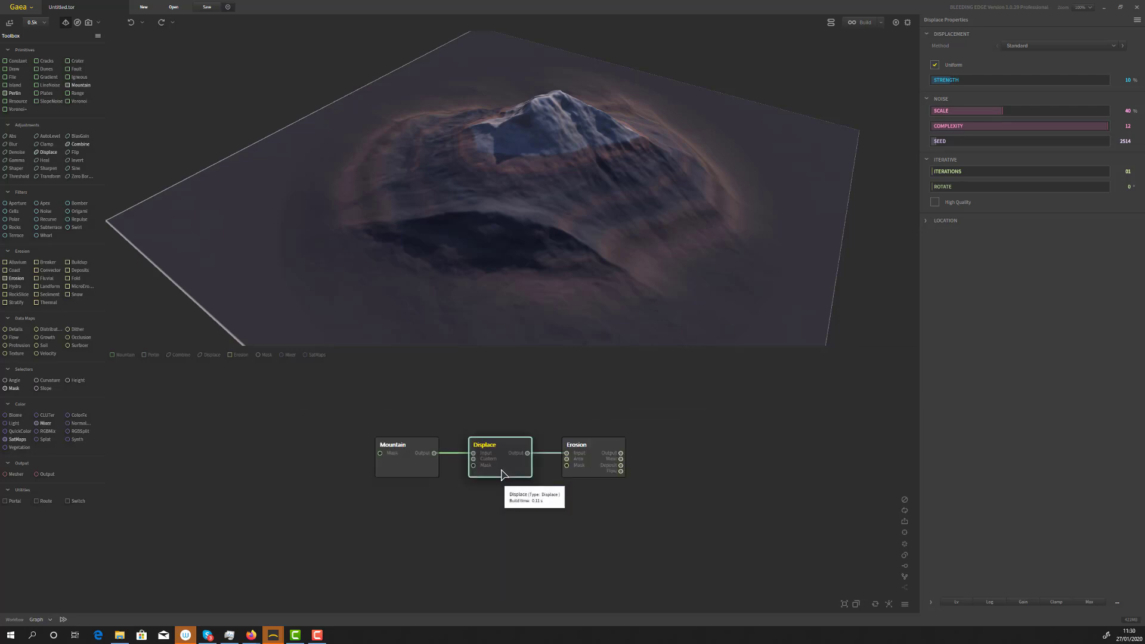
middle_drag(544, 509, 497, 511)
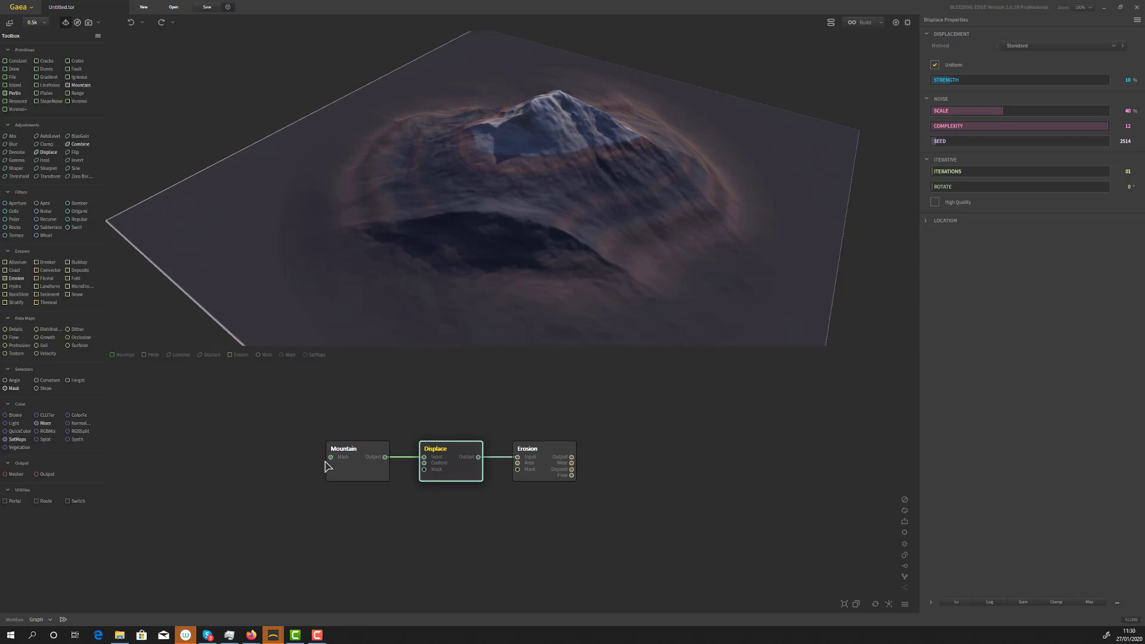
click(358, 454)
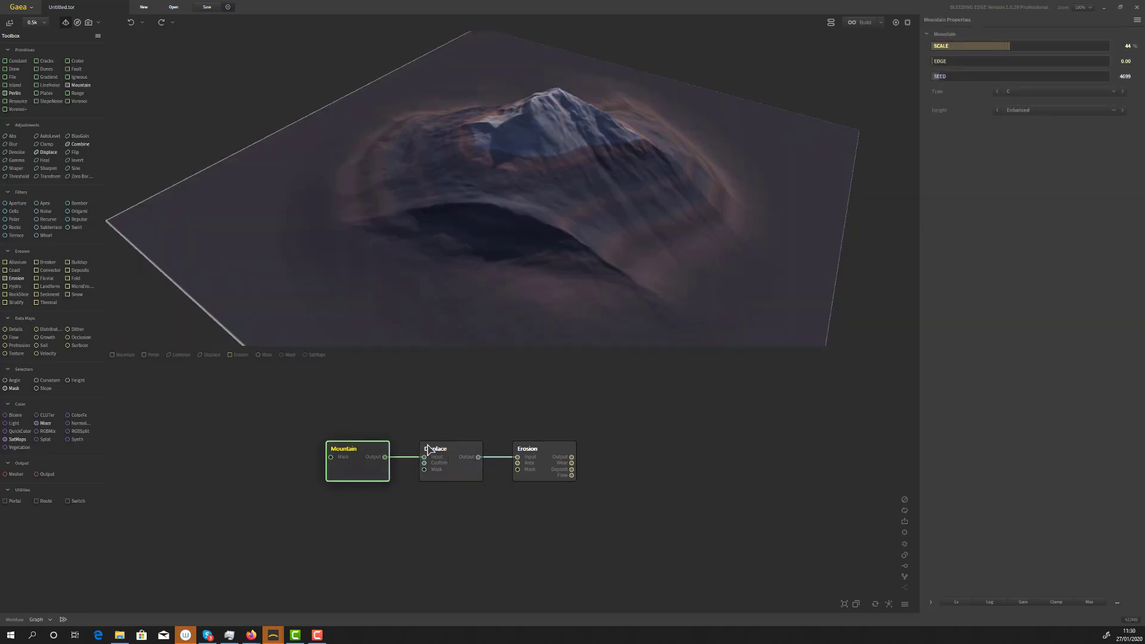
click(451, 458)
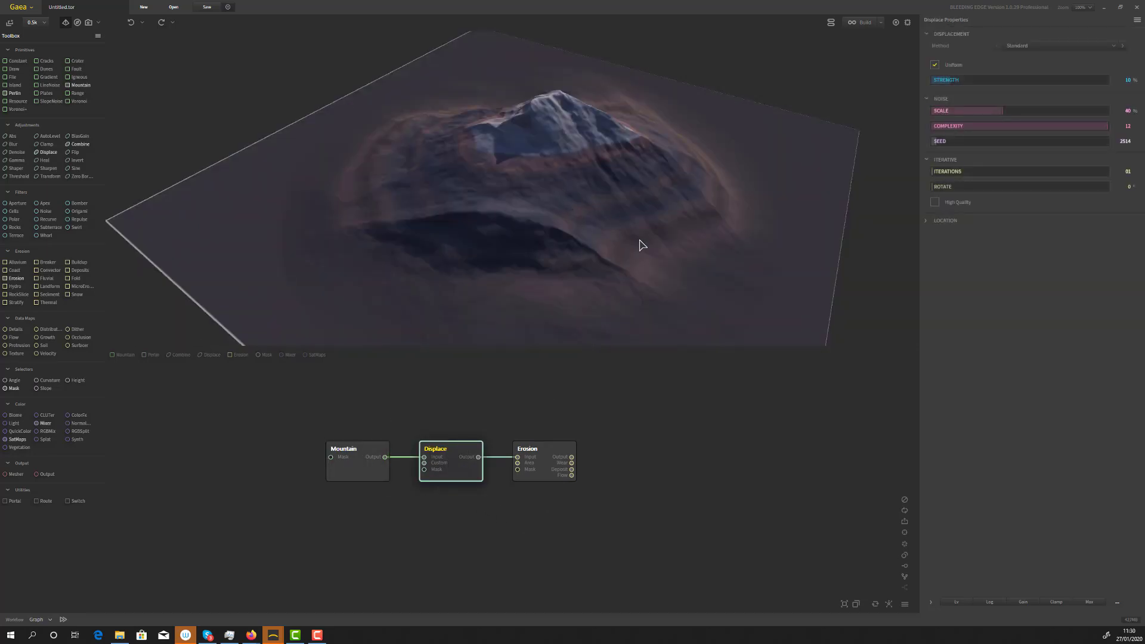
click(551, 457)
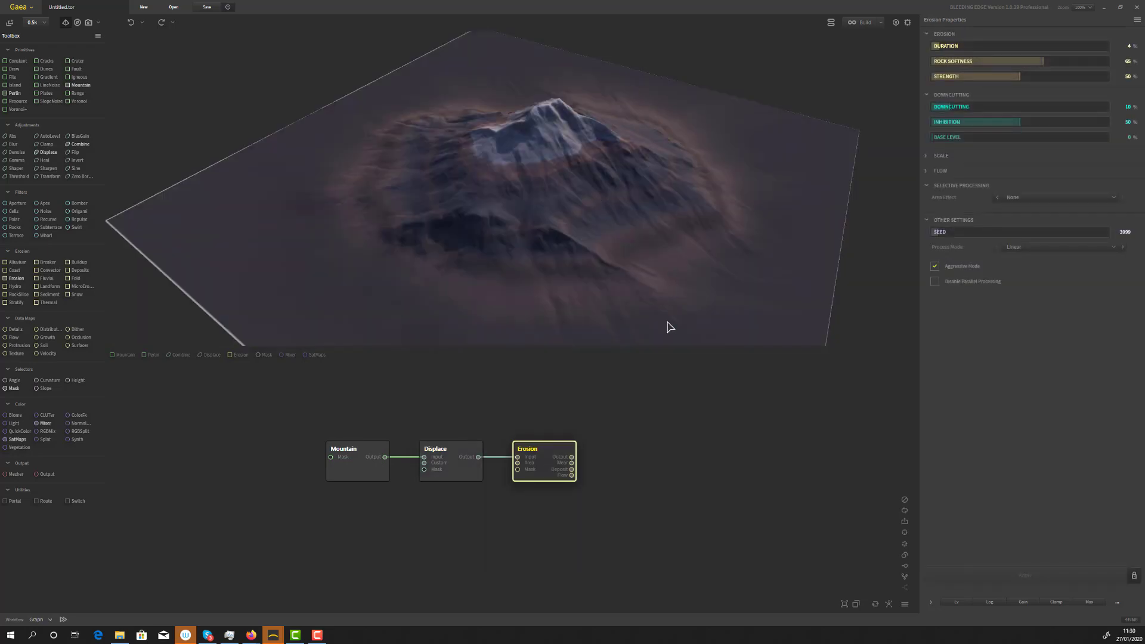
click(549, 448)
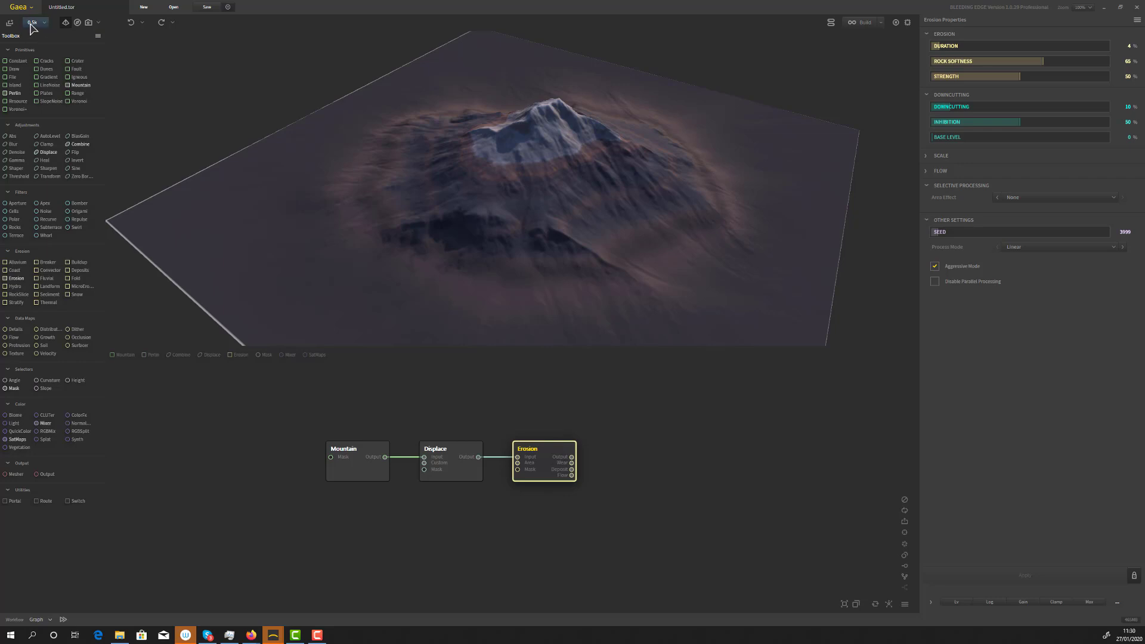
Raise the terrain preview resolution to 1k and after that to 2k, with no node selected
click(258, 488)
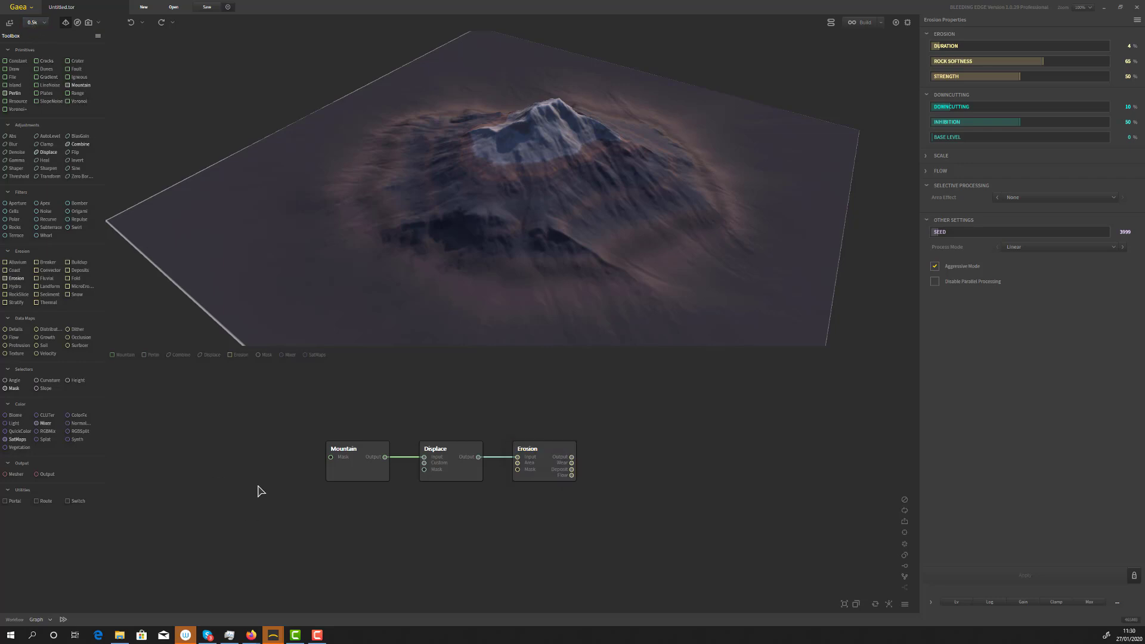
click(41, 24)
click(38, 50)
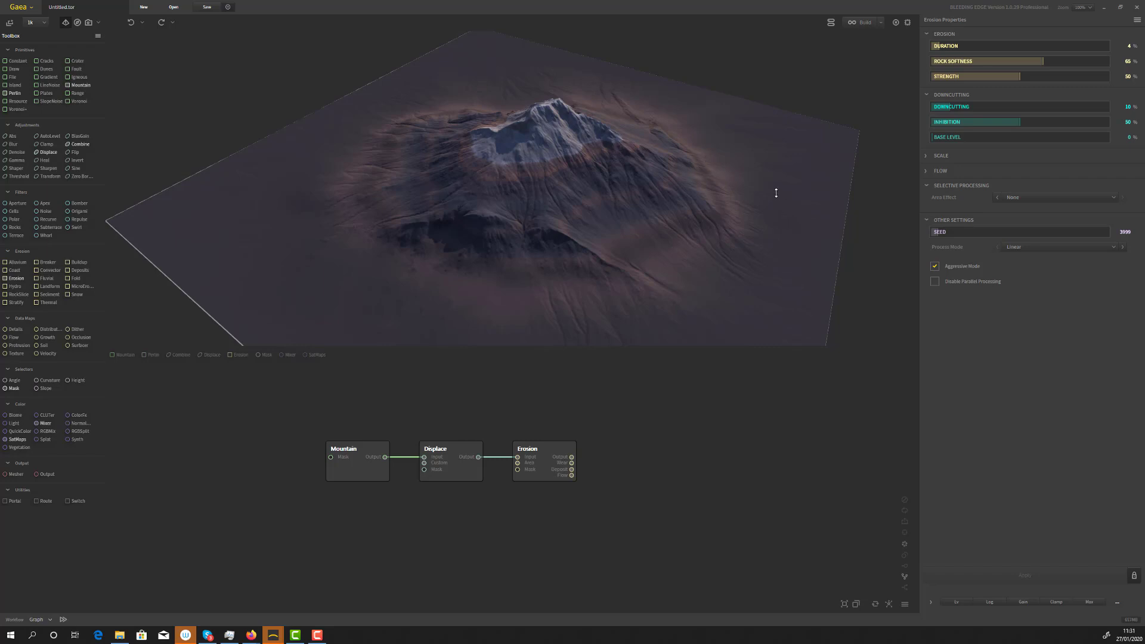
click(35, 22)
click(34, 60)
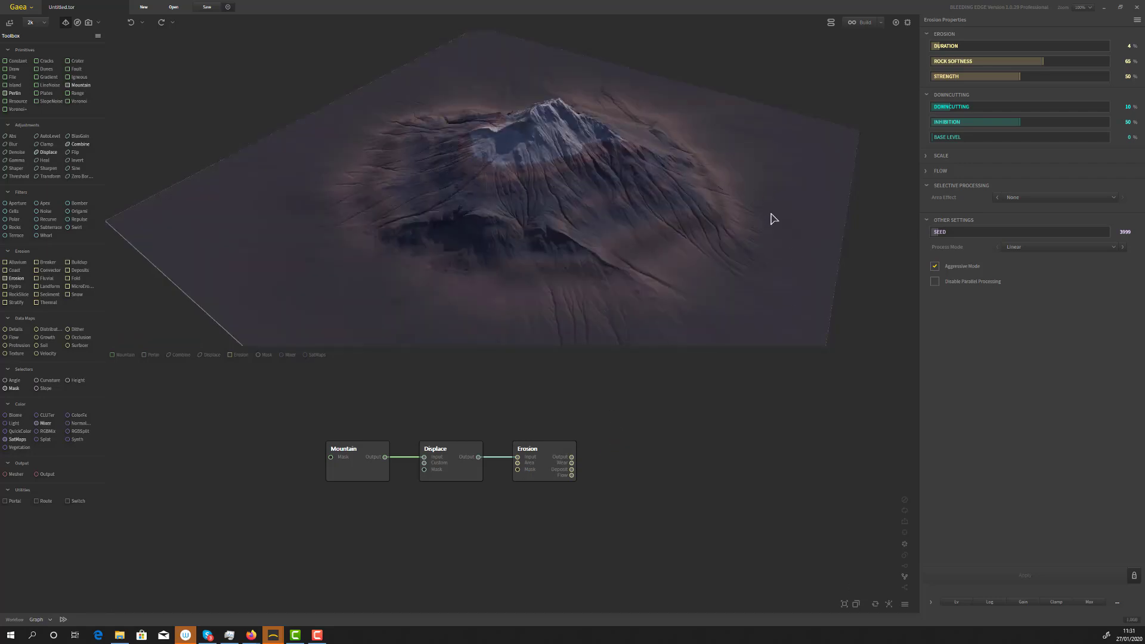
Set the terrain preview resolution to 4k and accept the switch to the experimental resolution
click(32, 24)
click(31, 71)
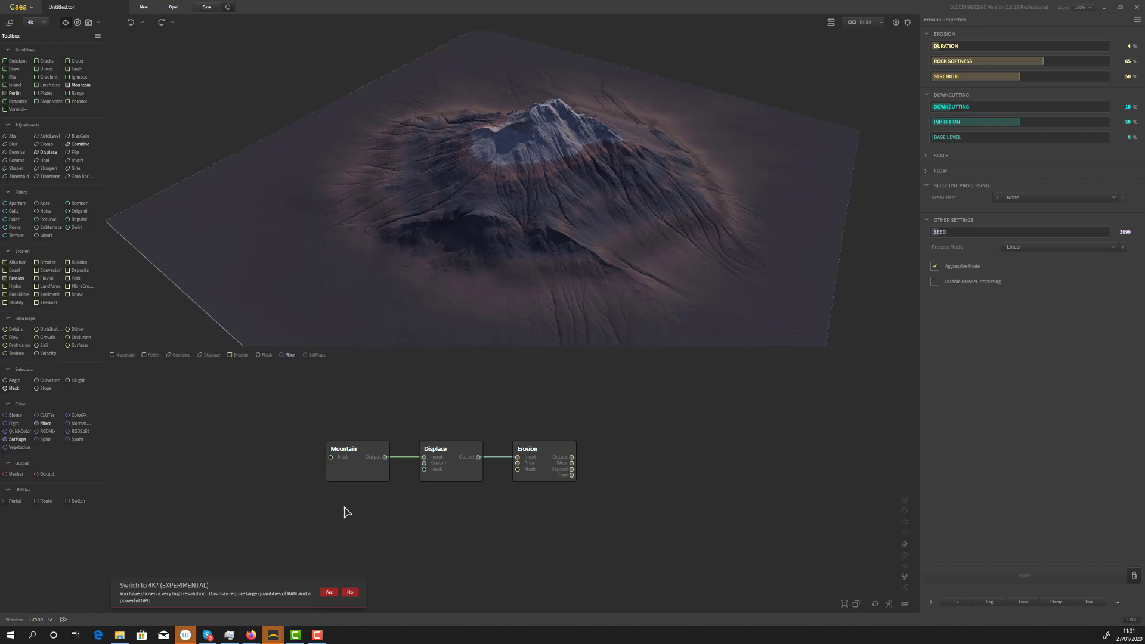
click(329, 592)
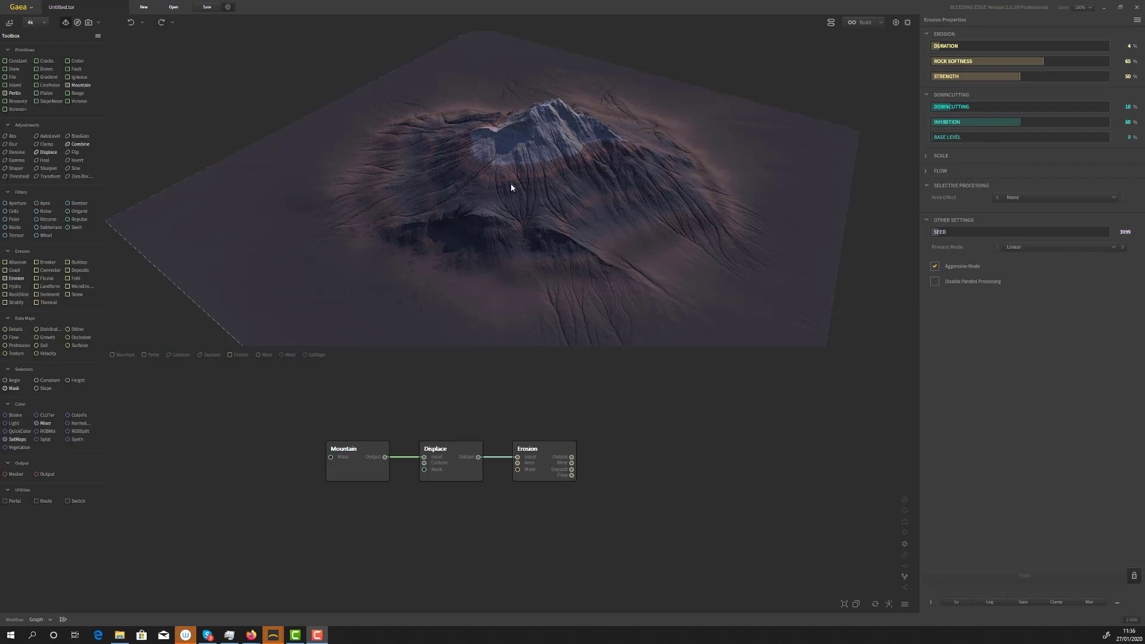
Examine the eroded slopes and gullies of the mountain close up at 4k resolution
drag(603, 246, 527, 248)
scroll(527, 248, up, 5)
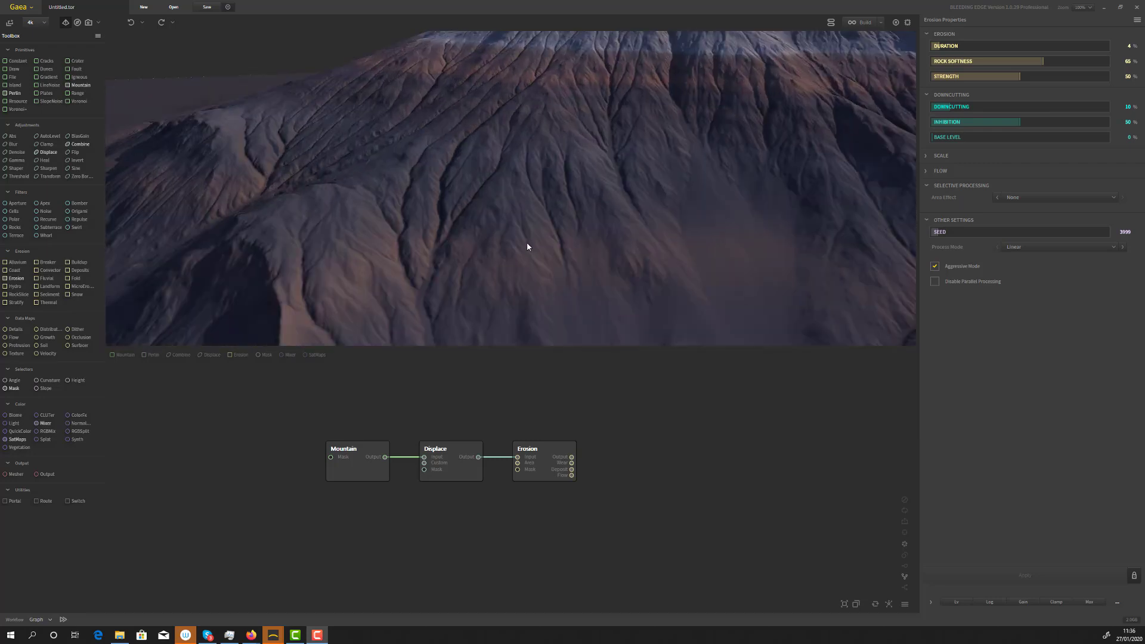
scroll(526, 227, up, 4)
scroll(527, 249, down, 3)
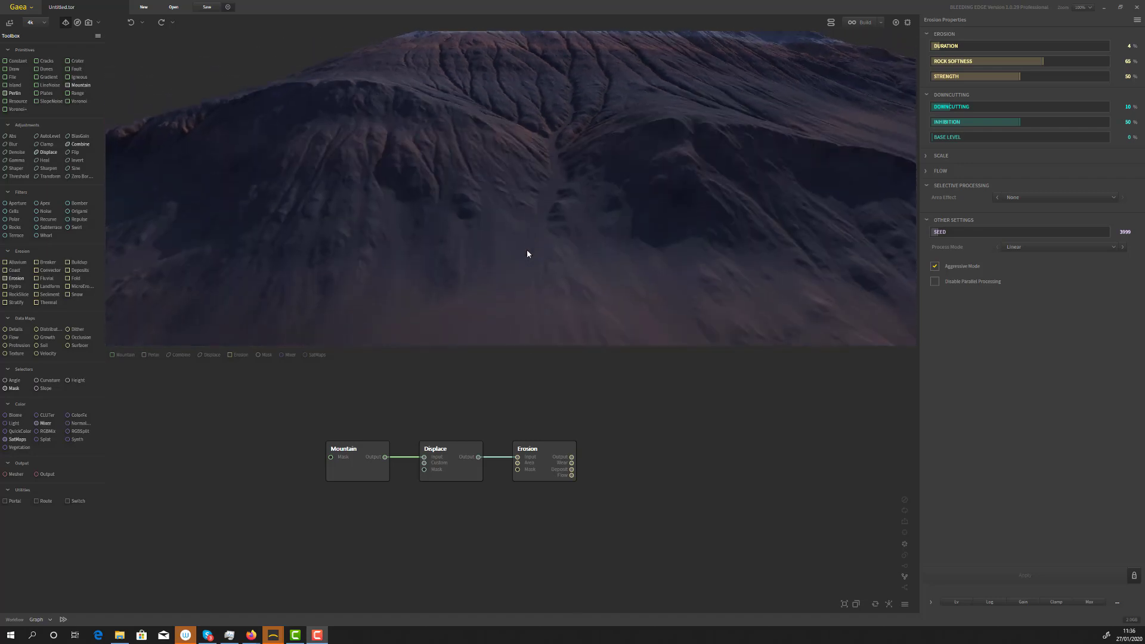
drag(529, 251, 465, 191)
scroll(538, 250, down, 3)
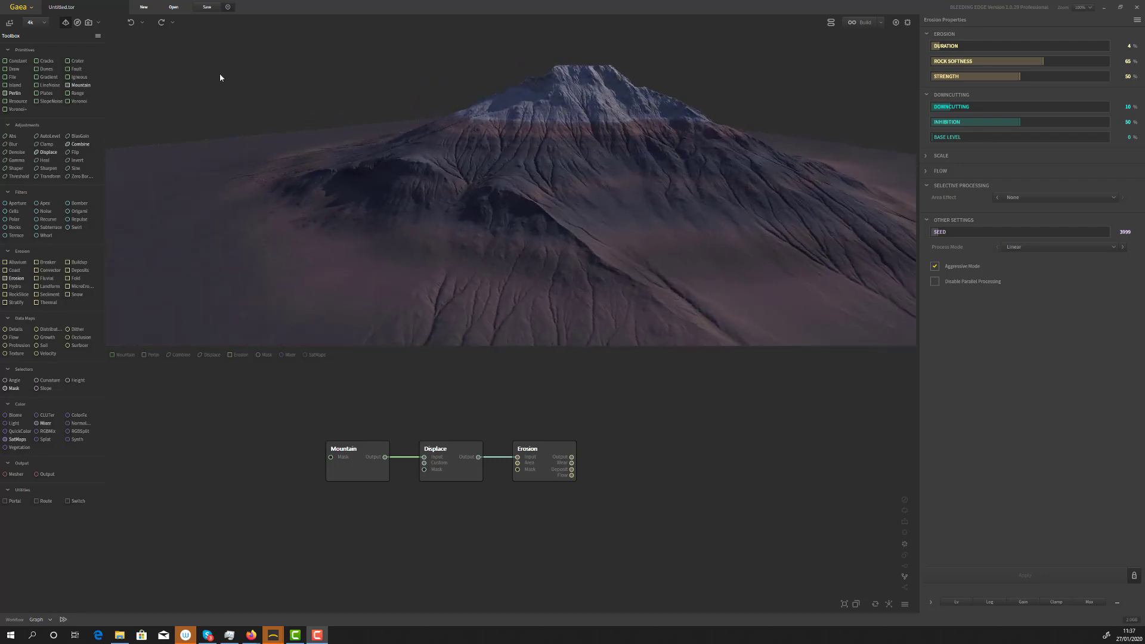
Set the terrain preview resolution to 1k and view the whole terrain
click(34, 24)
click(33, 49)
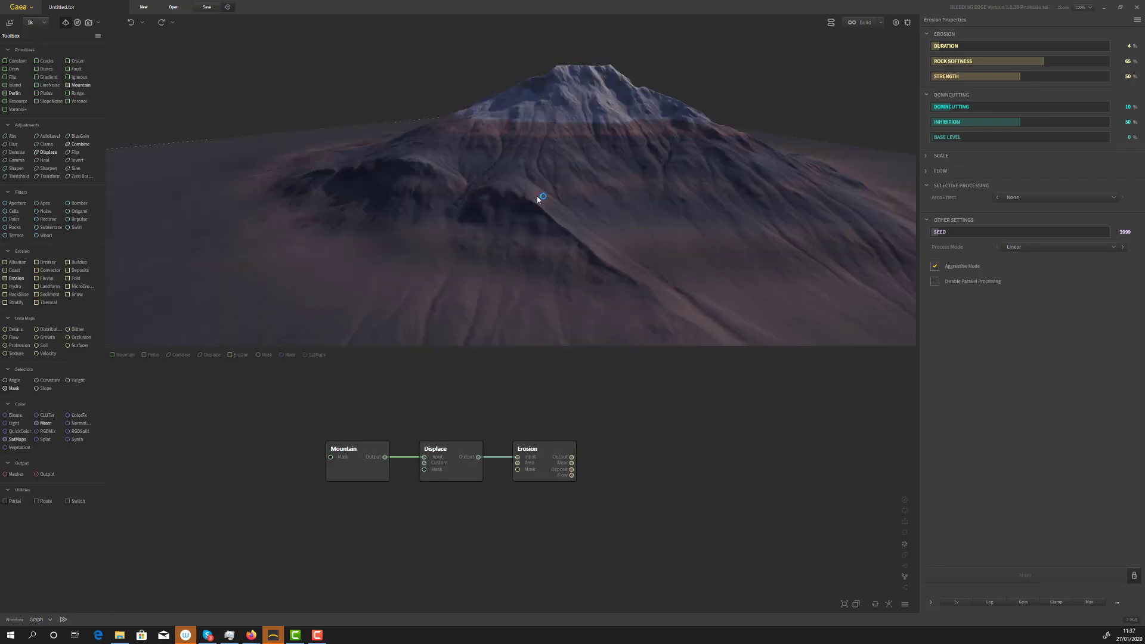
scroll(529, 155, down, 5)
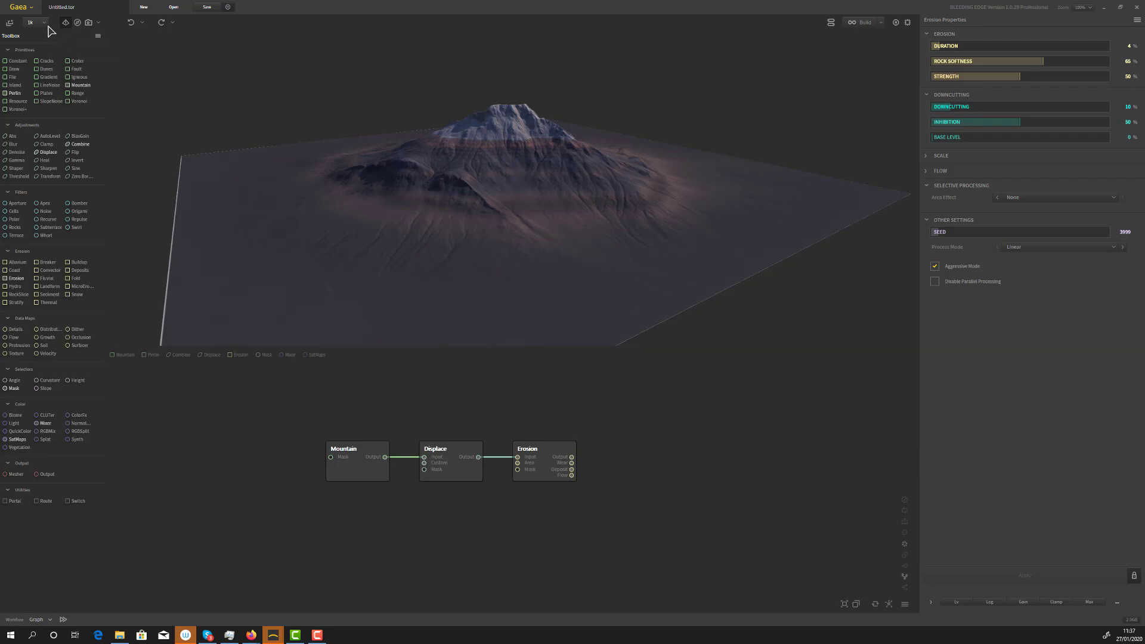
Show the 2D top-down view beside the 3D viewport and preview the Displace node's terrain
click(65, 24)
click(88, 23)
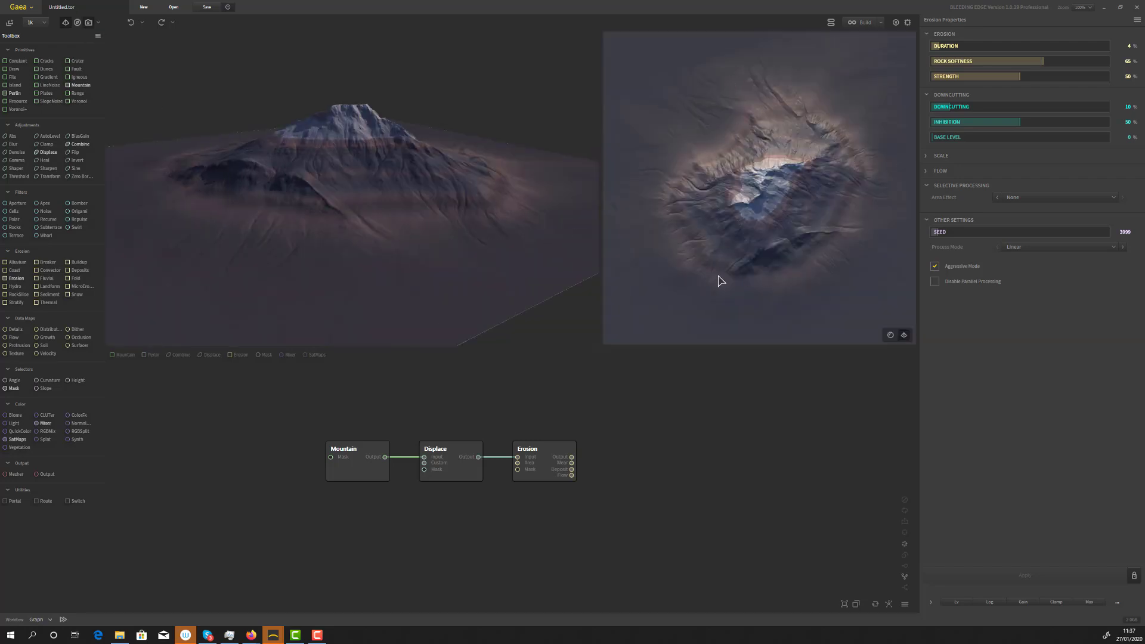
click(458, 452)
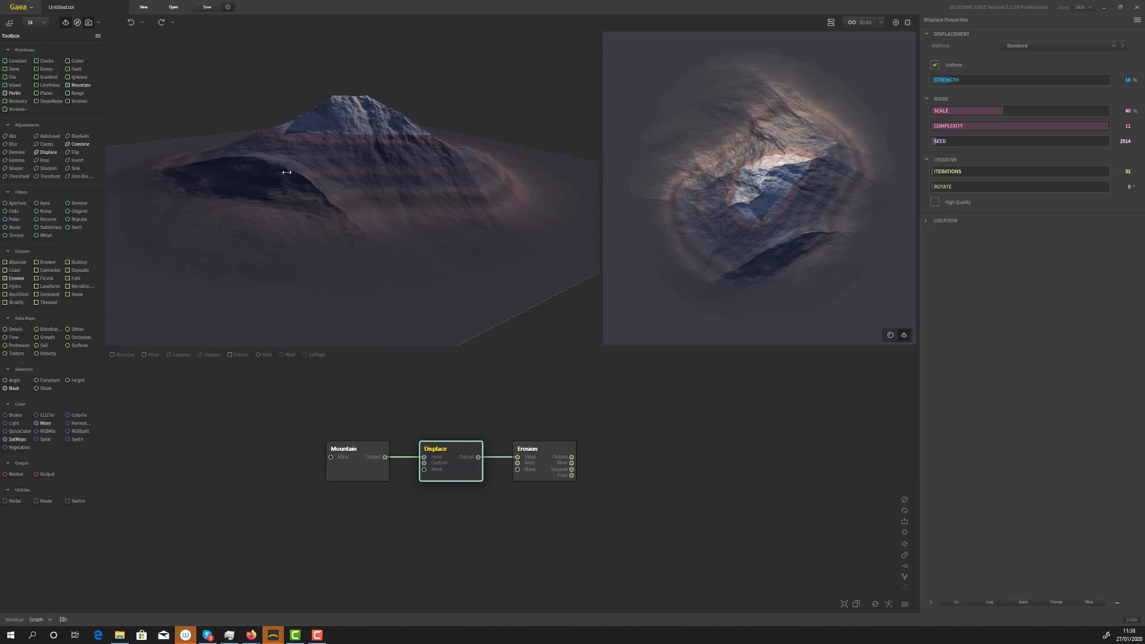
drag(245, 197, 317, 237)
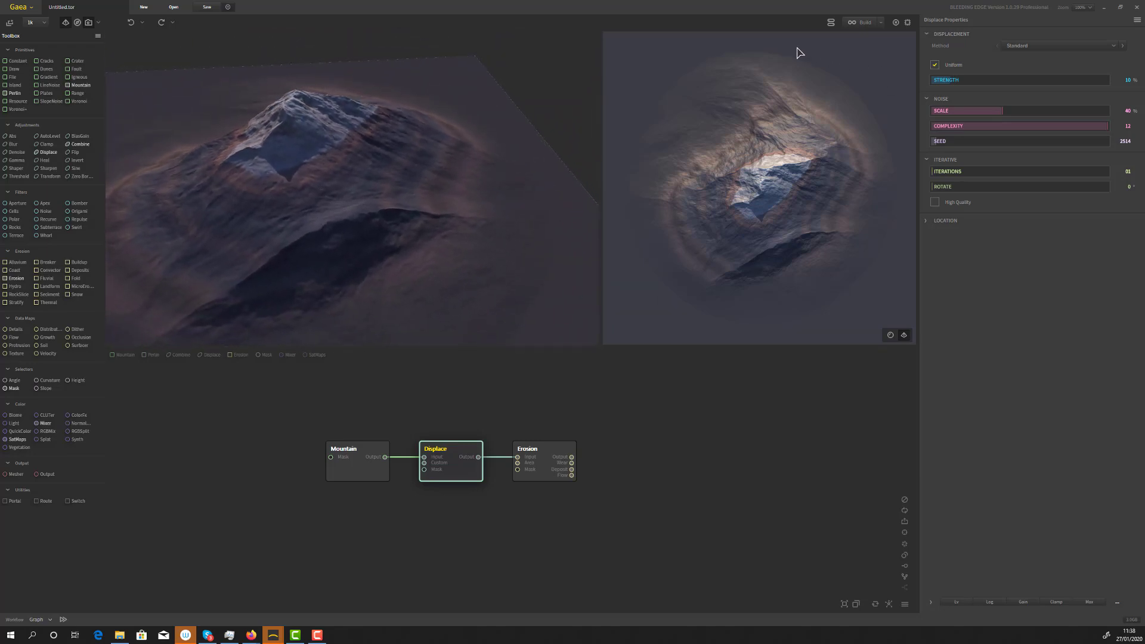
In the viewport's light settings, move the sun to an azimuth of about 141 and an elevation of about 18
click(829, 24)
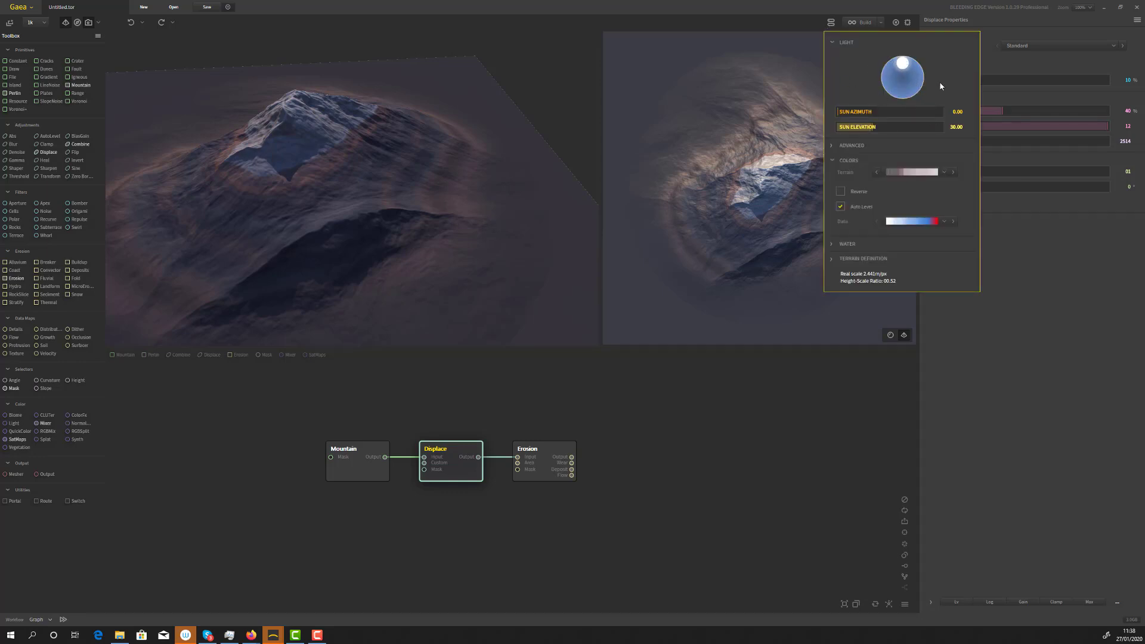
drag(902, 63, 915, 95)
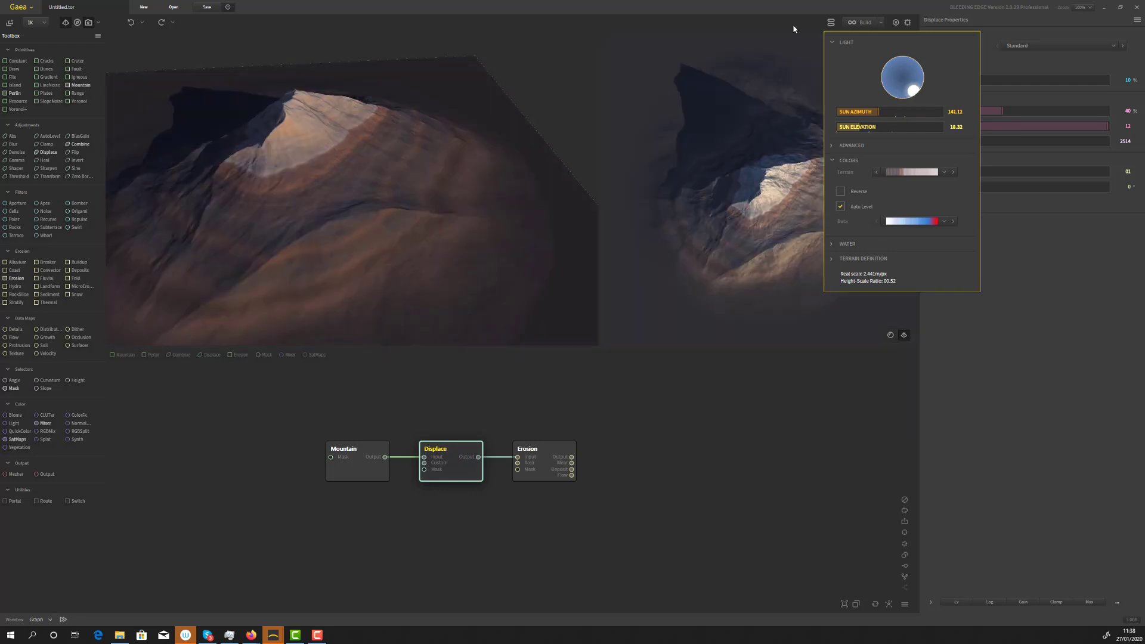
In the advanced light settings, switch shadows, ambient light and ambient occlusion off and back on one after another
click(832, 146)
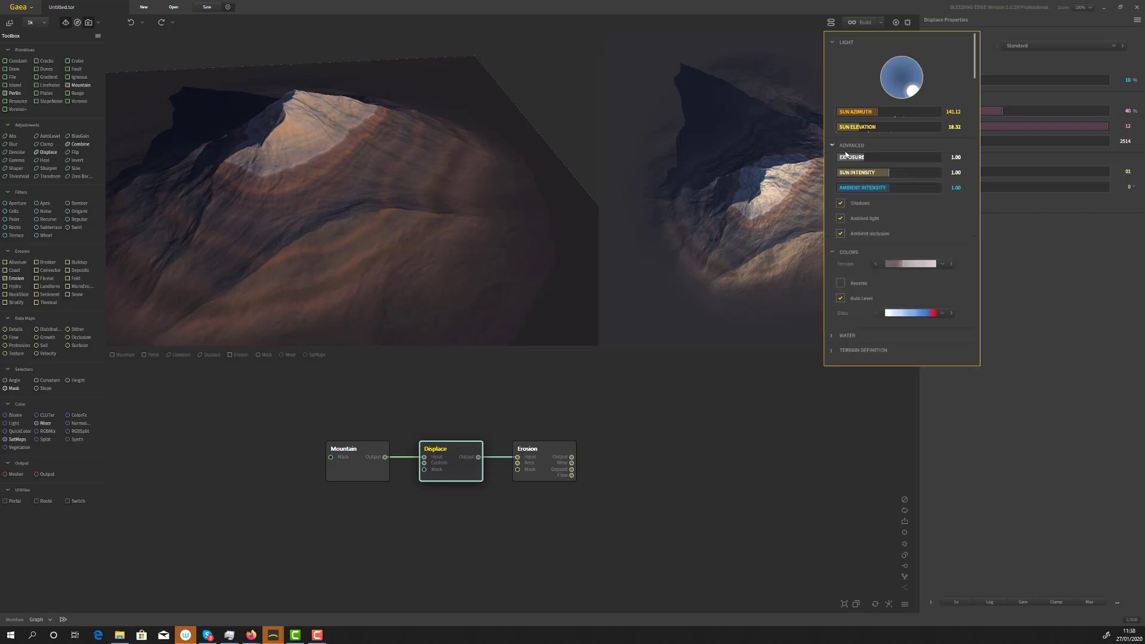
click(840, 204)
click(839, 203)
click(840, 219)
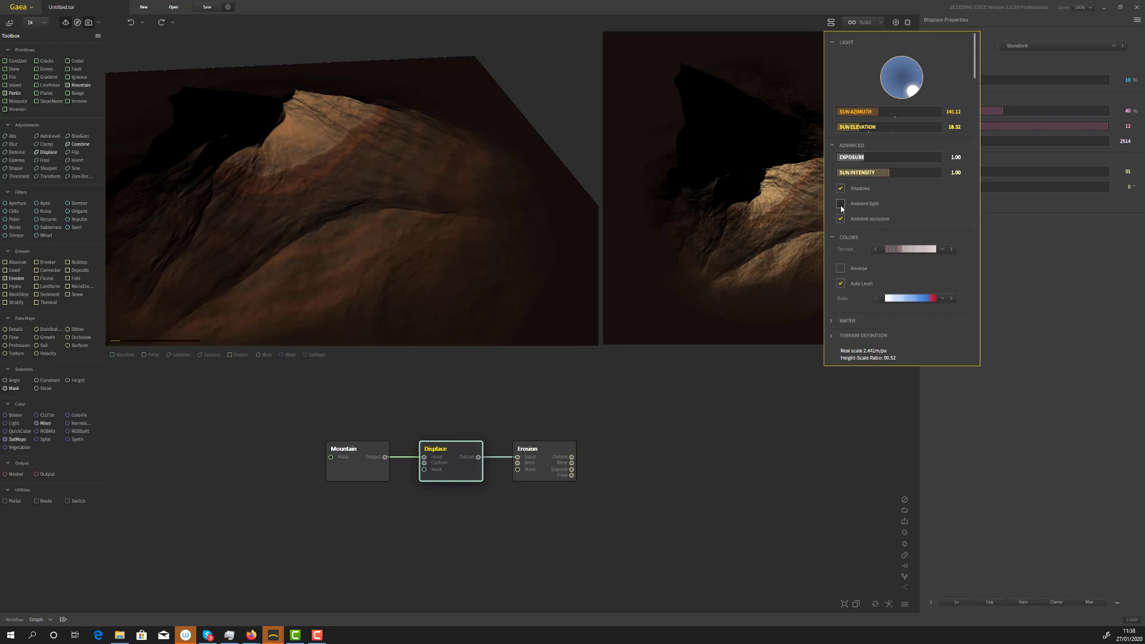
click(840, 204)
click(841, 234)
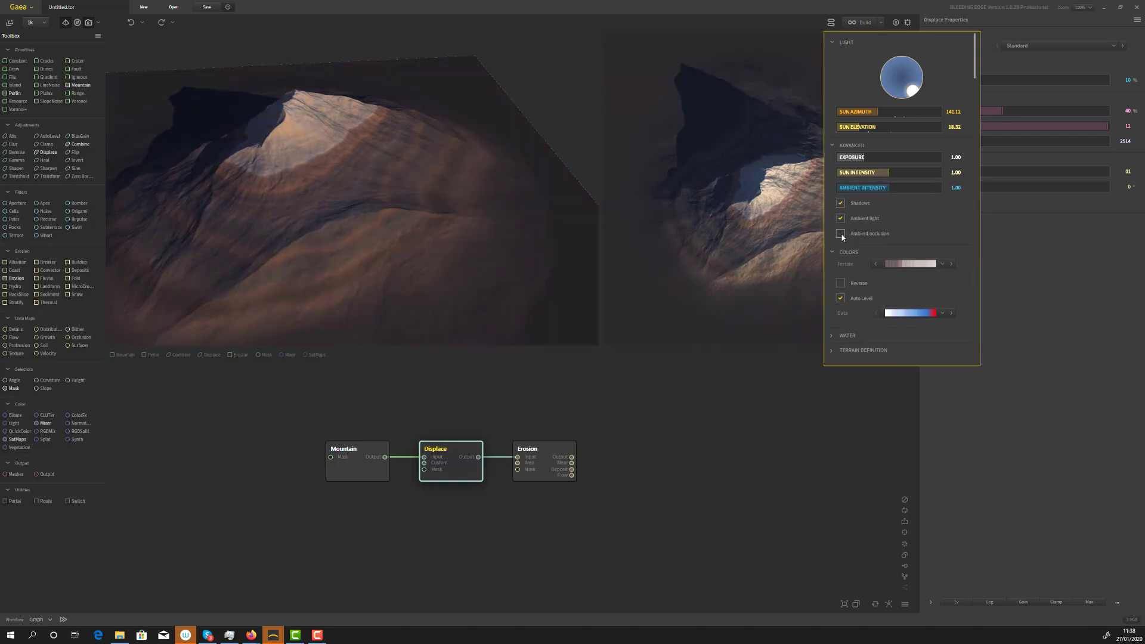
click(840, 233)
Enable water and raise its level until the mountain stands as an island, and turn the water off again
click(830, 336)
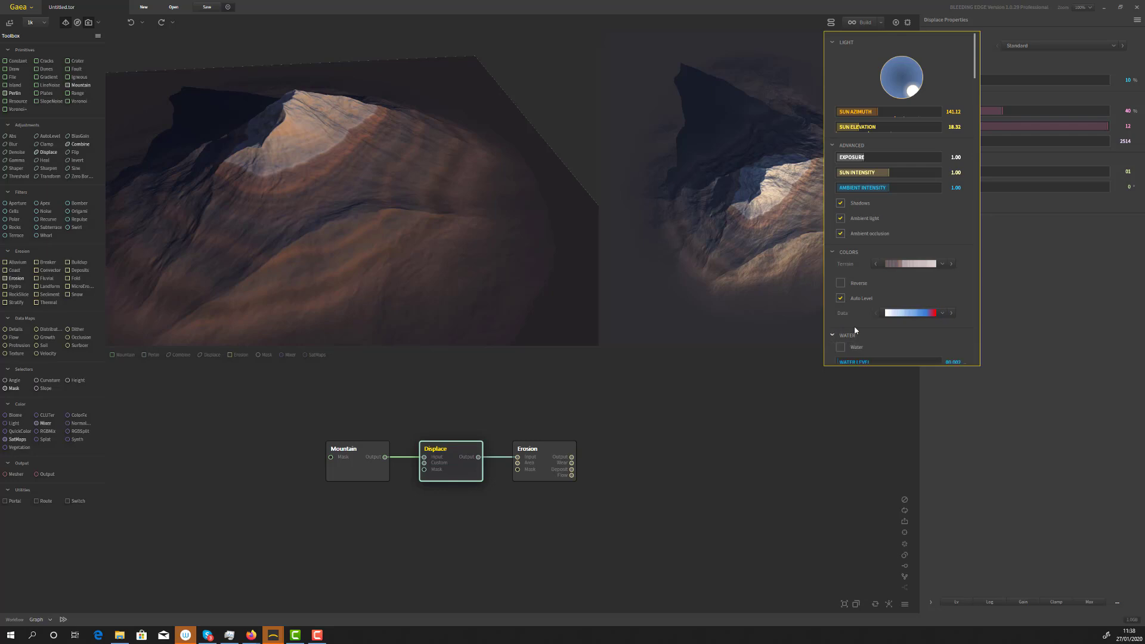
scroll(904, 309, down, 1)
click(841, 306)
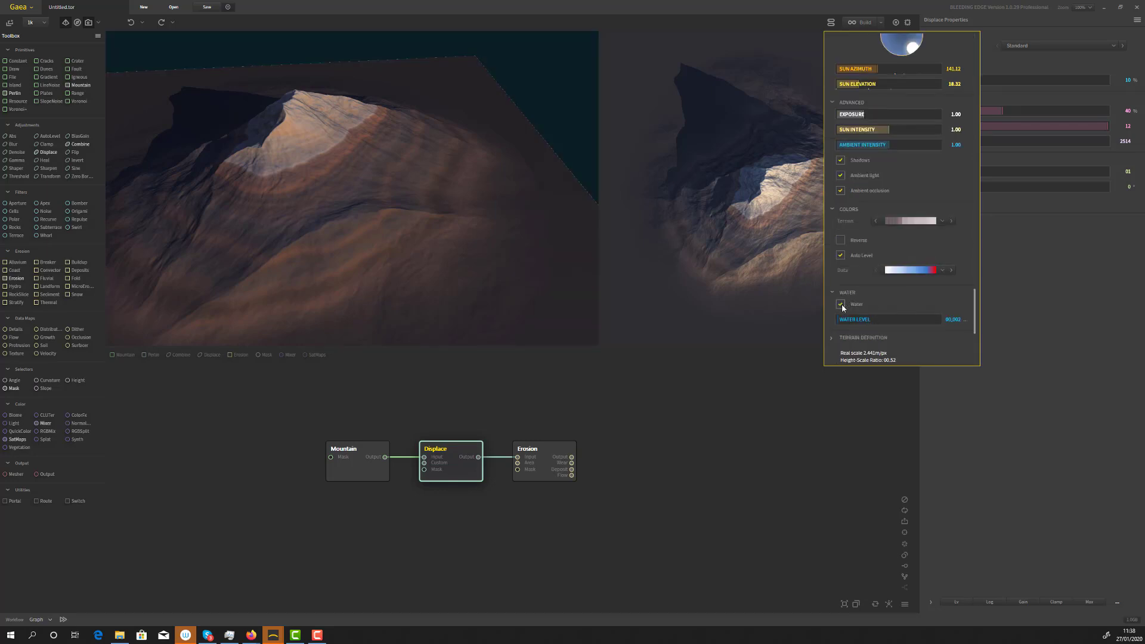
click(845, 321)
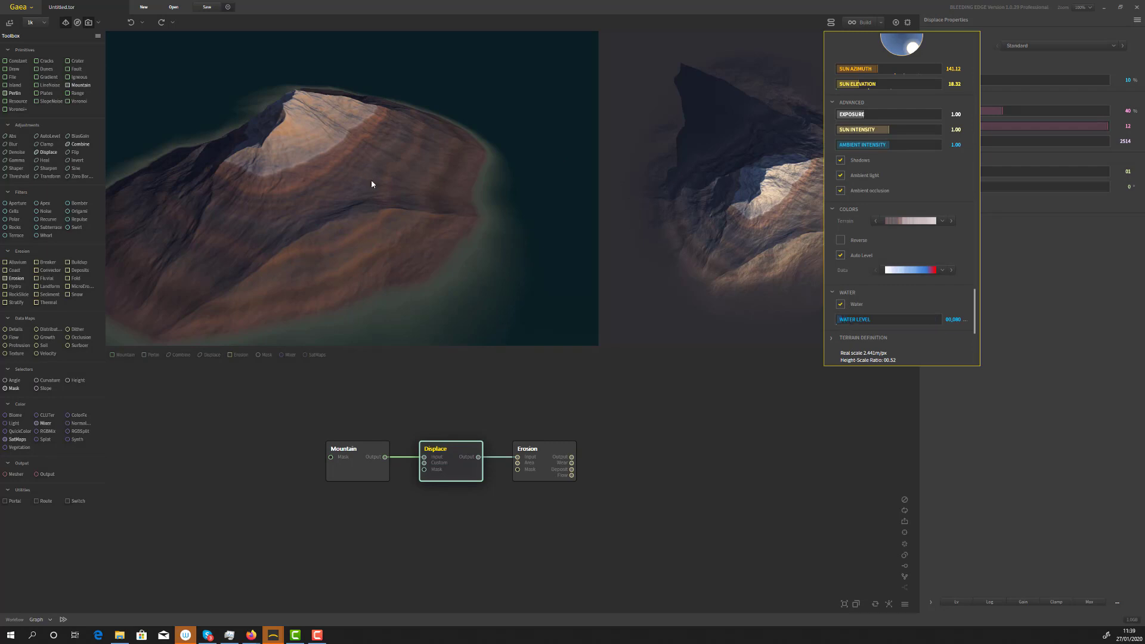
click(376, 202)
drag(388, 190, 456, 261)
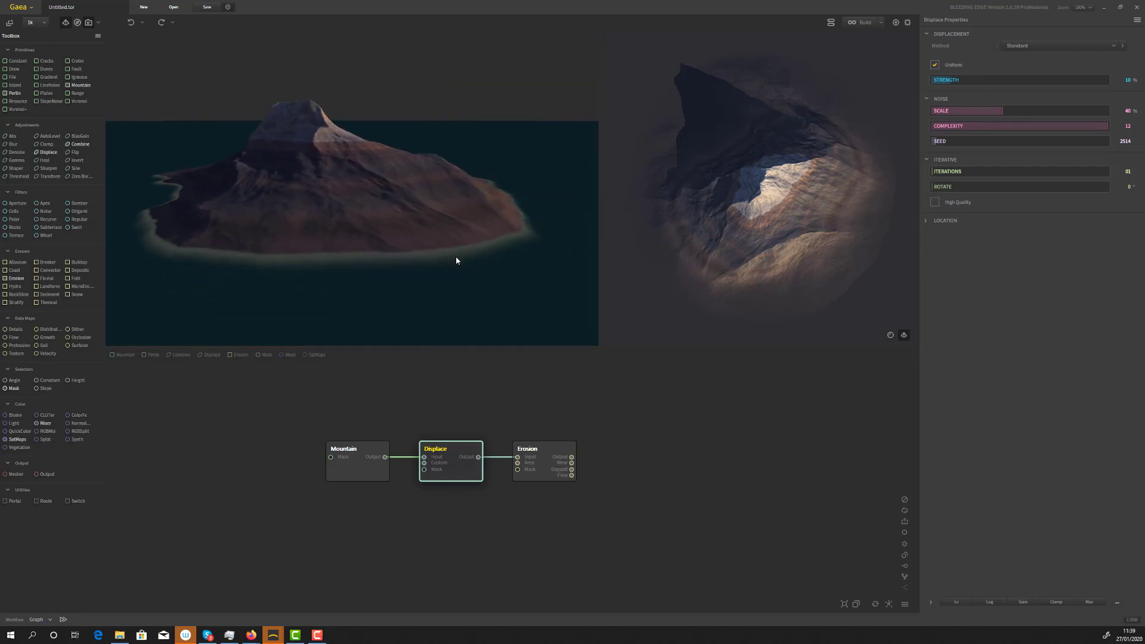
click(830, 23)
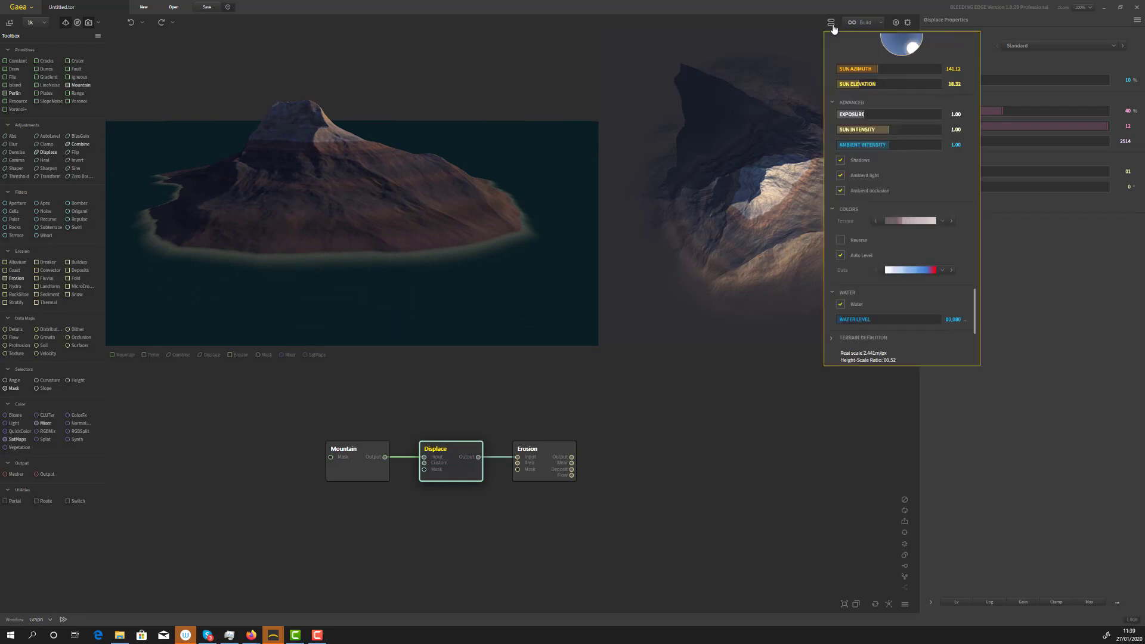
click(841, 304)
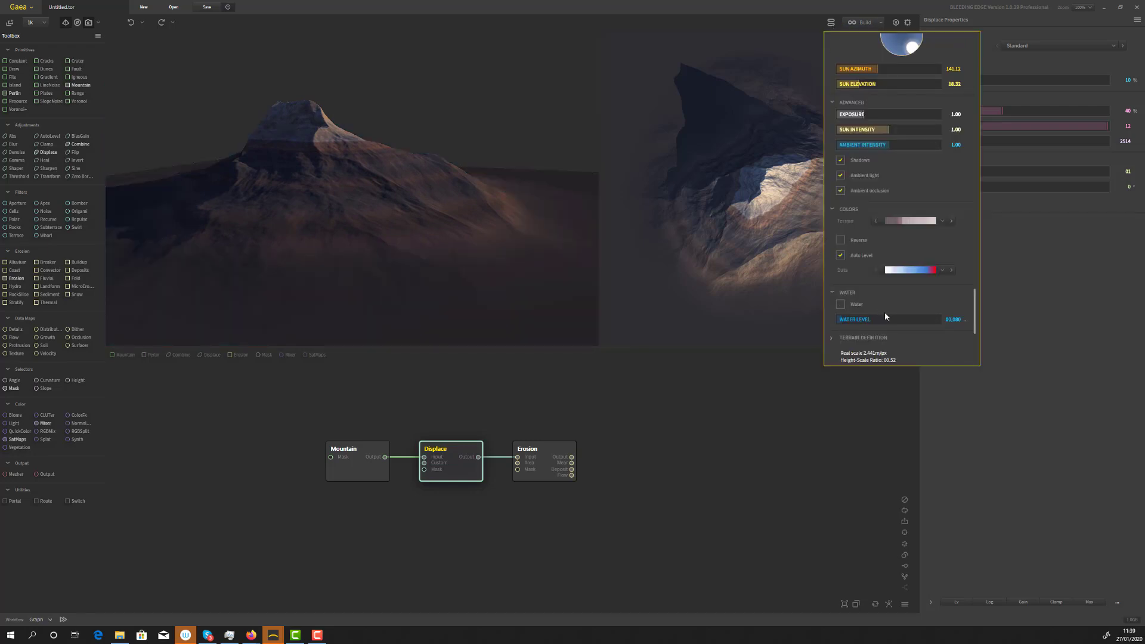
Expand the terrain definition settings and lower the sun azimuth slightly to shift the mountain's shadows
scroll(870, 322, down, 1)
click(831, 333)
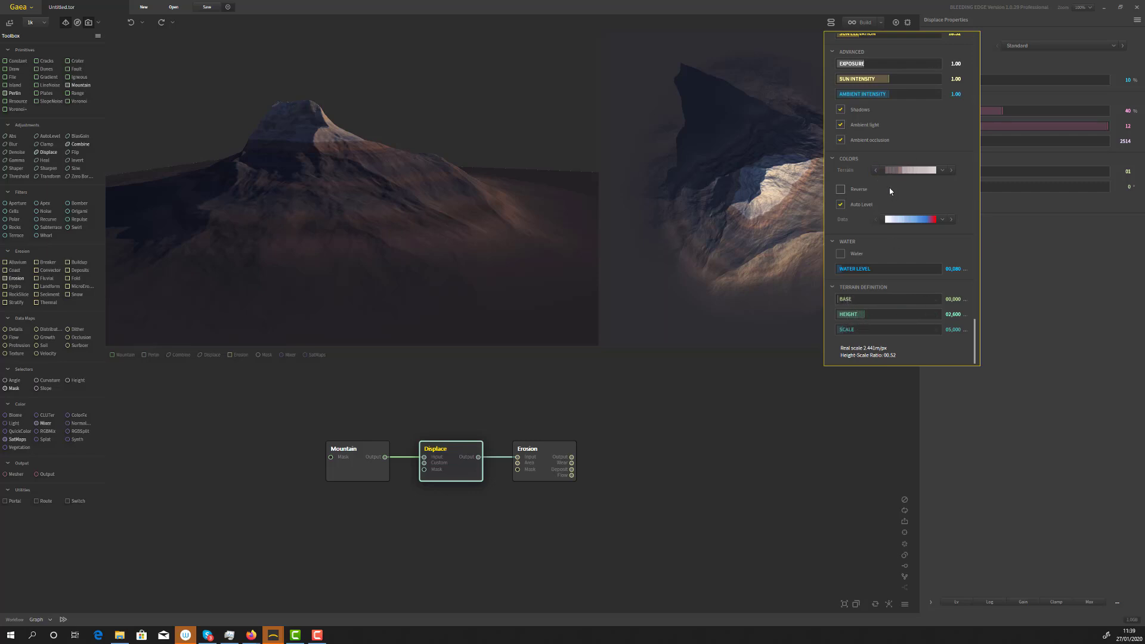
scroll(897, 185, up, 3)
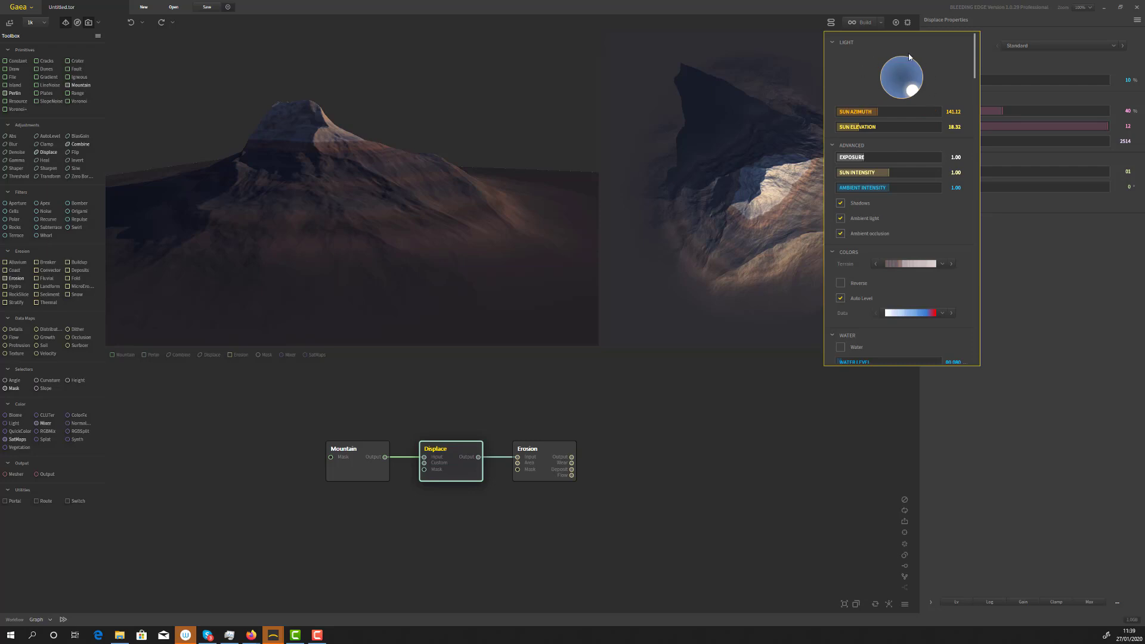
click(870, 115)
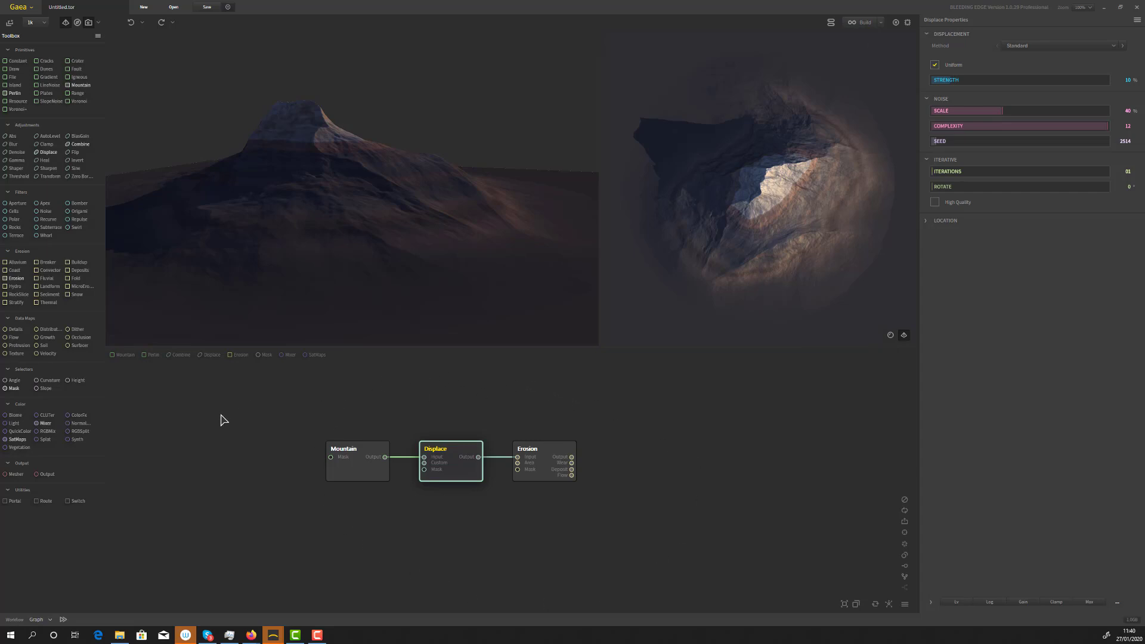
scroll(448, 440, up, 2)
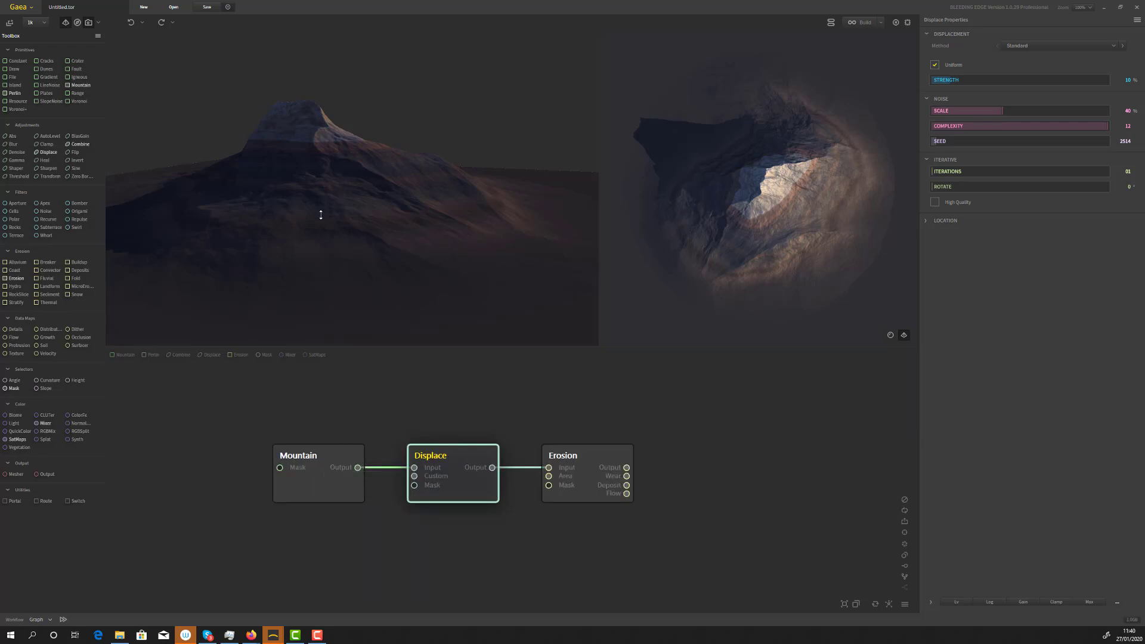
drag(318, 229, 336, 185)
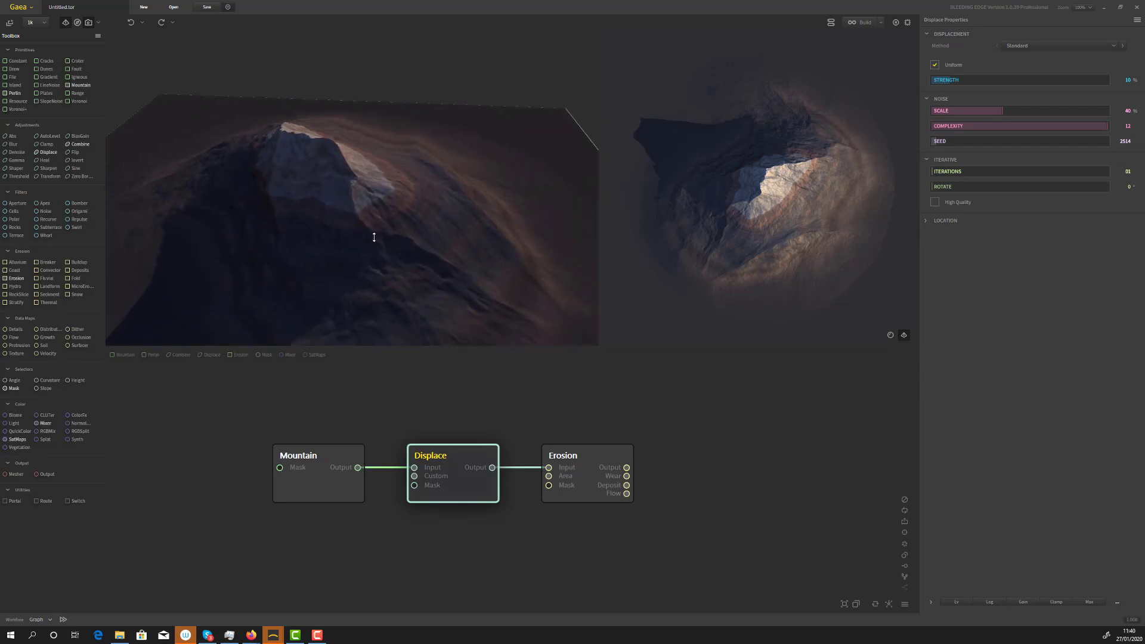
drag(374, 237, 319, 263)
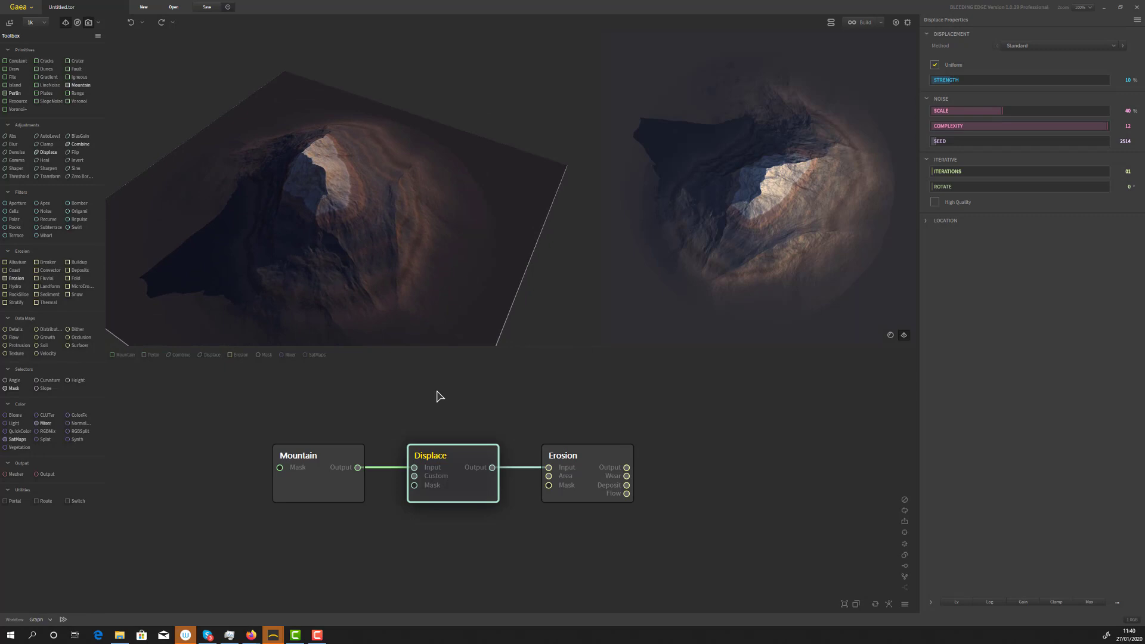
Select the Mountain node and try scales of 33, 19 and 8%, ending at 73%
click(319, 462)
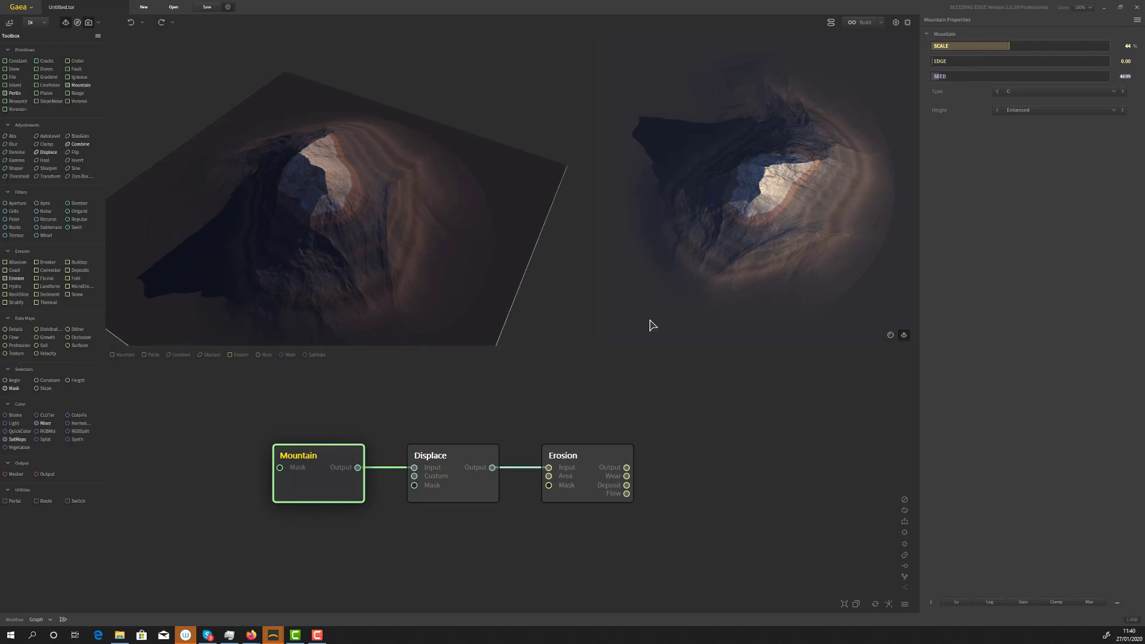
click(990, 46)
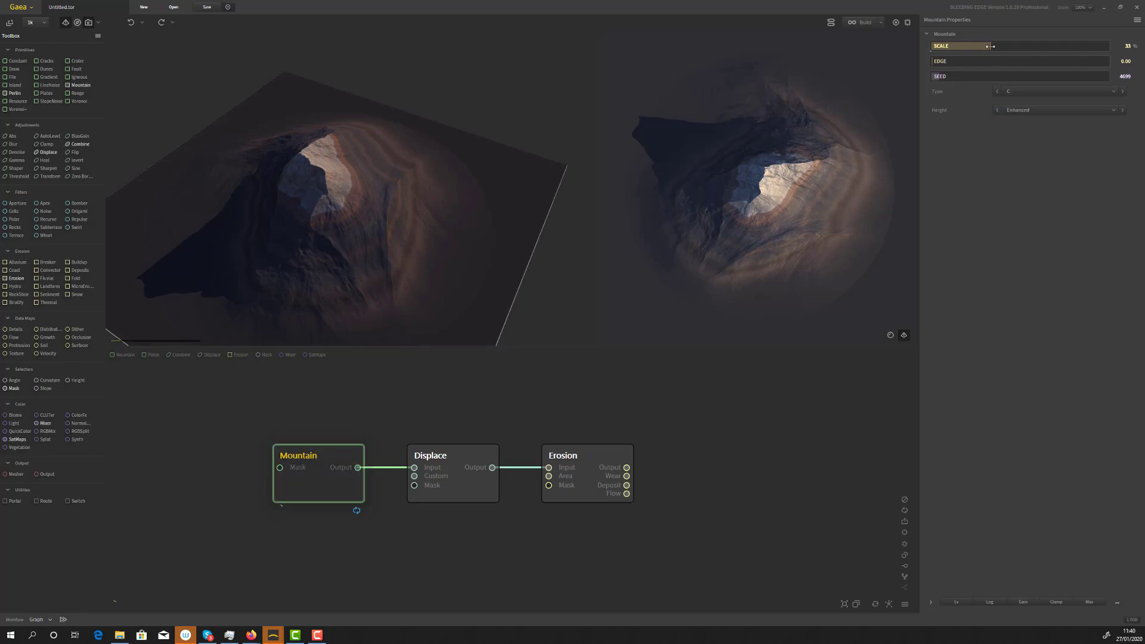
click(962, 46)
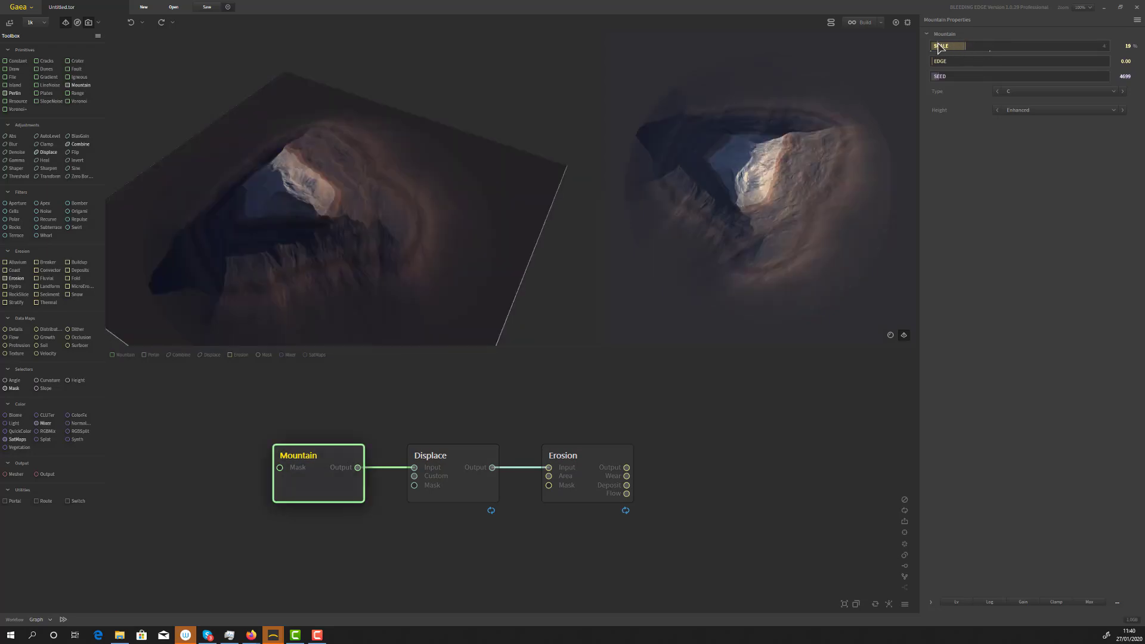
click(944, 46)
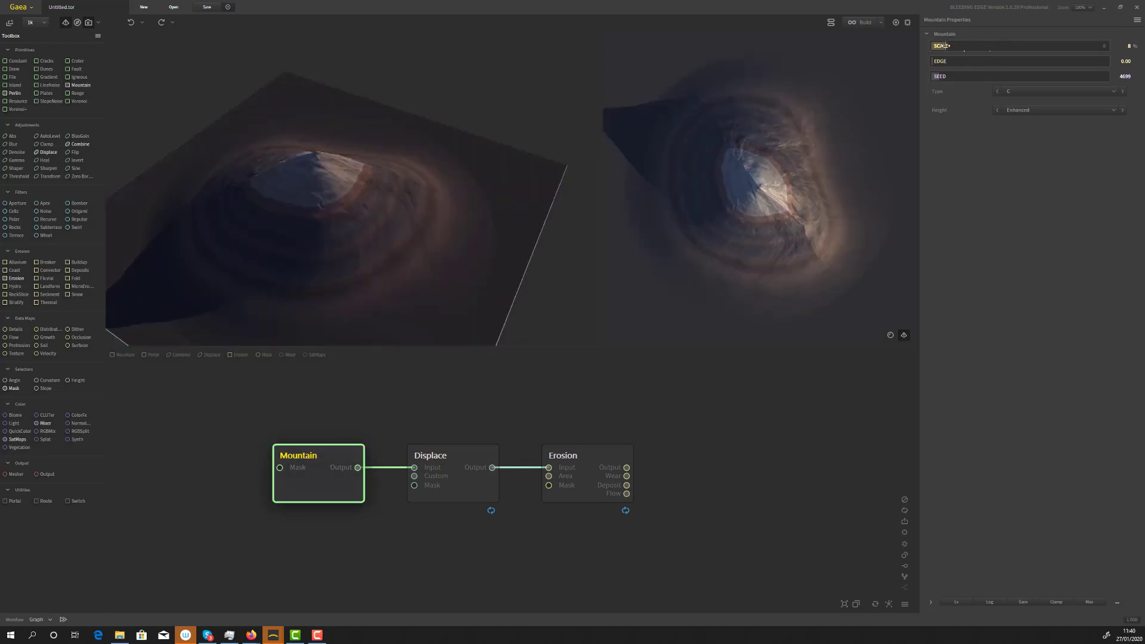
click(1059, 48)
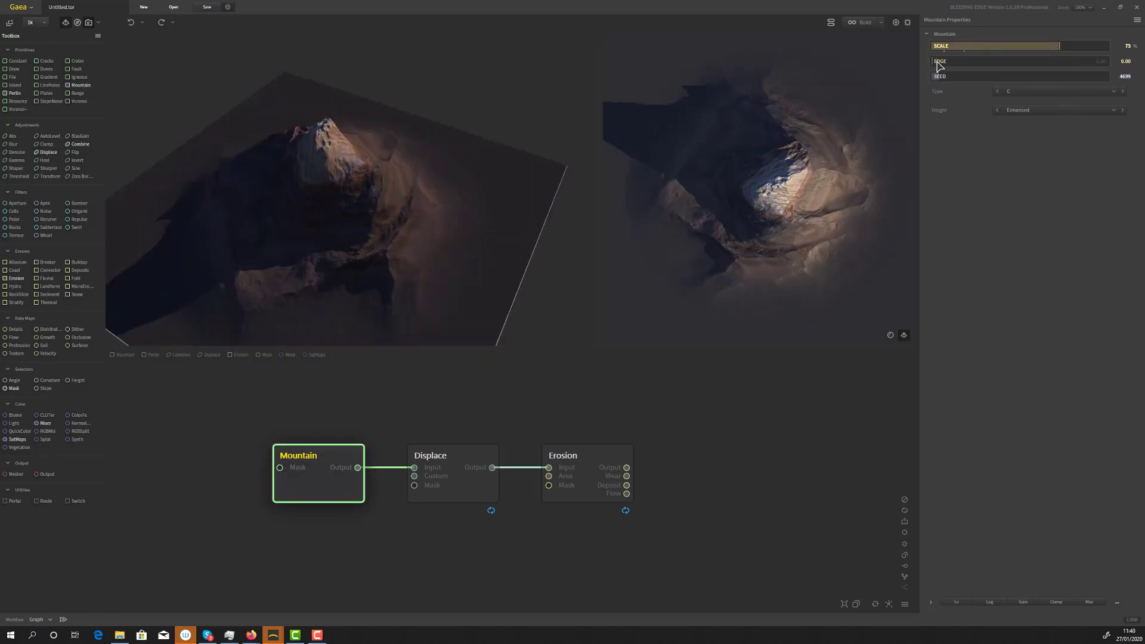
Try a higher edge value on the mountain and reset it to 0.00, and vary the seed, ending at 39510
drag(938, 64, 956, 65)
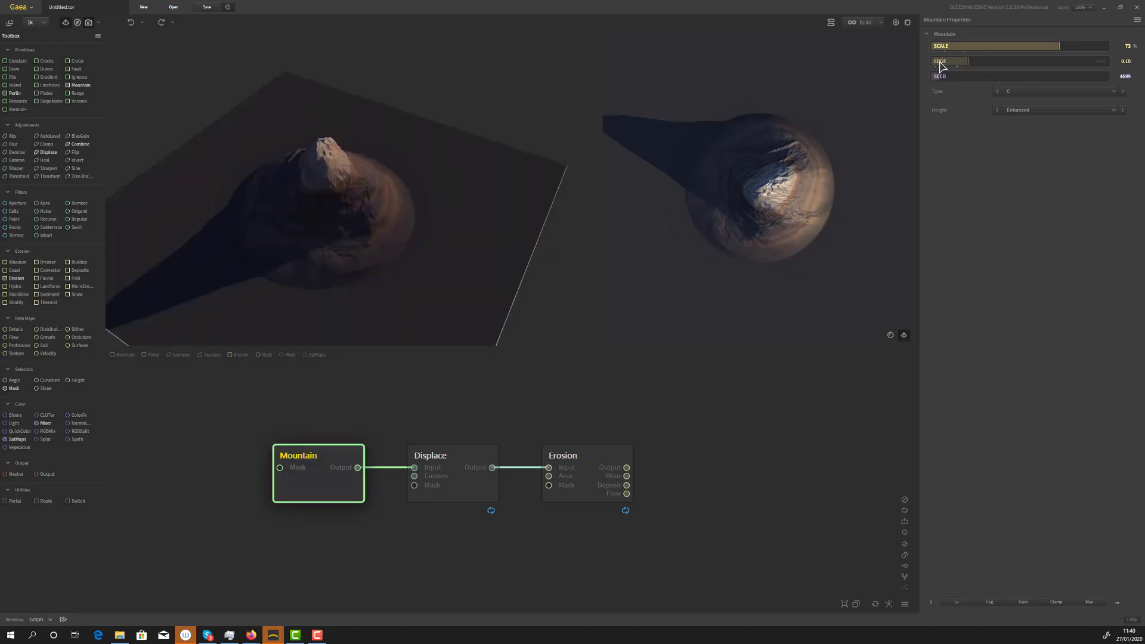
drag(934, 66, 930, 61)
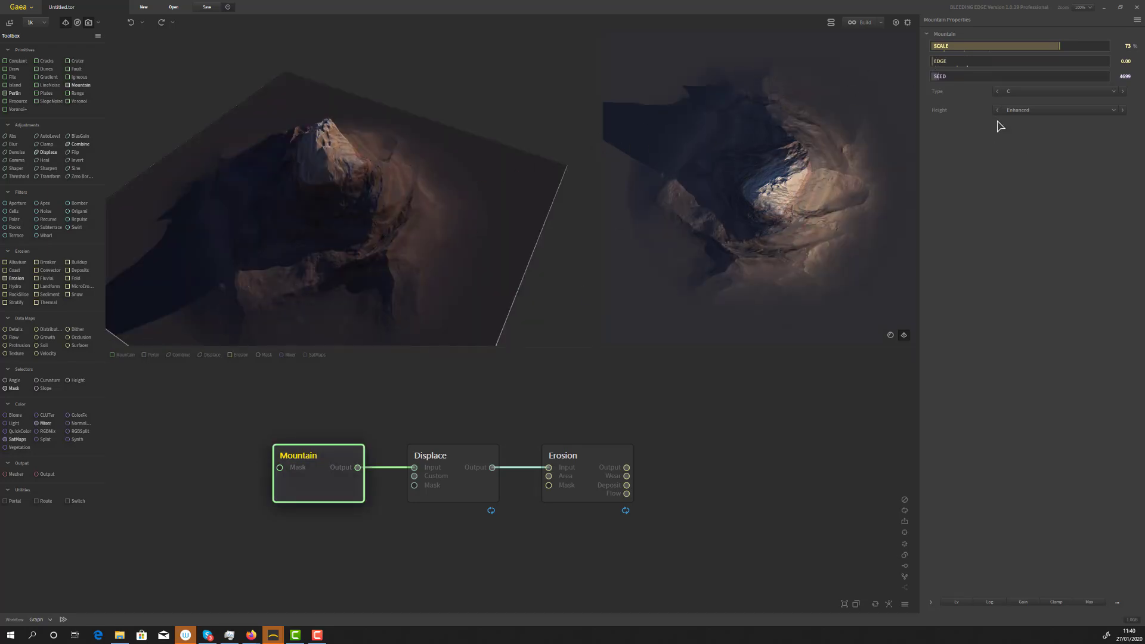
click(974, 77)
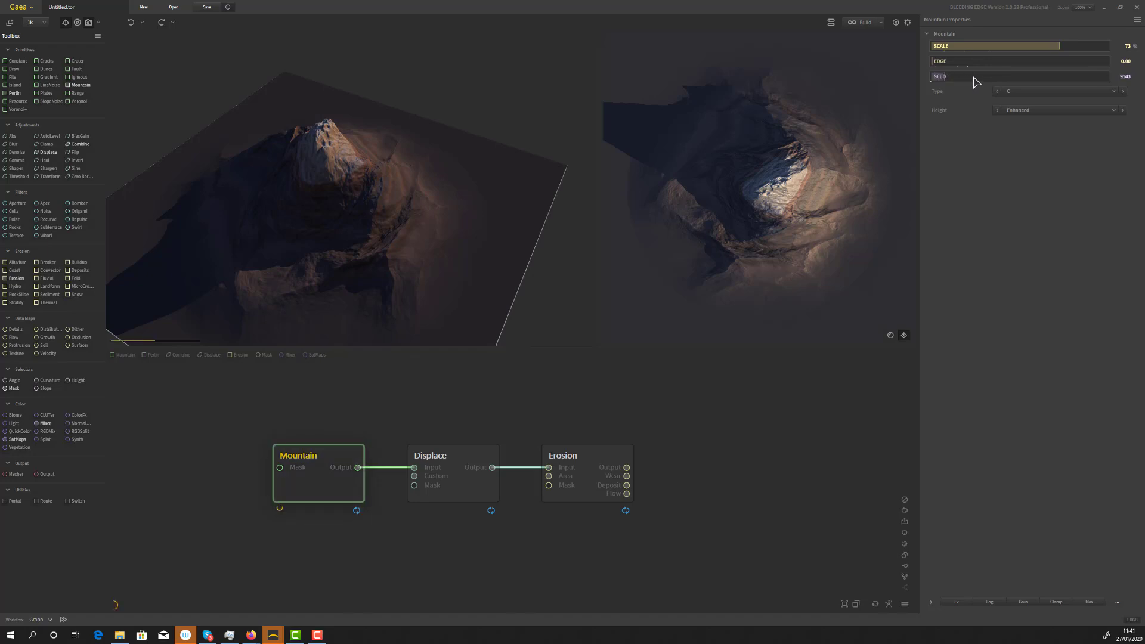
click(963, 78)
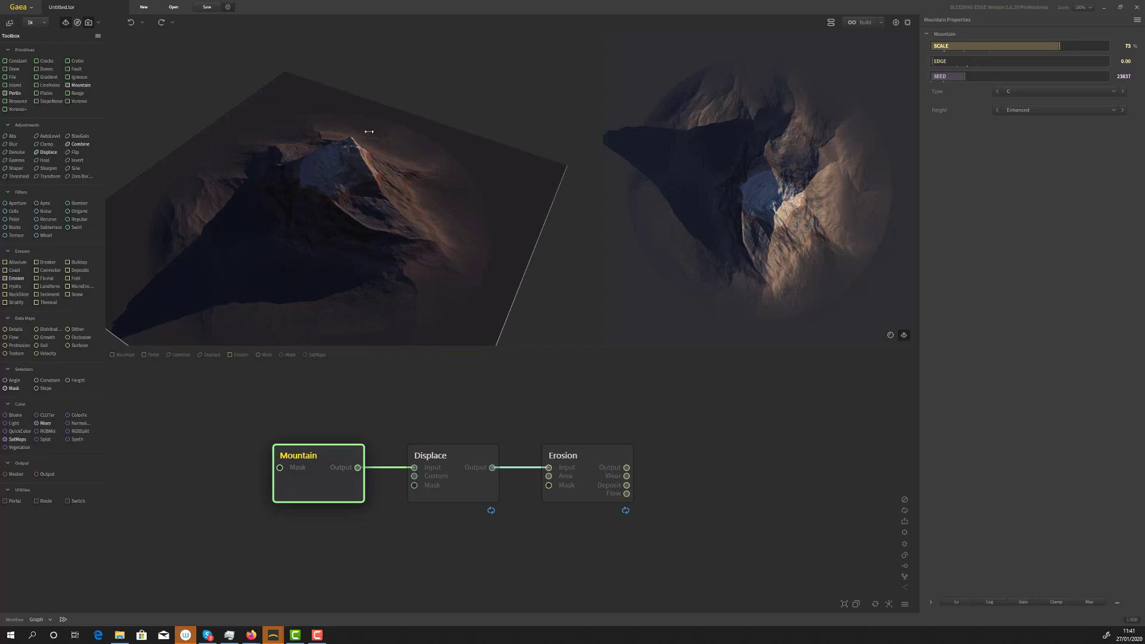
click(972, 76)
click(986, 76)
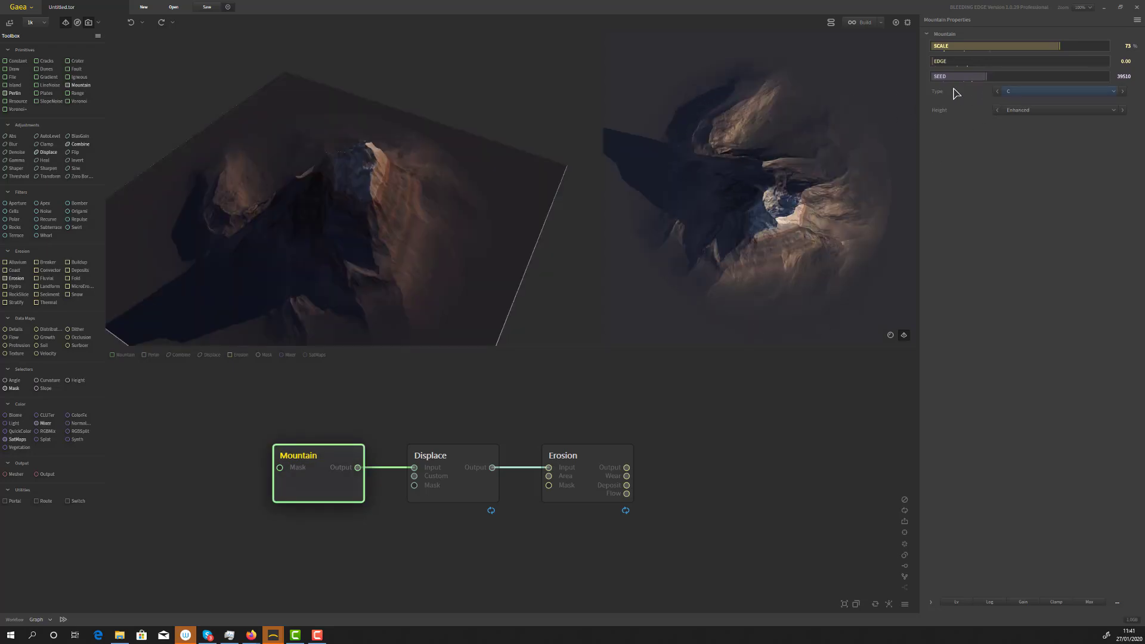
Compare mountain types A, B, C and D on the terrain and set the type back to C
click(1020, 93)
click(1020, 105)
click(1026, 95)
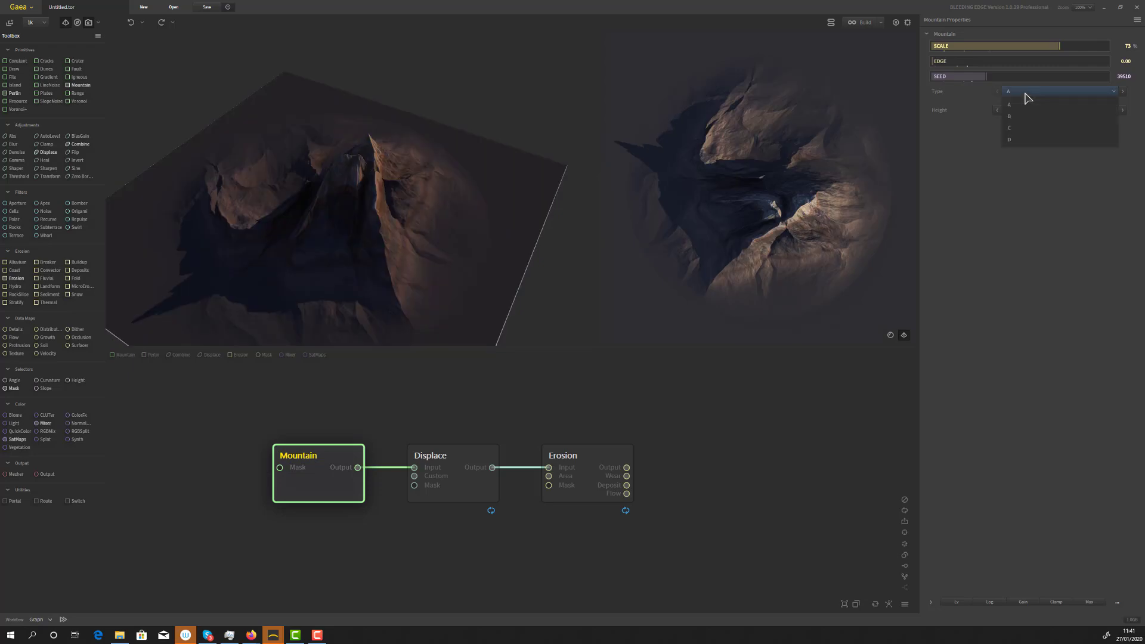
click(1018, 114)
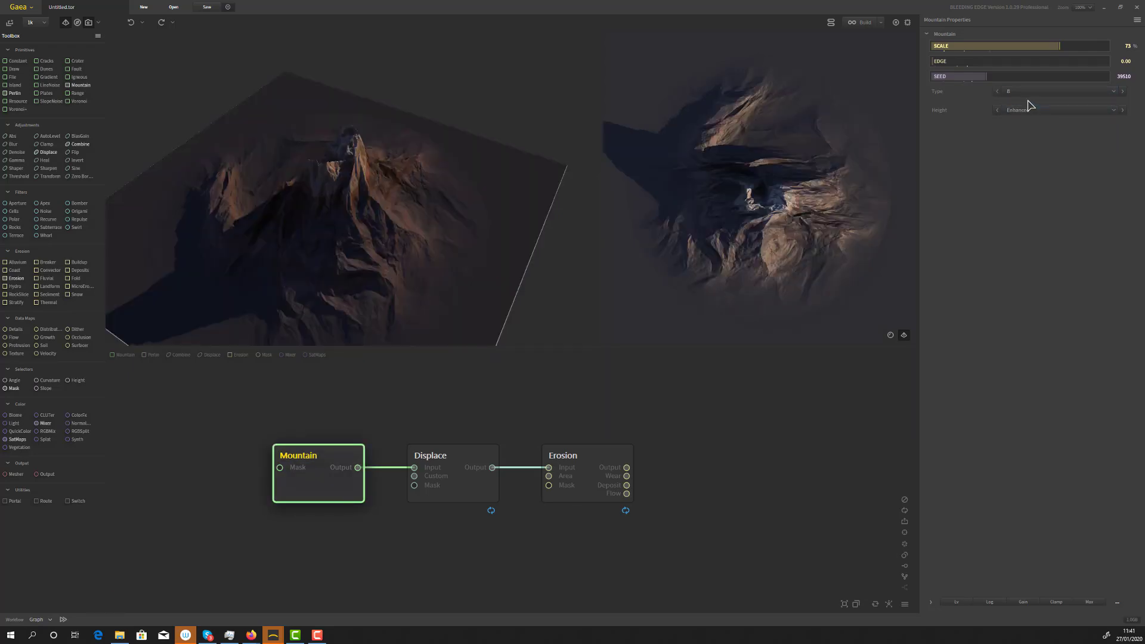
click(1022, 93)
click(1018, 124)
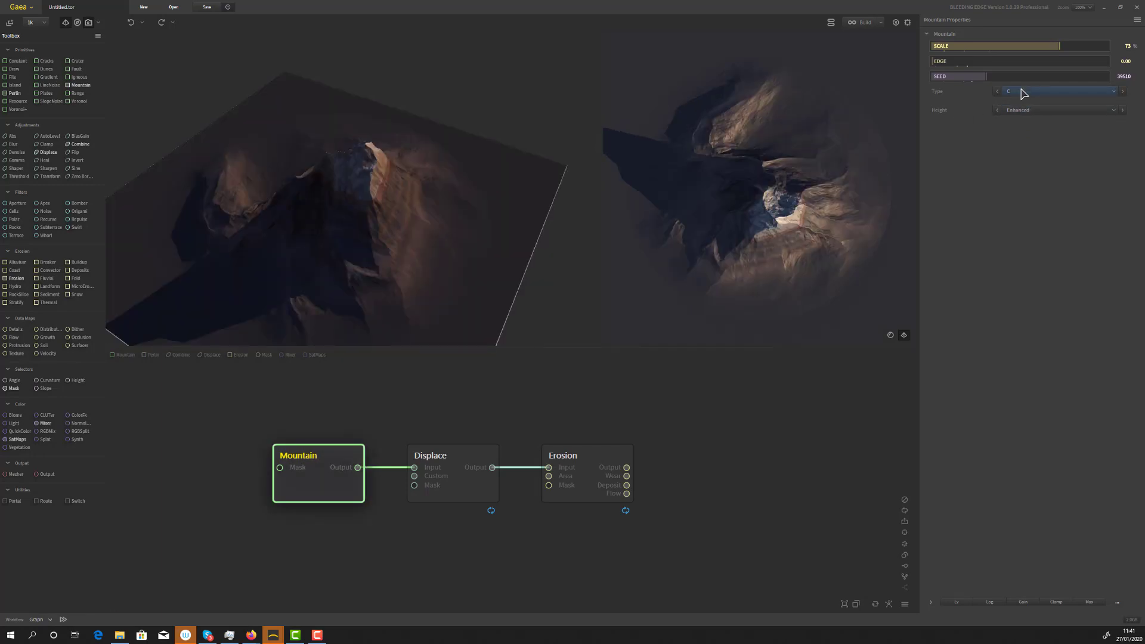
click(1018, 92)
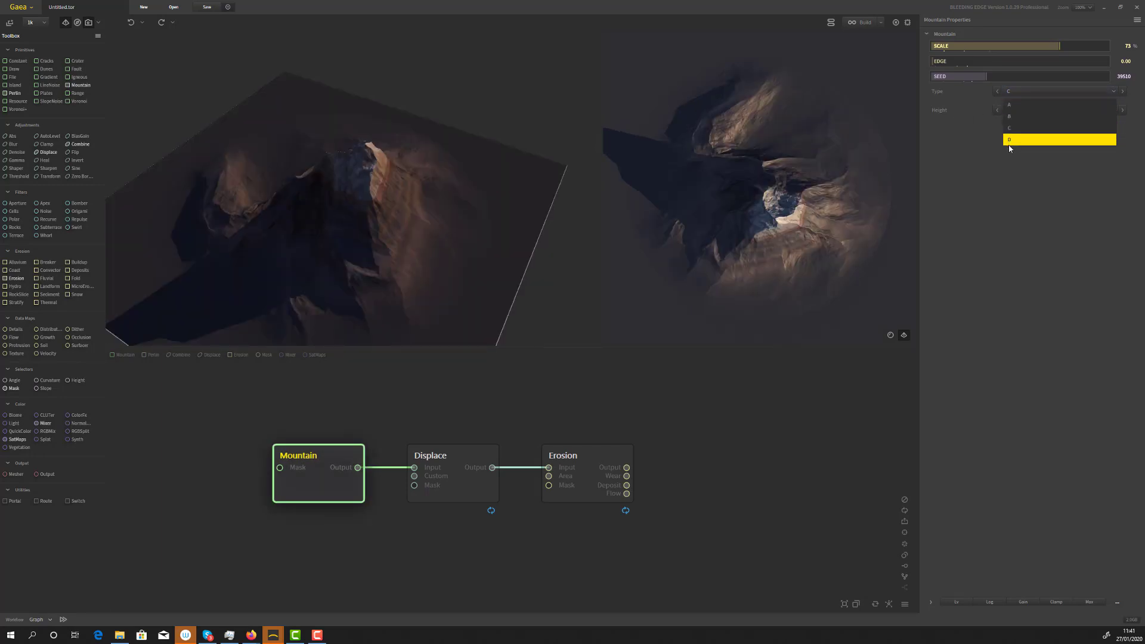
click(1011, 141)
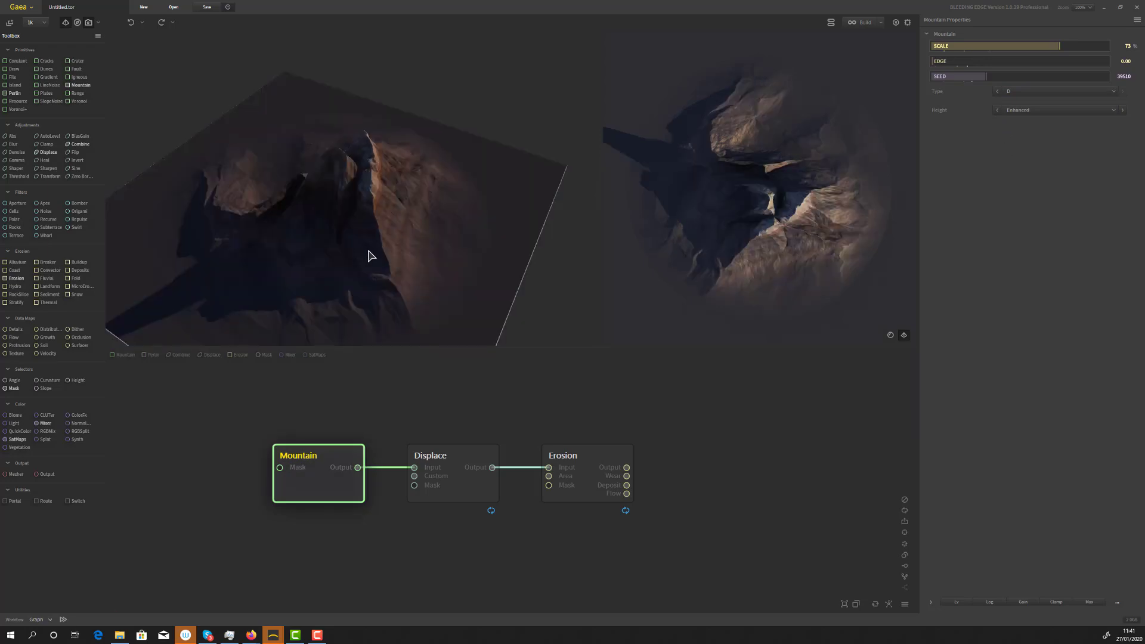
drag(370, 255, 305, 215)
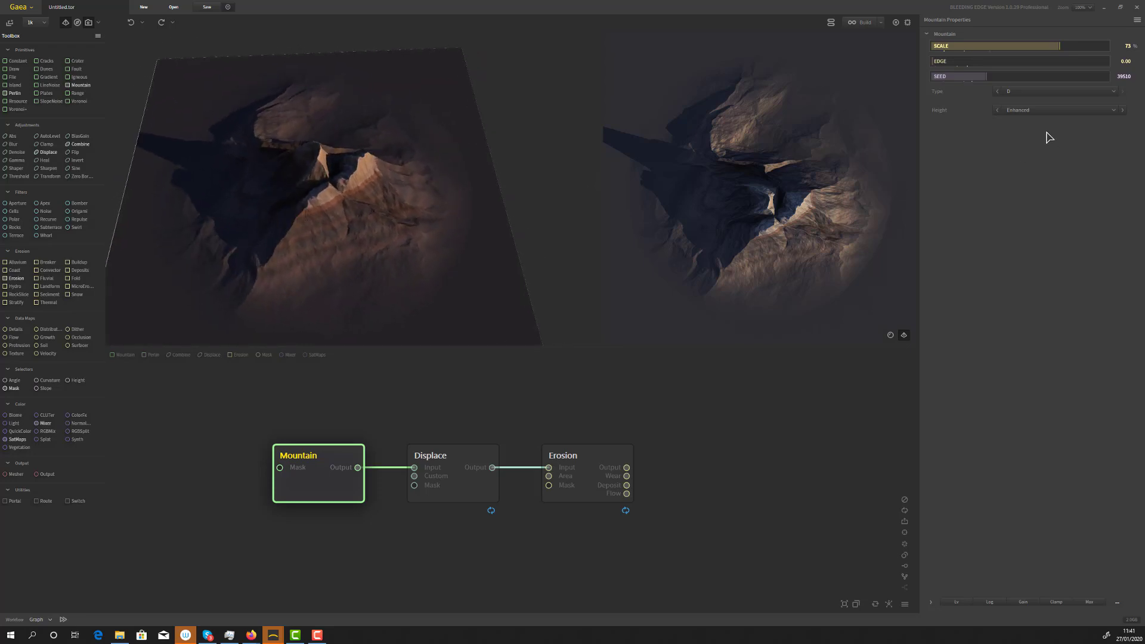
click(1013, 93)
click(1019, 131)
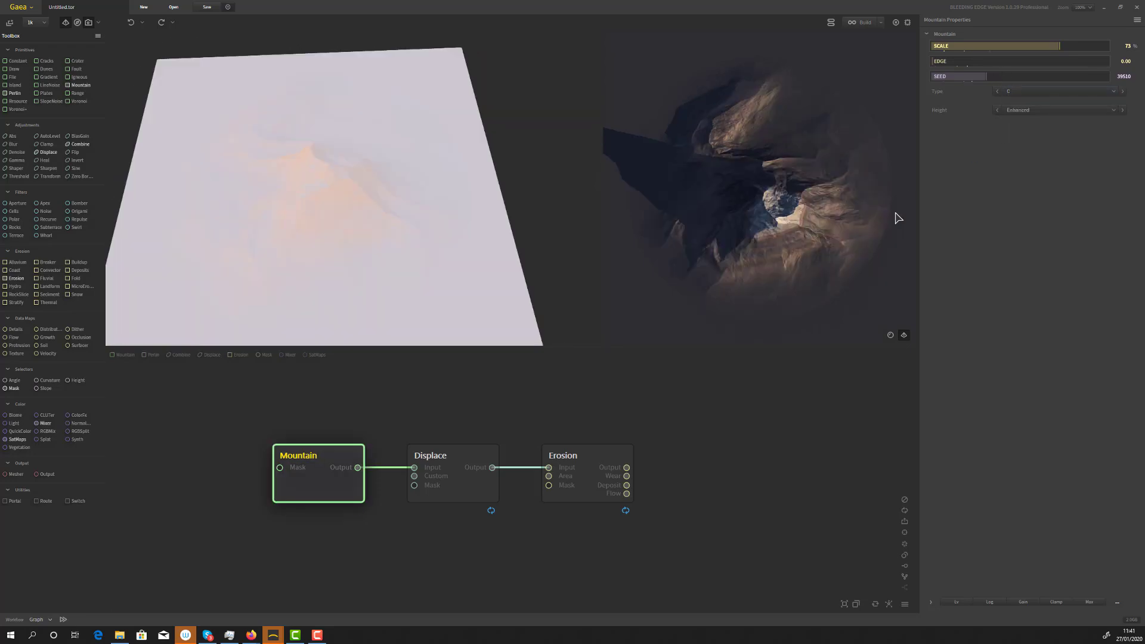
Try the Natural height option on the mountain and return it to Enhanced
click(1018, 112)
click(1020, 123)
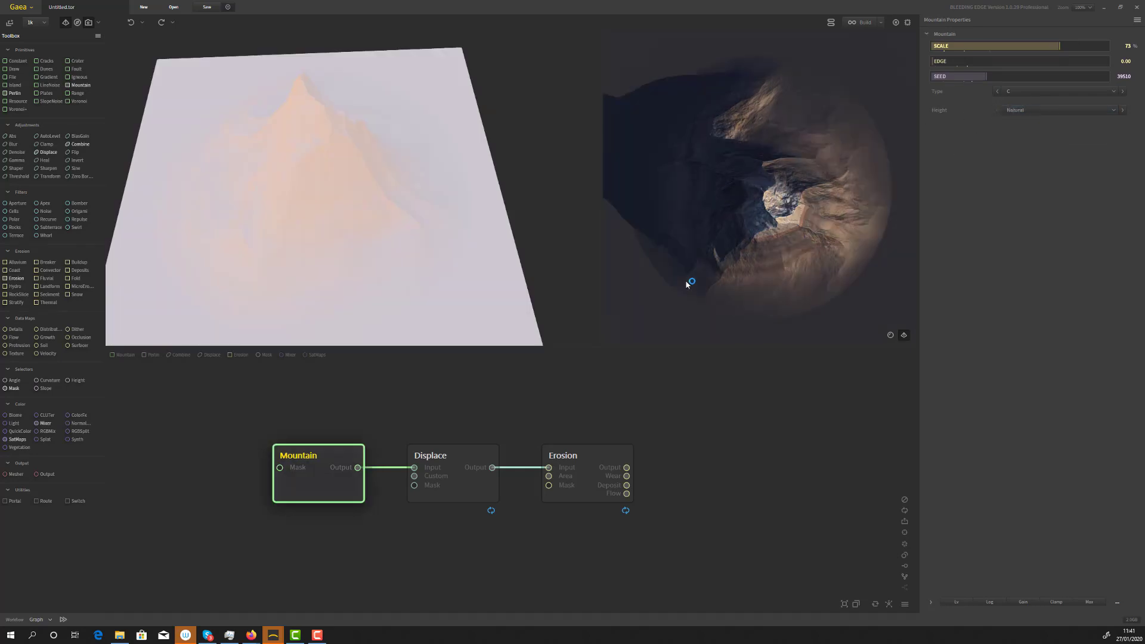
mouse_move(384, 138)
mouse_down()
mouse_move(319, 181)
mouse_move(534, 161)
mouse_move(328, 180)
mouse_move(363, 225)
mouse_move(380, 158)
mouse_up()
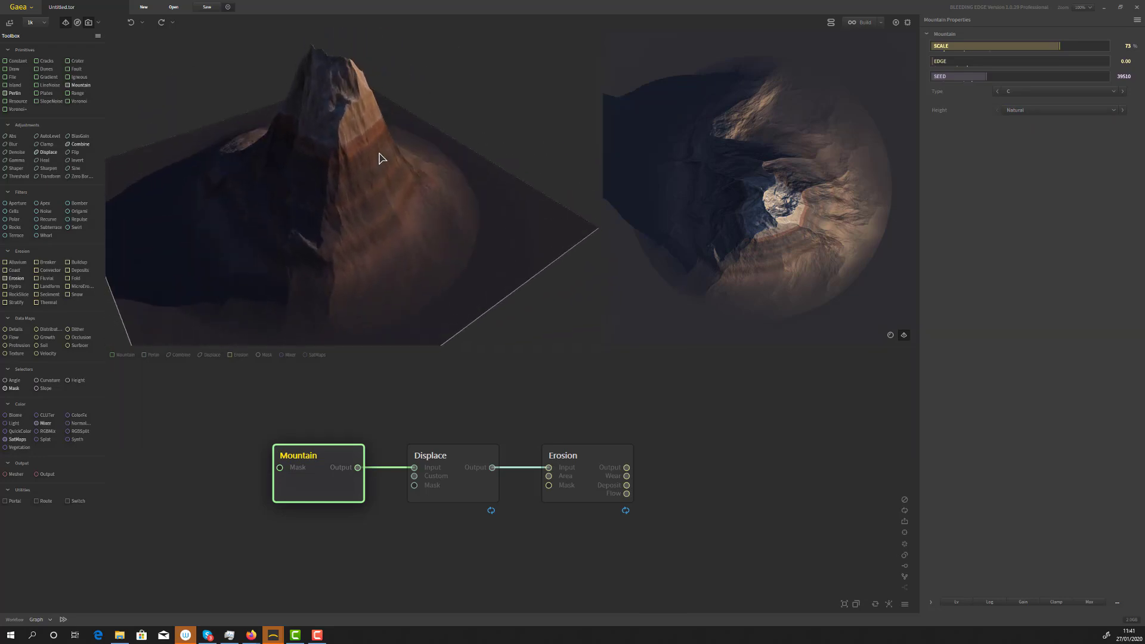
click(1015, 111)
click(1016, 139)
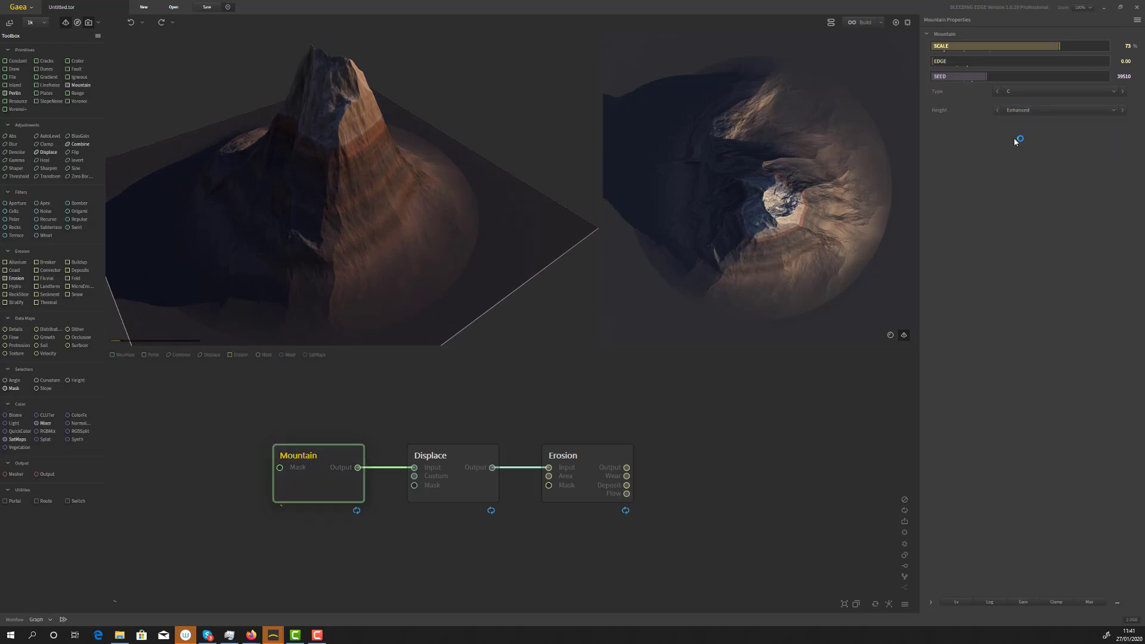
Try the Equalized height option on the mountain and return it to Enhanced
click(1017, 110)
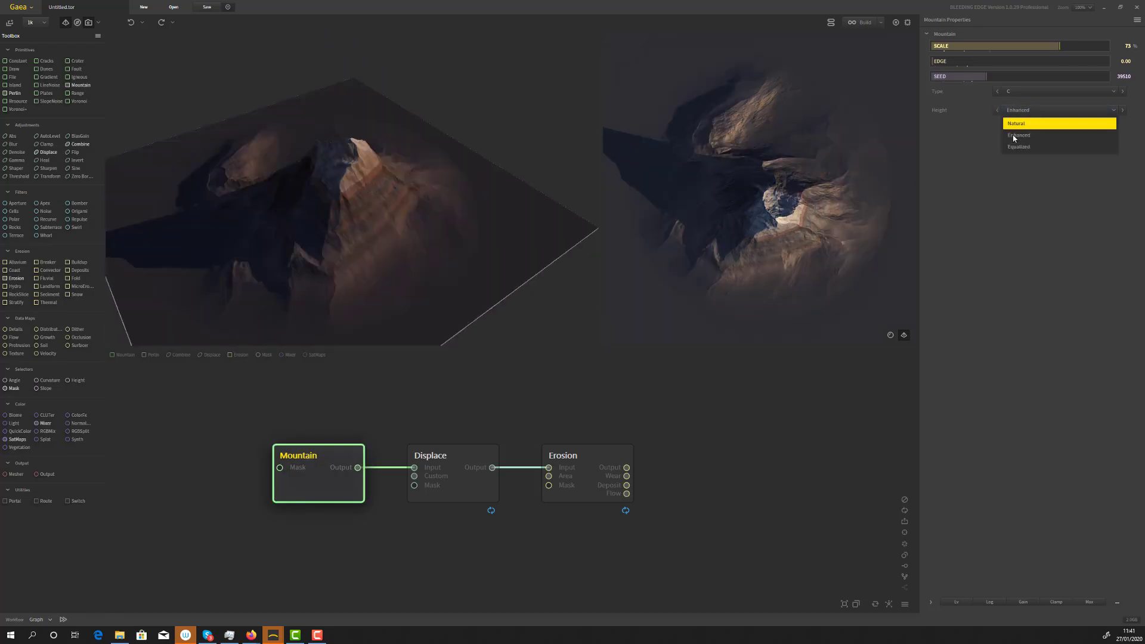
click(1019, 145)
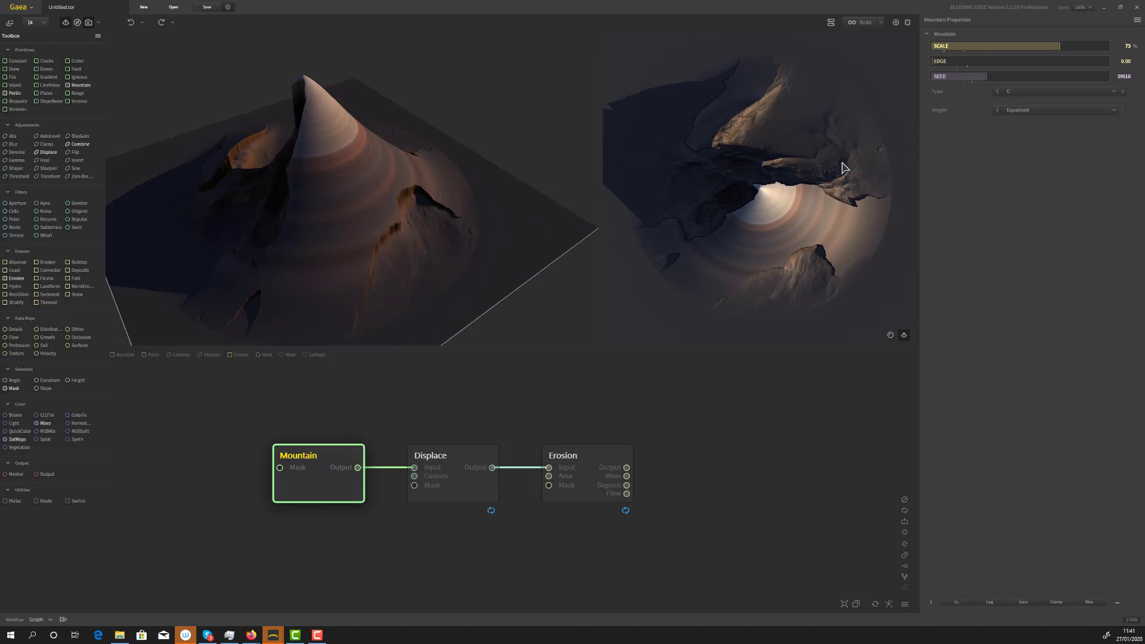
click(1037, 111)
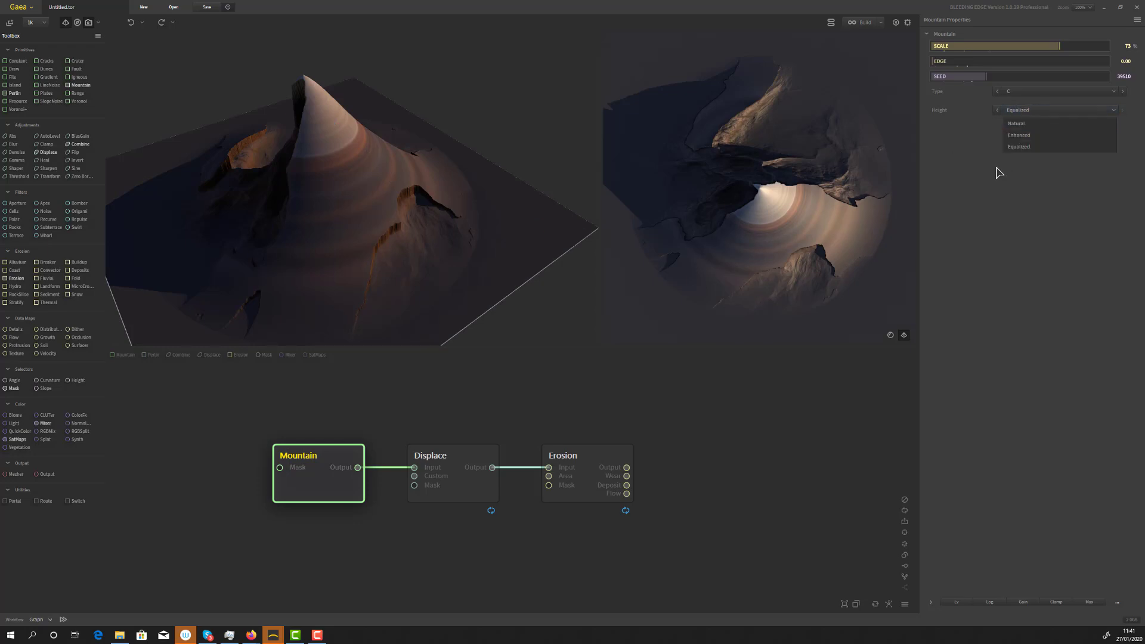
click(1022, 133)
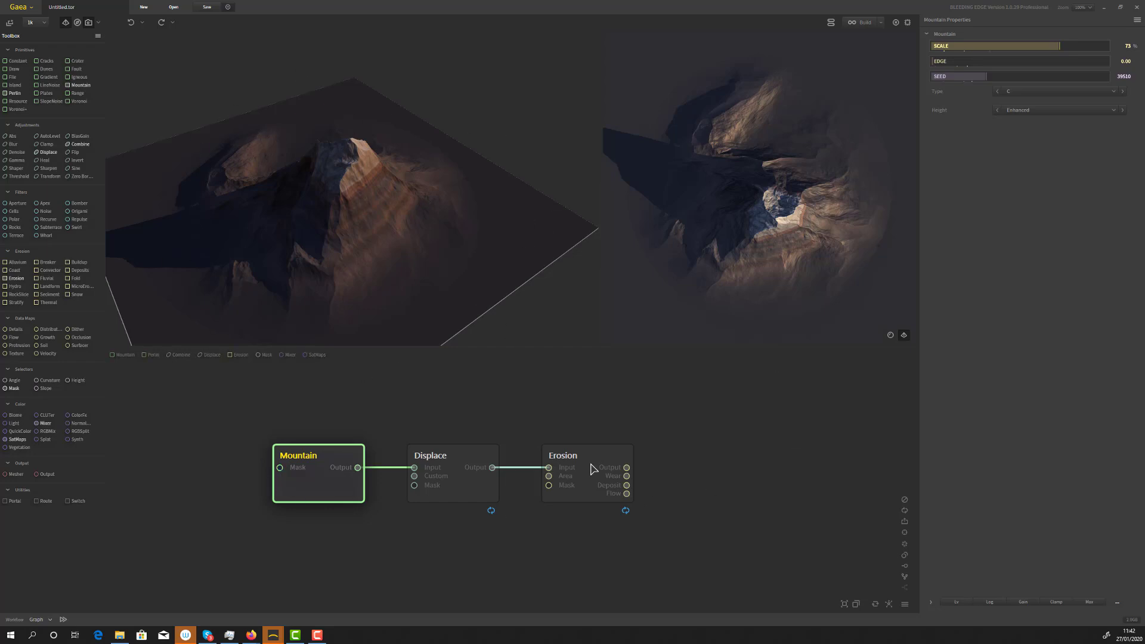
Select the Displace node, try the Vertical, Rugged and Custom displacement methods, and set the method back to Standard
click(456, 461)
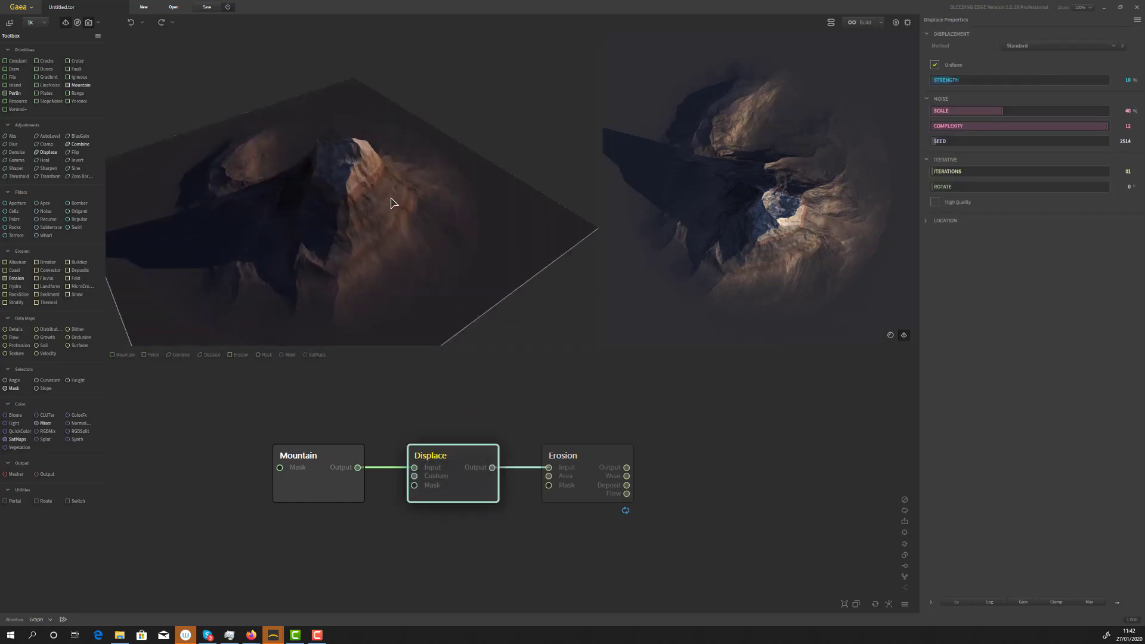
click(1036, 48)
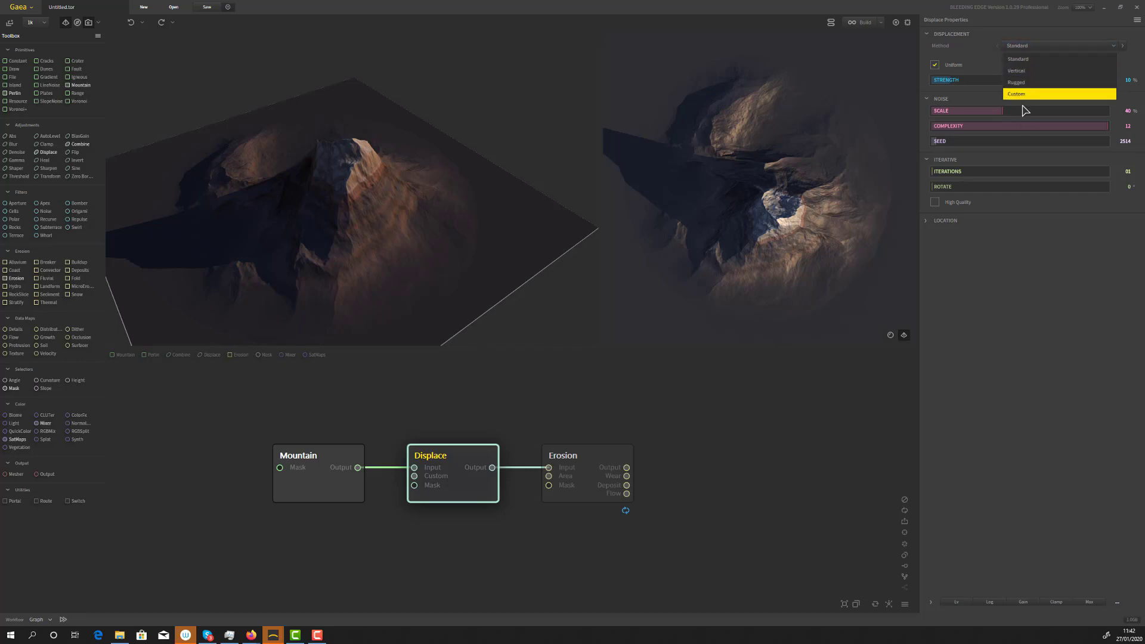
click(1030, 72)
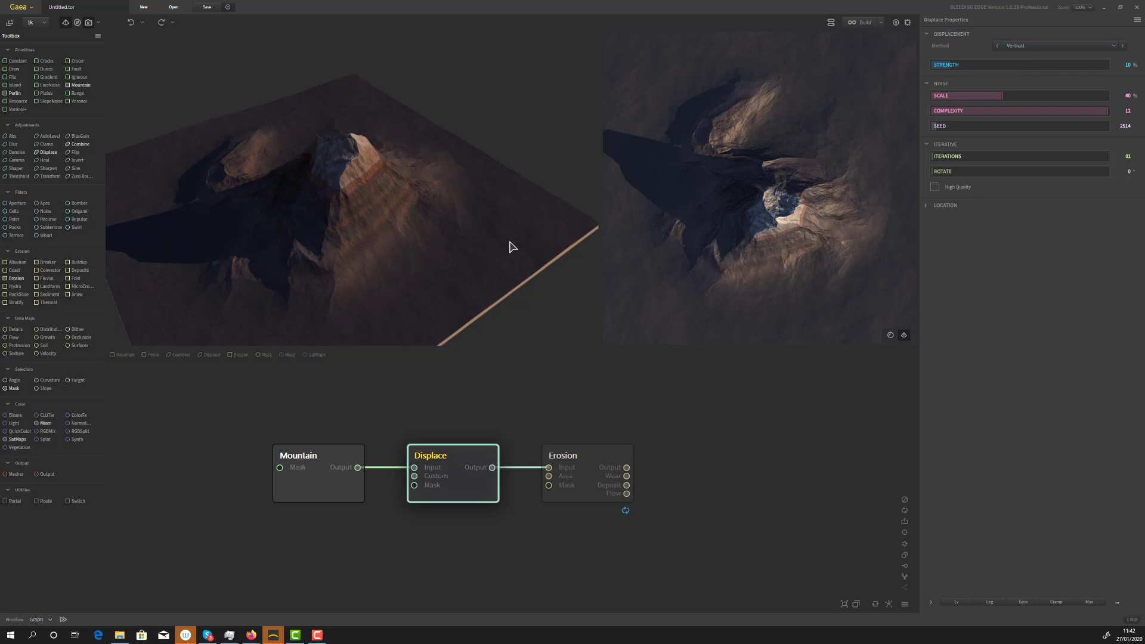
click(1014, 46)
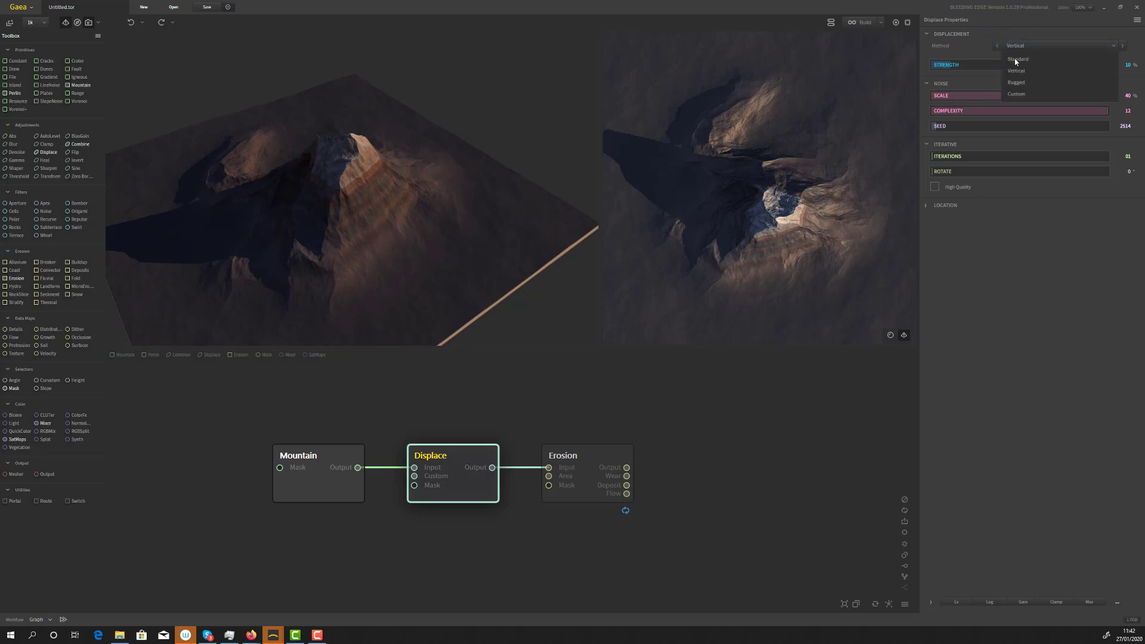
click(1026, 85)
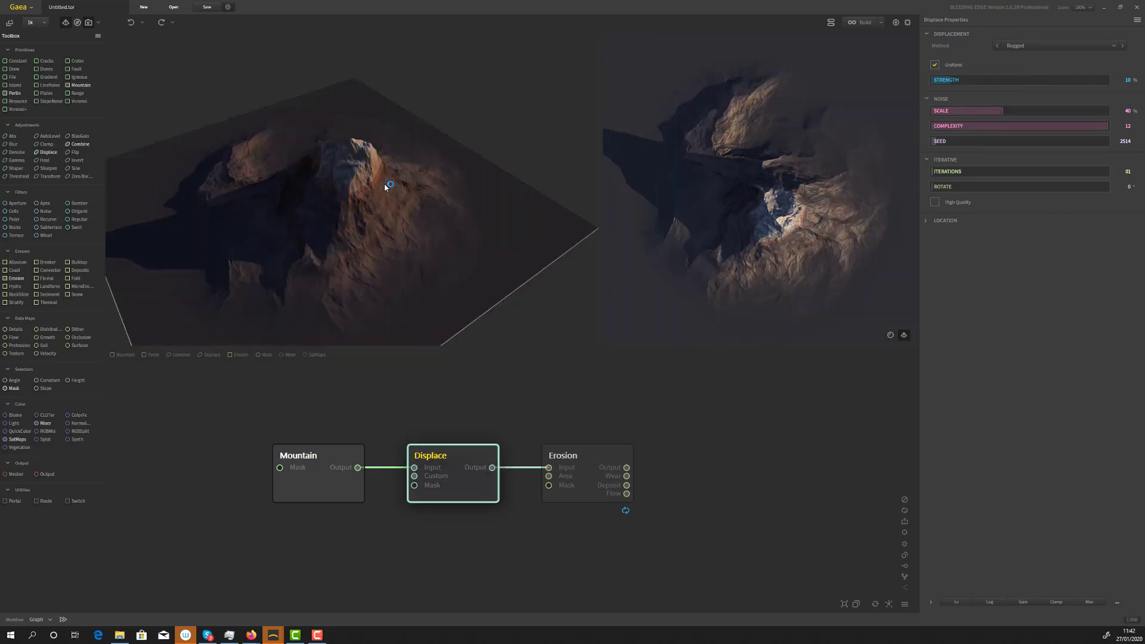
click(1019, 48)
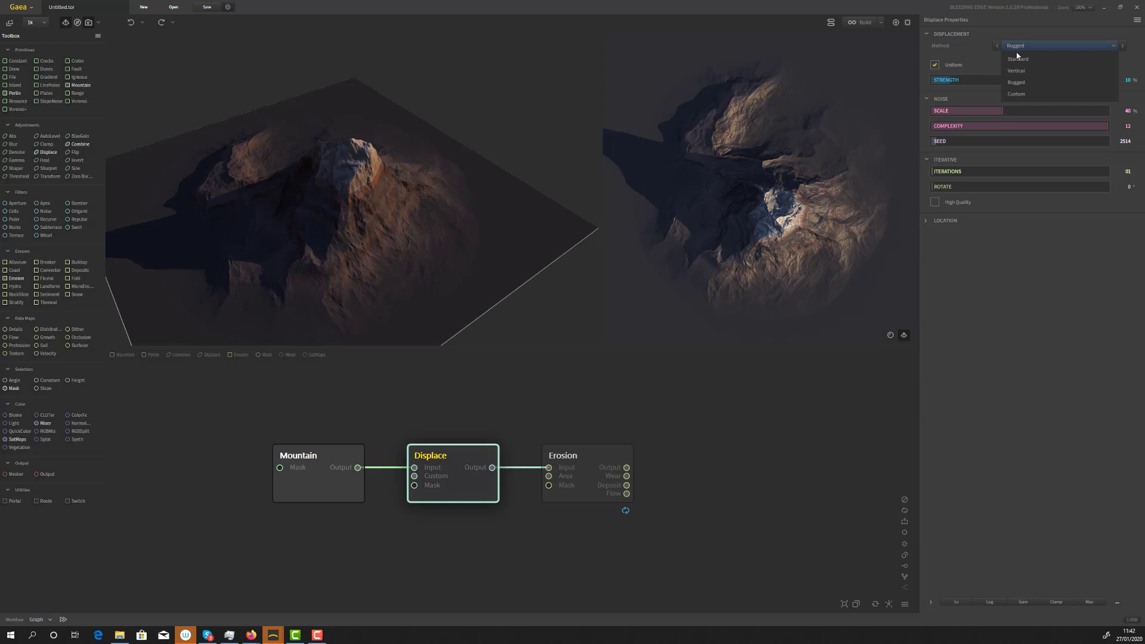
click(1016, 93)
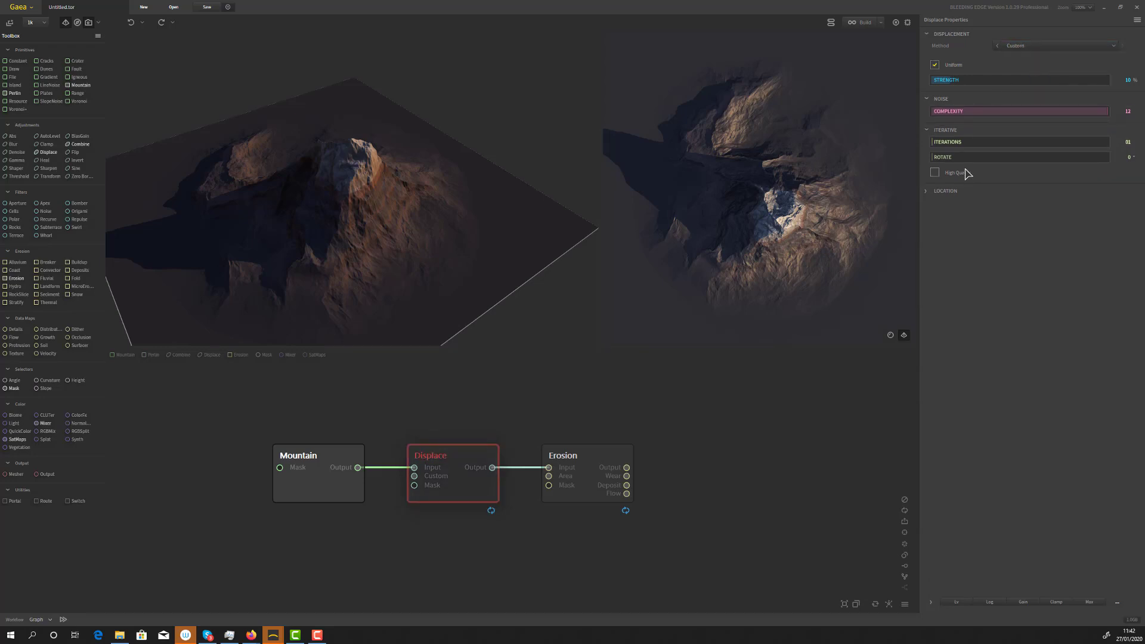
click(1029, 46)
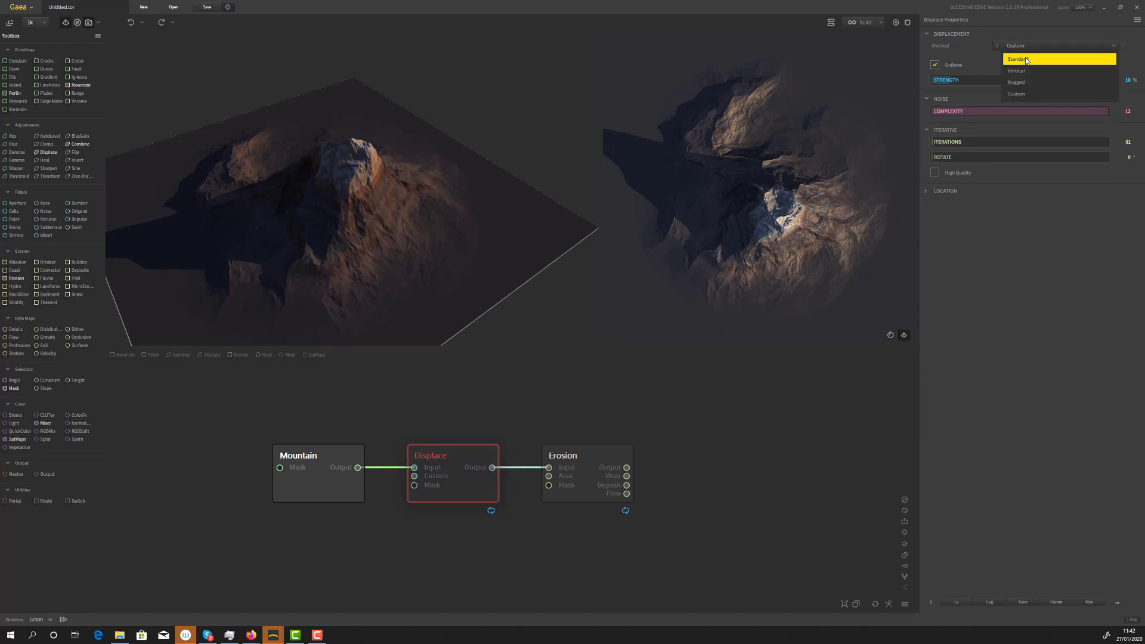
click(1026, 59)
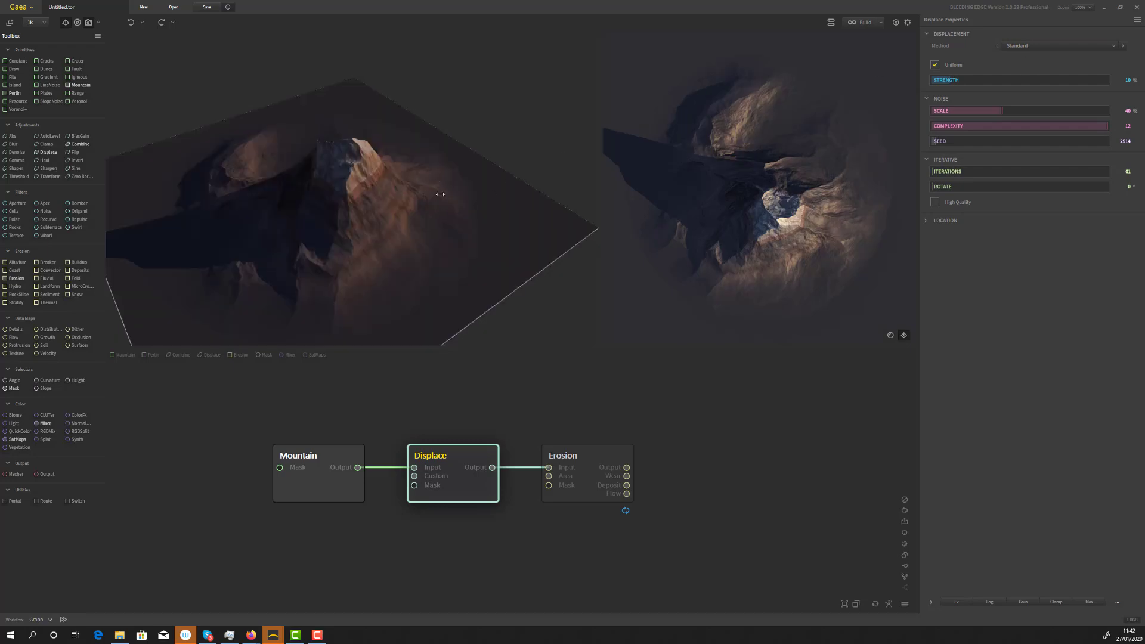
Compare the Vertical displacement method with Standard once more, leaving the Displace node on Standard
click(1015, 46)
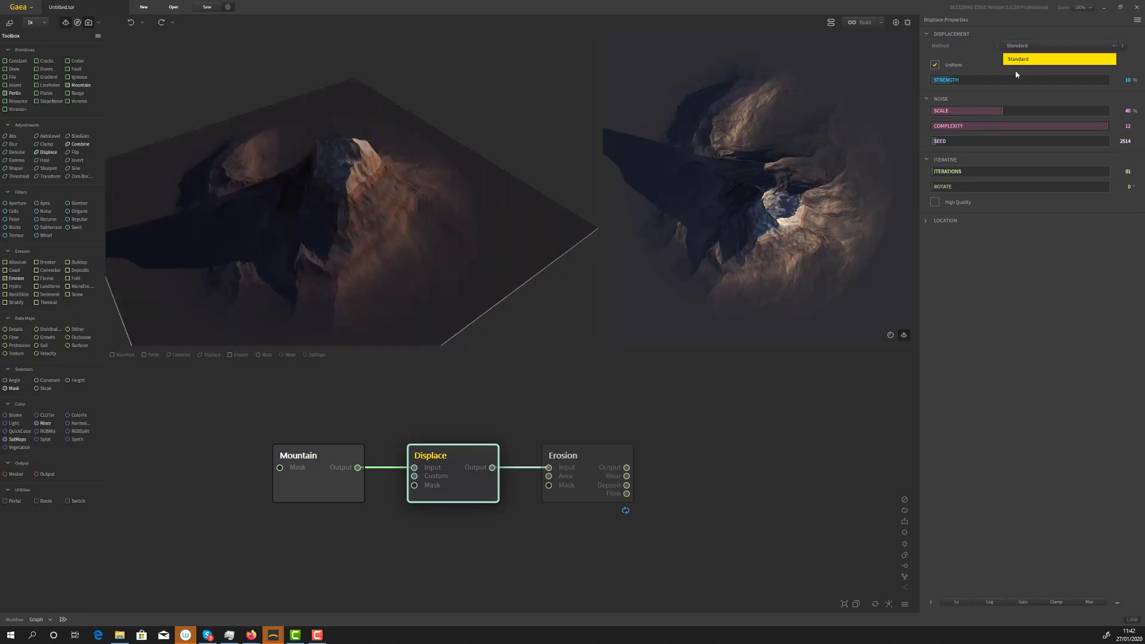
click(1016, 71)
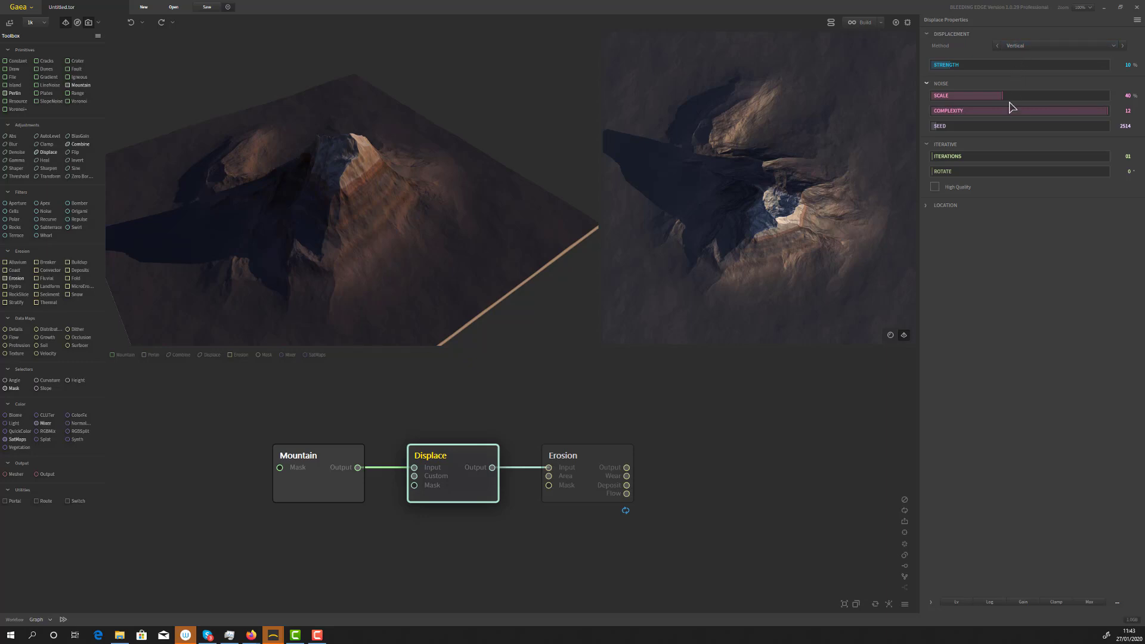
click(1048, 46)
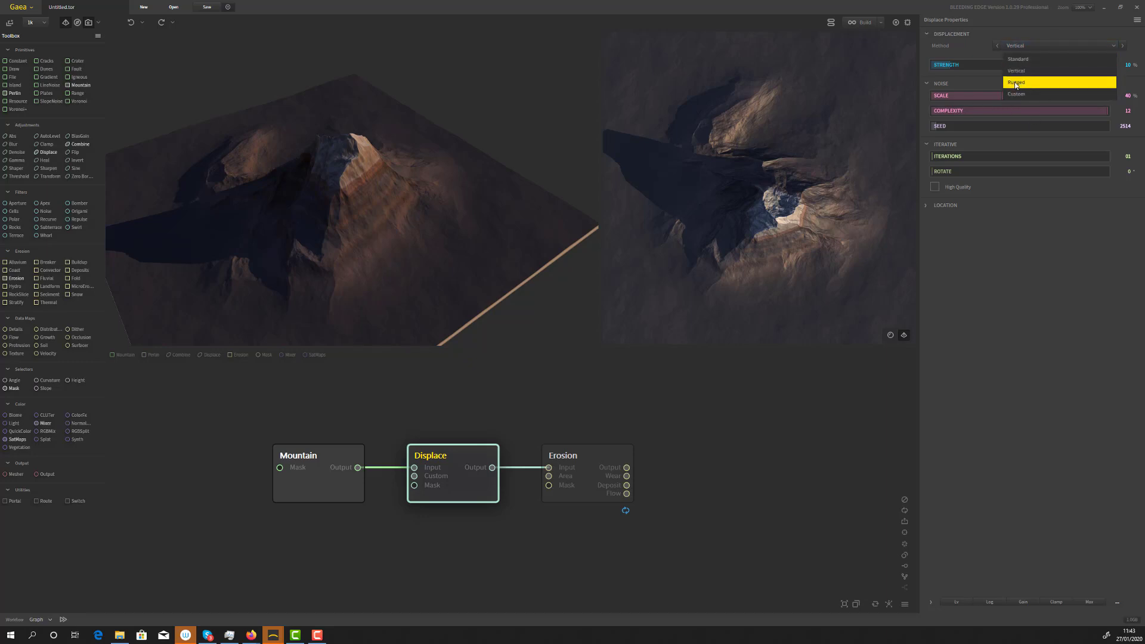
click(1021, 60)
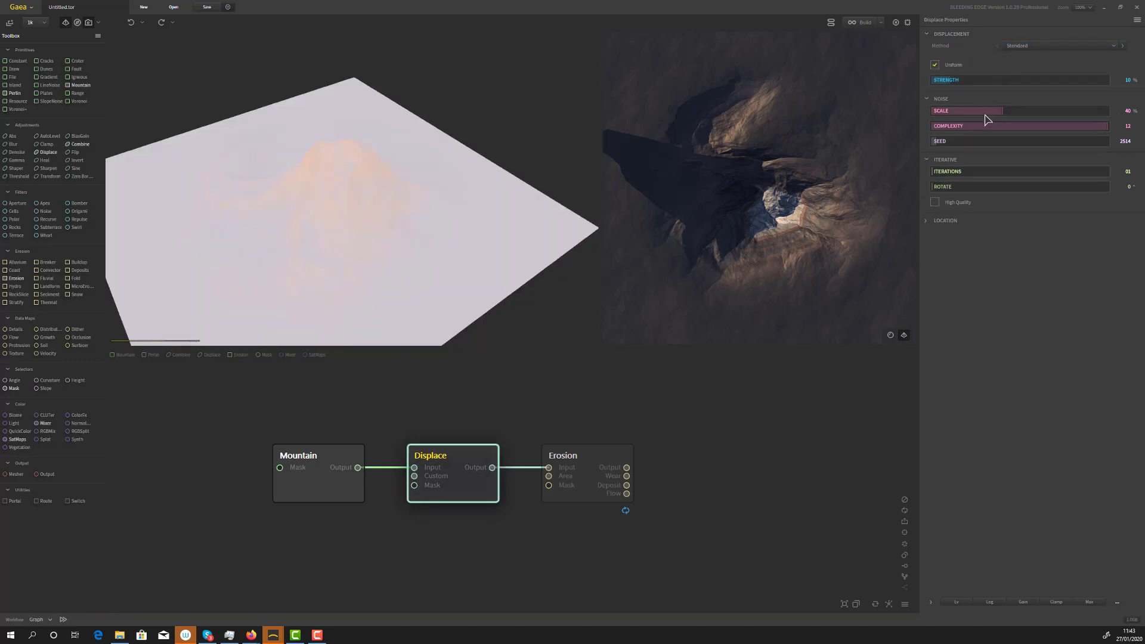
click(1035, 48)
click(983, 47)
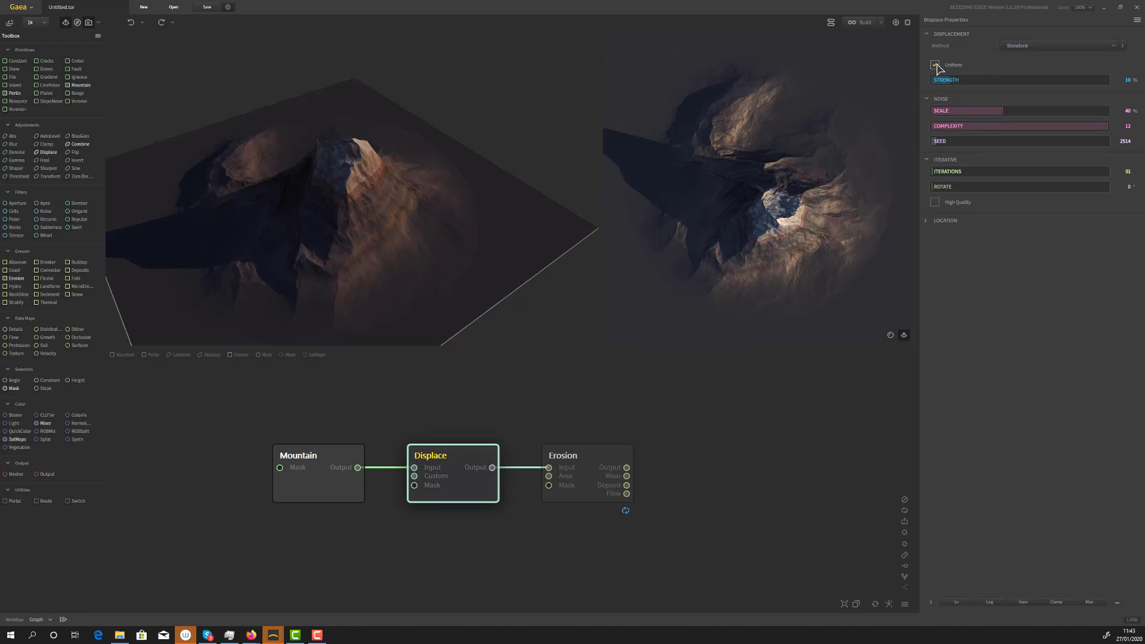
Toggle uniform displacement off and on, leave it enabled, and set the displacement strength to 20%
click(934, 65)
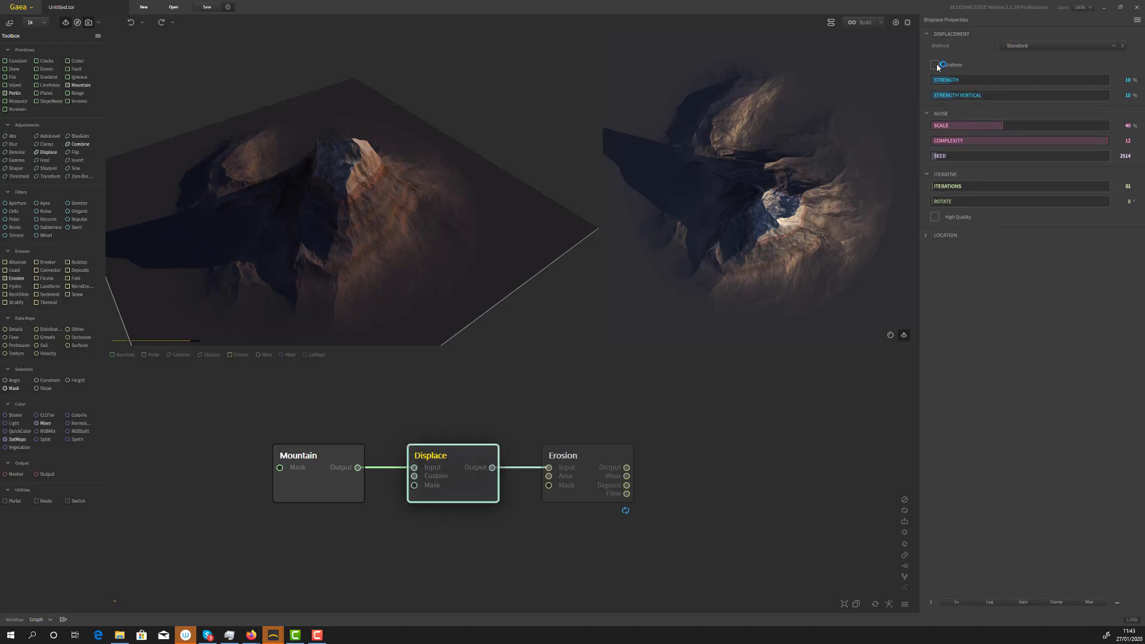
click(934, 64)
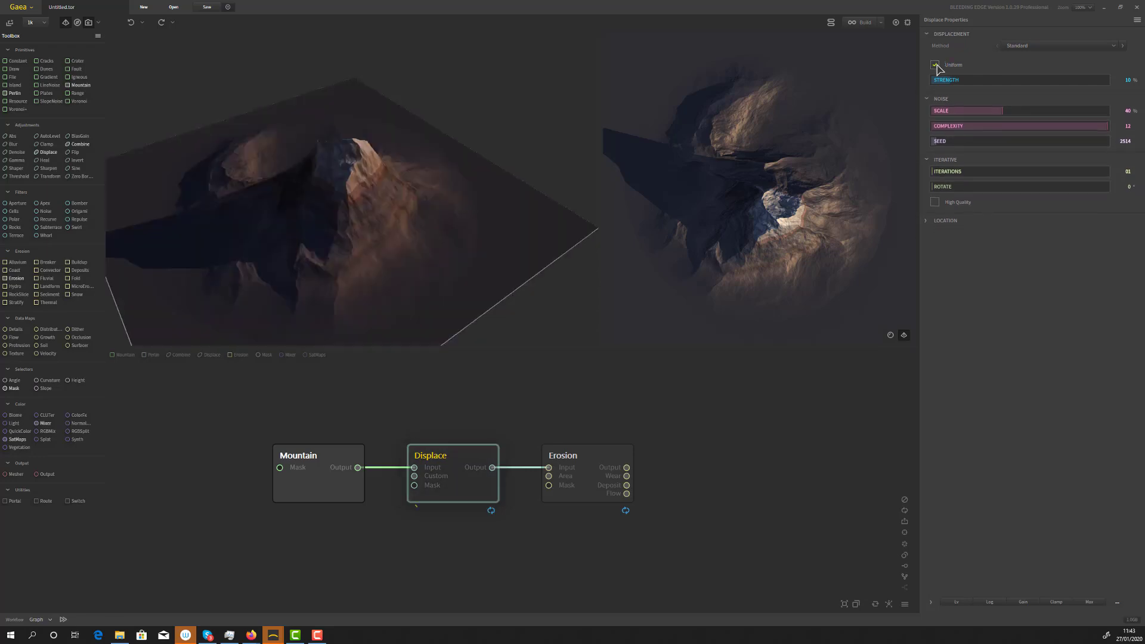
click(935, 65)
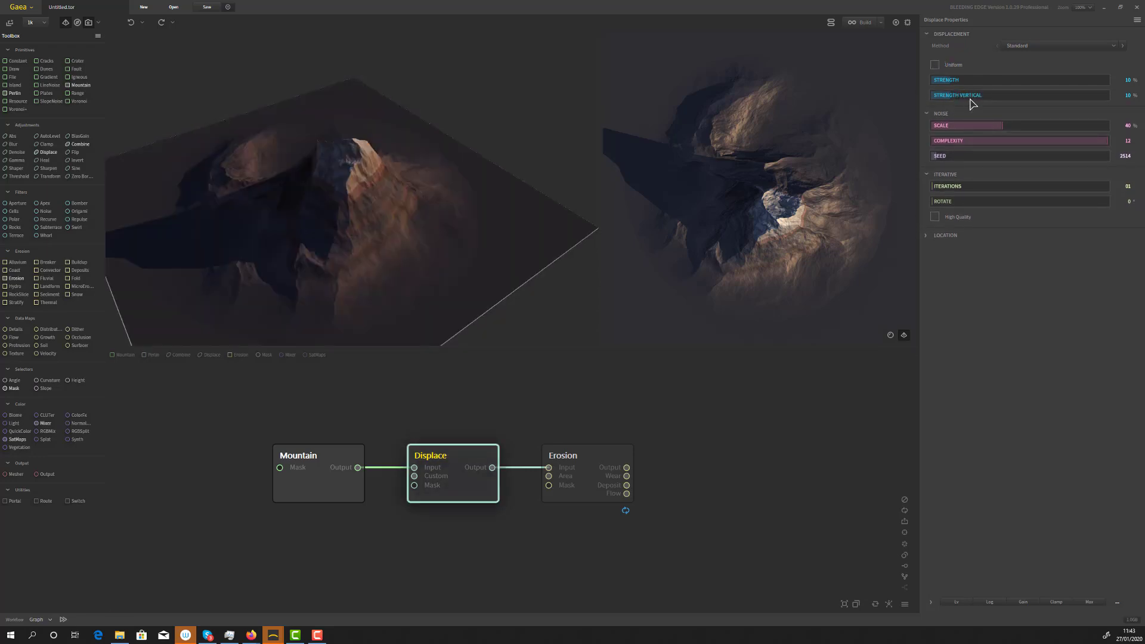
click(934, 64)
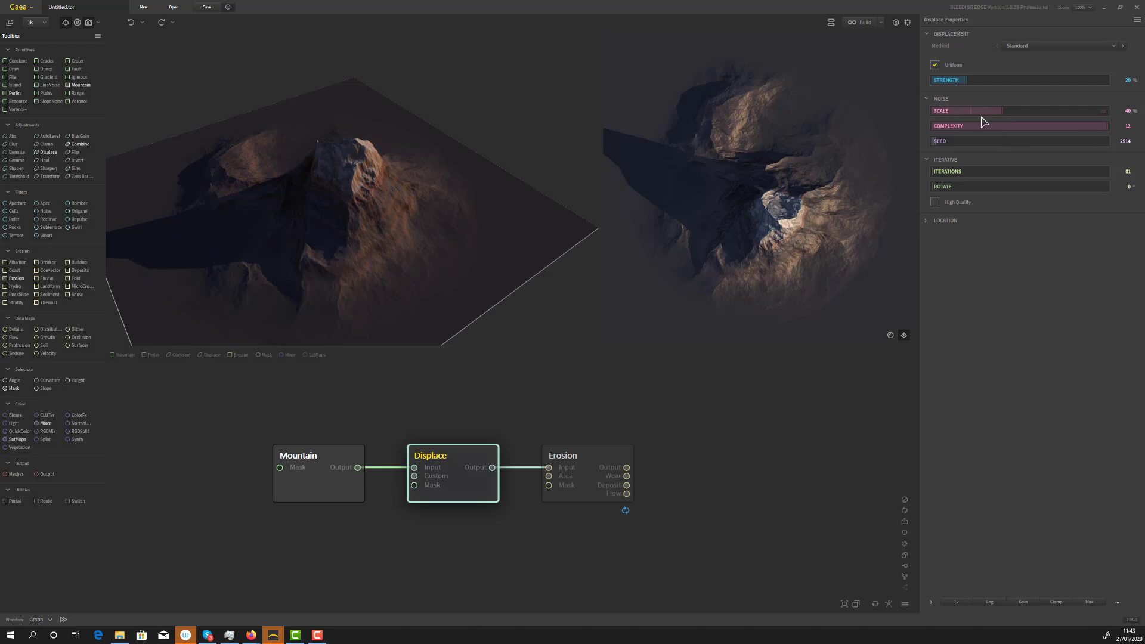
Set the Displace noise scale to 17% and review the available displacement methods, keeping Standard
click(962, 111)
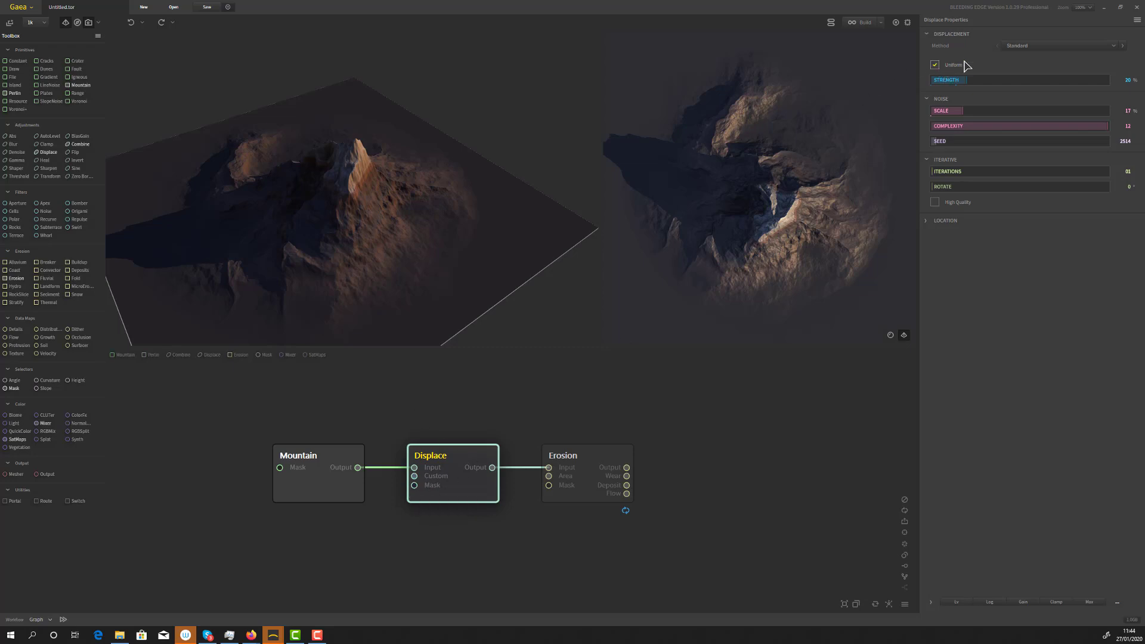
click(1034, 47)
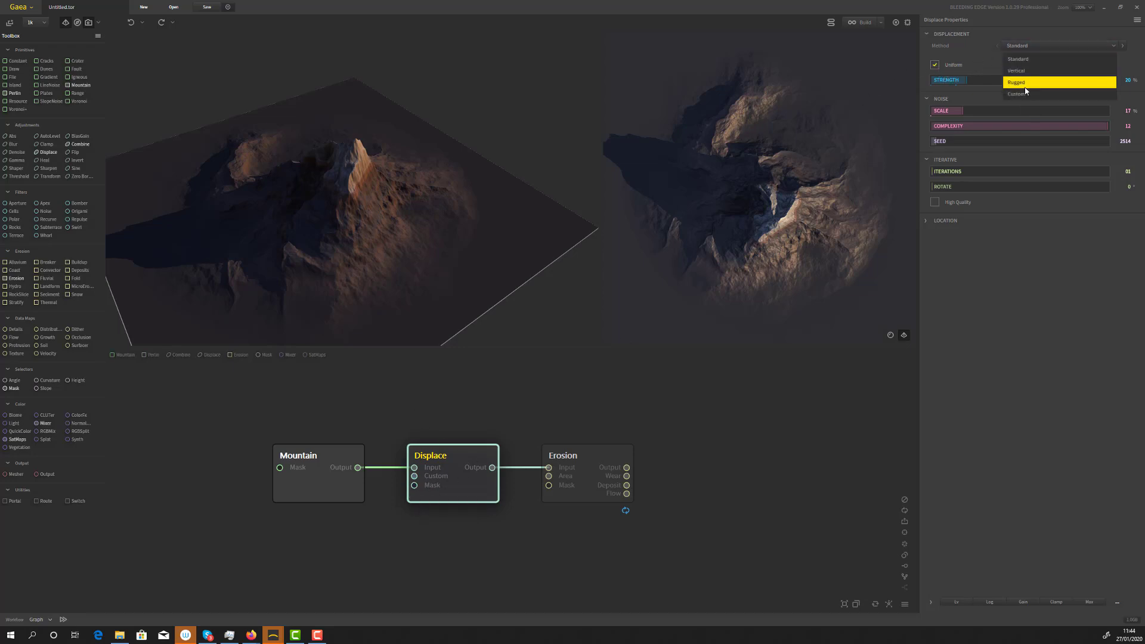
click(1001, 33)
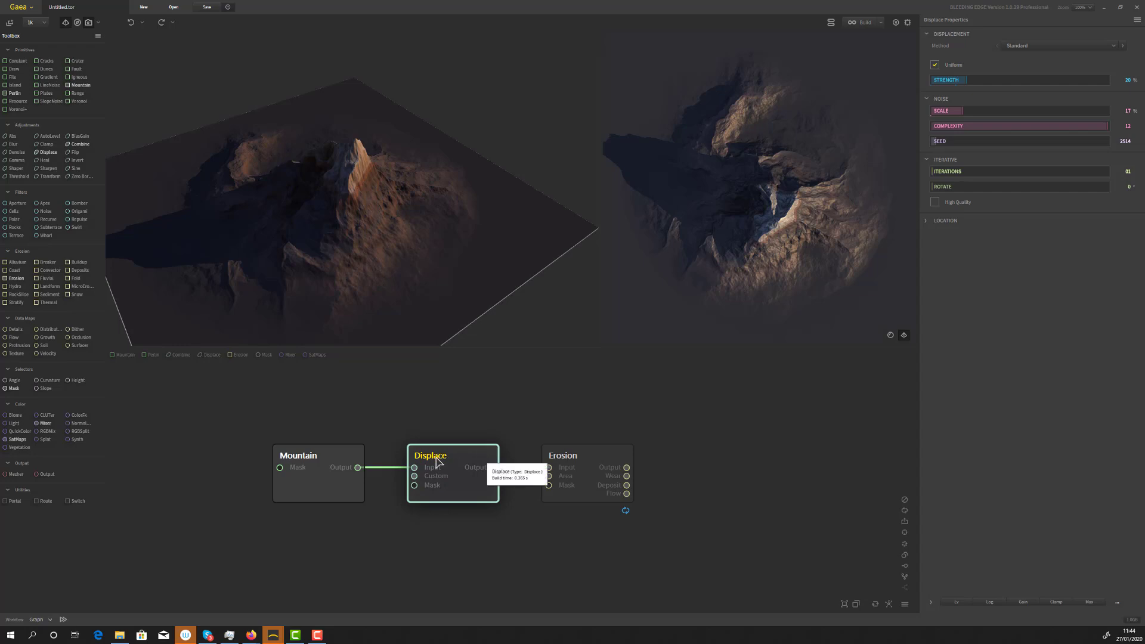
Select the Erosion node and toggle enhanced visibility on and back off in the terrain previews
click(593, 457)
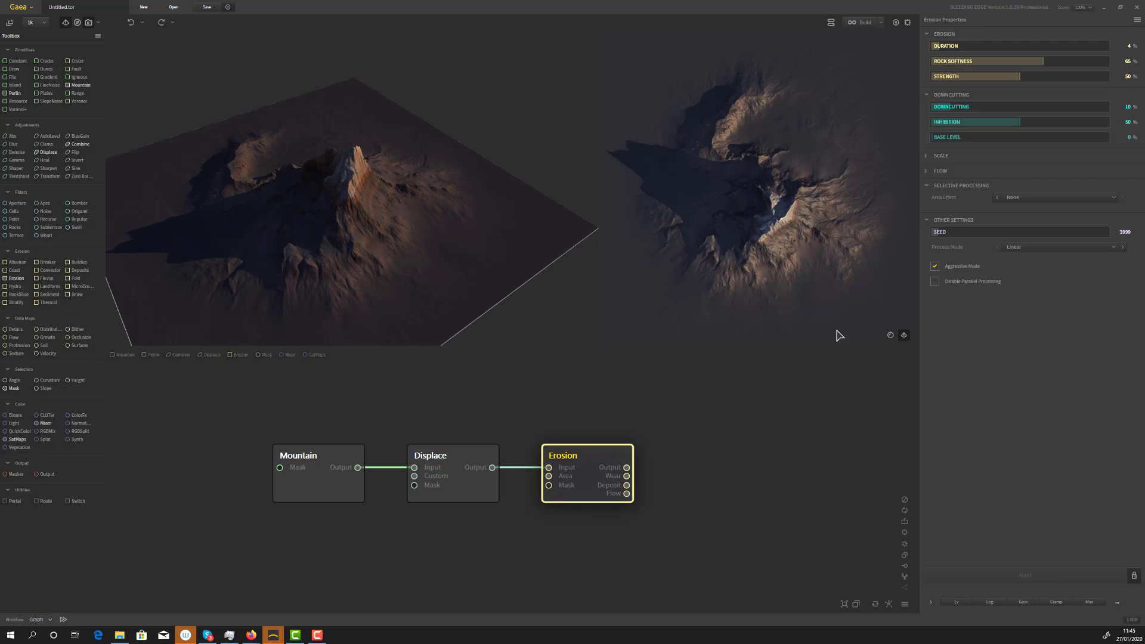
click(890, 335)
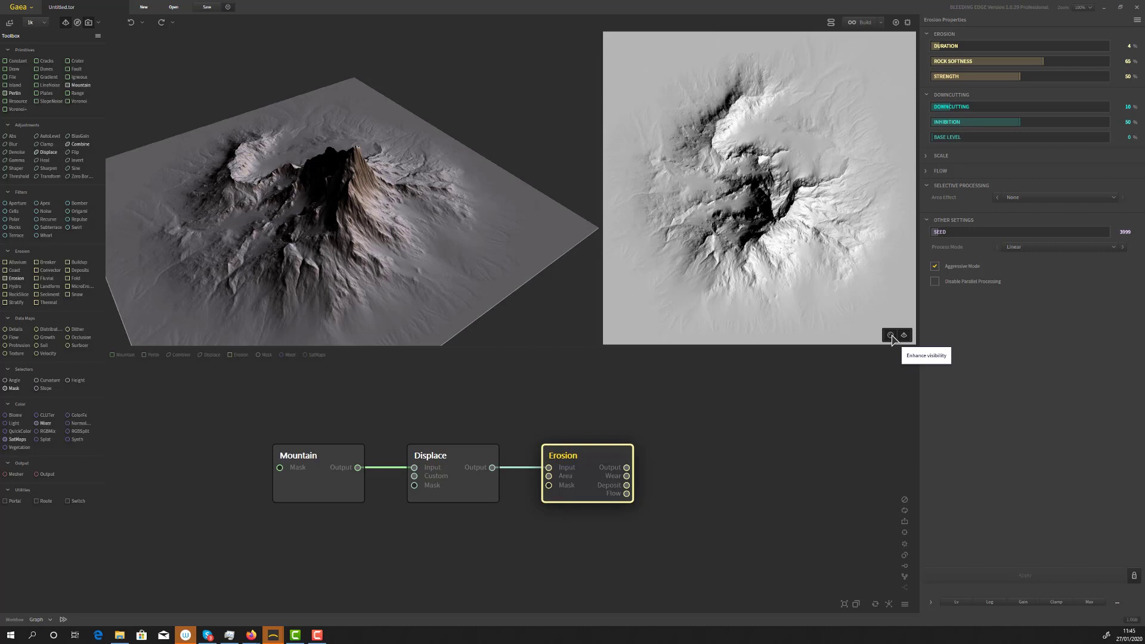
click(890, 336)
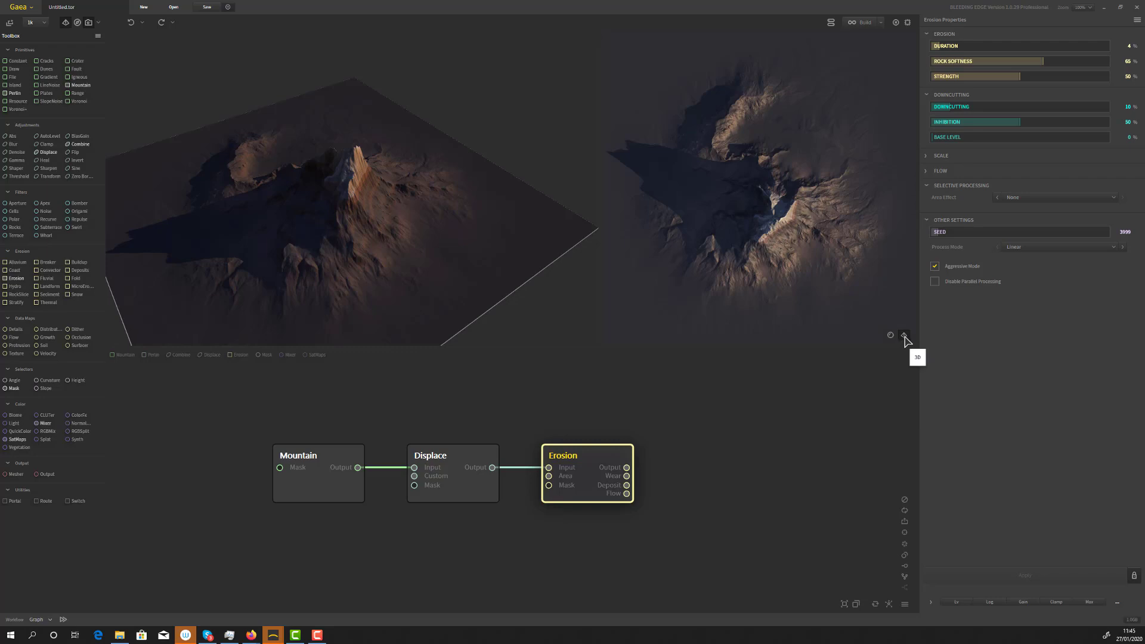
Toggle the second preview between 3D and the flat heightmap, comparing the Displace and Erosion nodes, and leave it on the heightmap
click(904, 336)
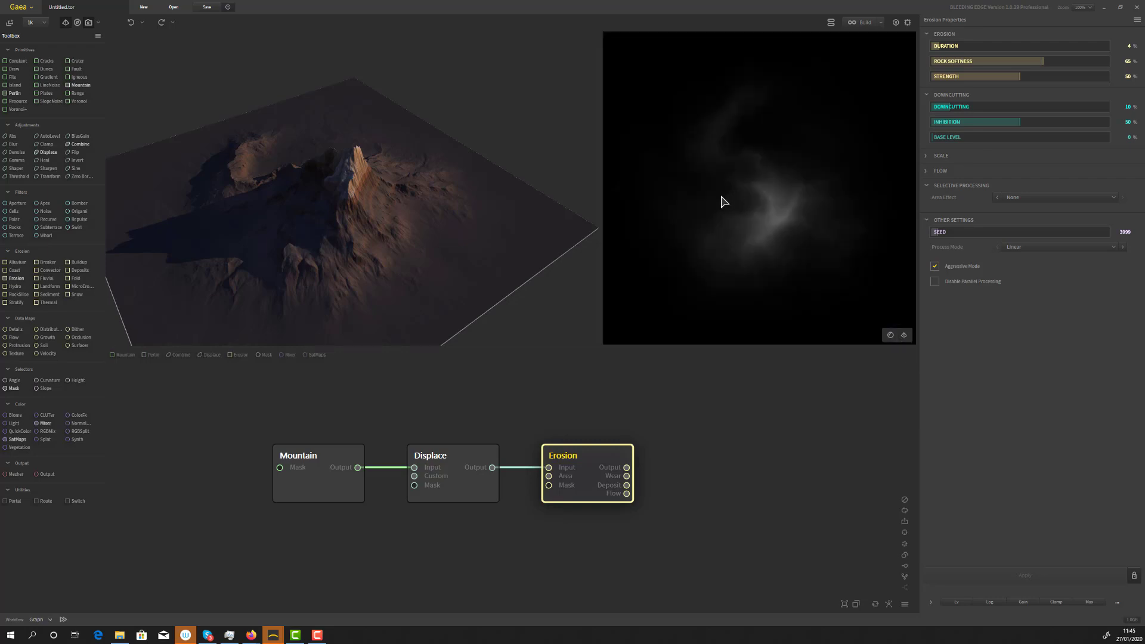
click(904, 336)
click(904, 336)
click(453, 461)
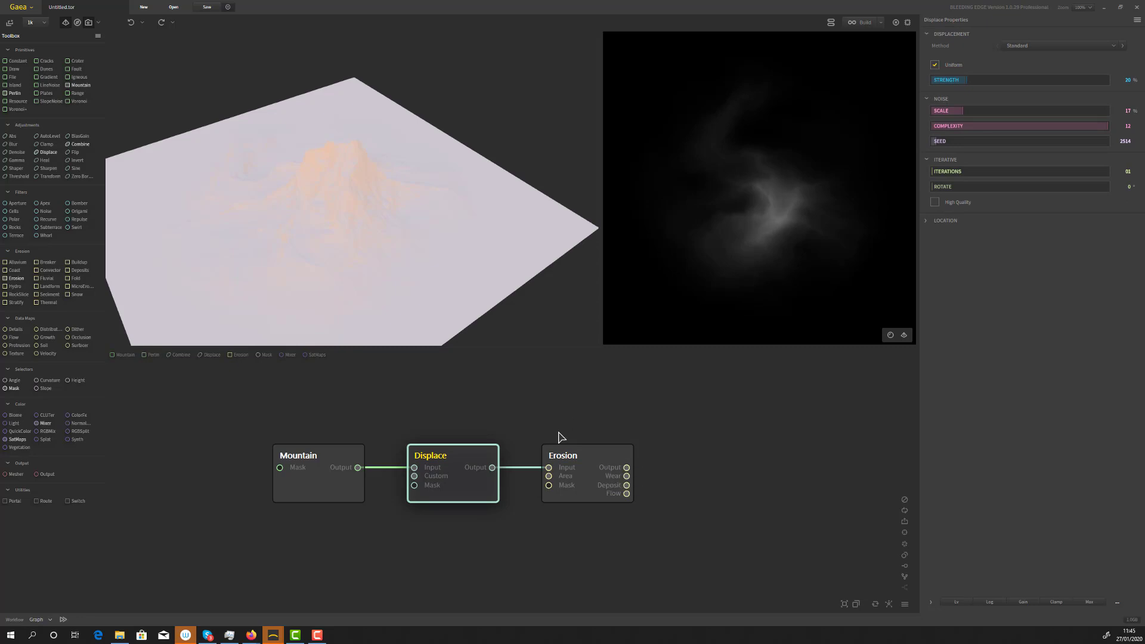
click(596, 457)
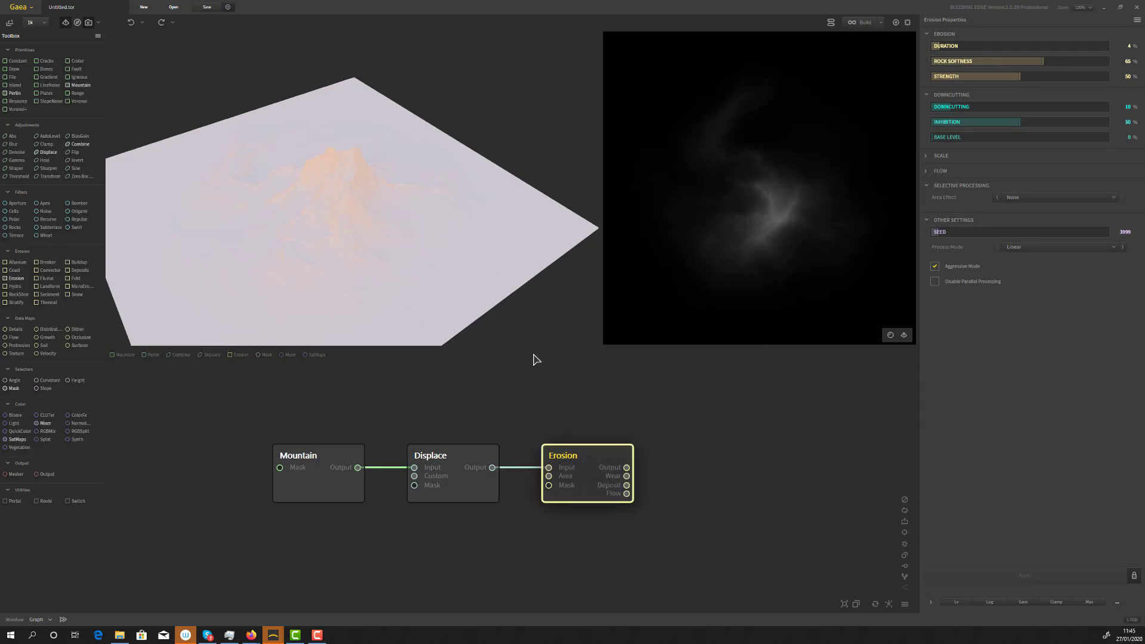
click(903, 335)
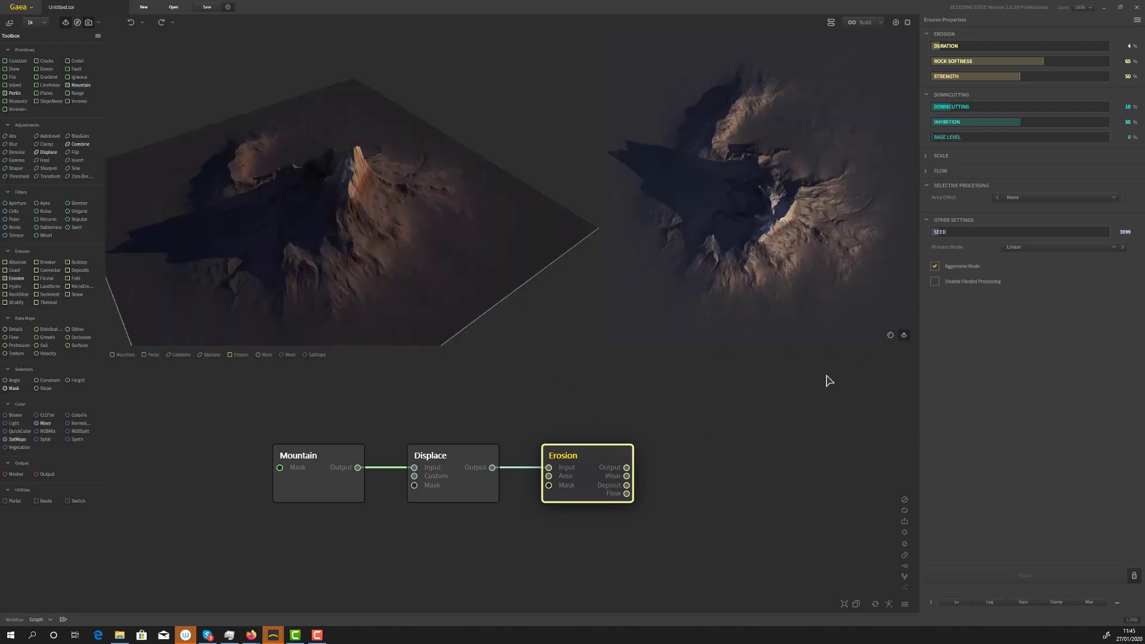
click(903, 335)
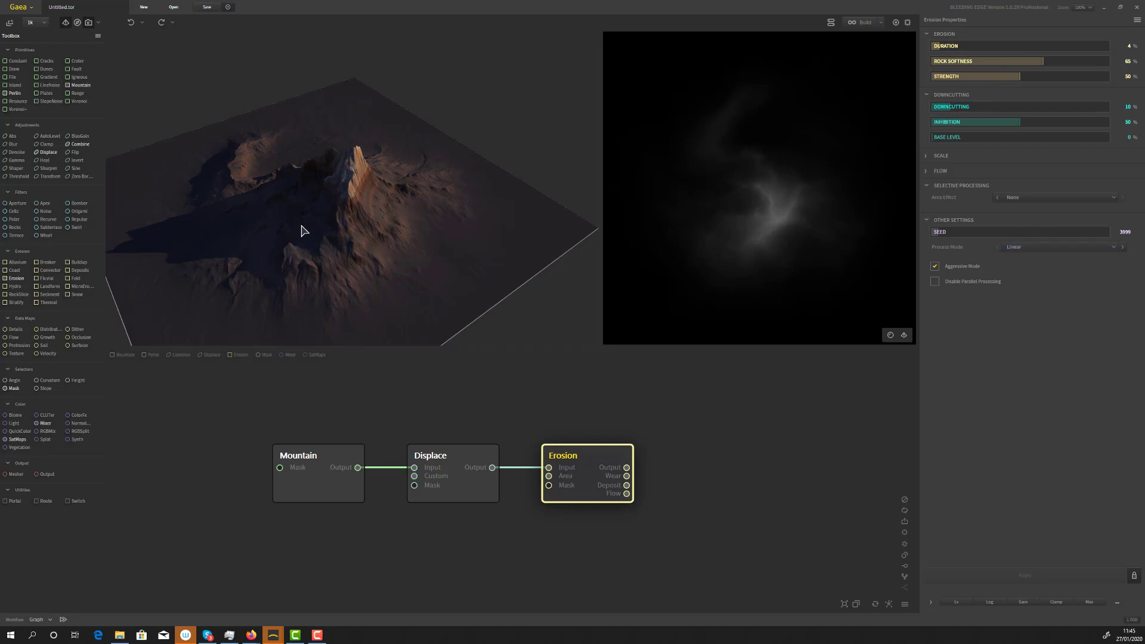
Try an Erosion strength of 82%, show the second preview as 3D terrain, and raise the strength to 95%
drag(304, 219, 306, 249)
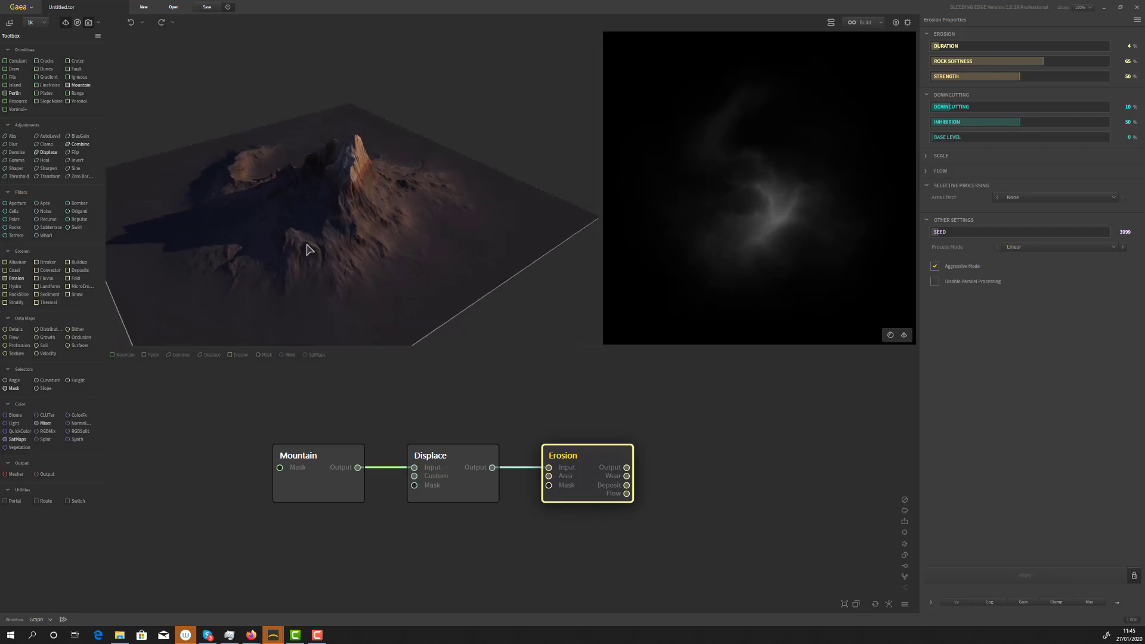
scroll(312, 251, up, 3)
middle_drag(380, 232, 383, 217)
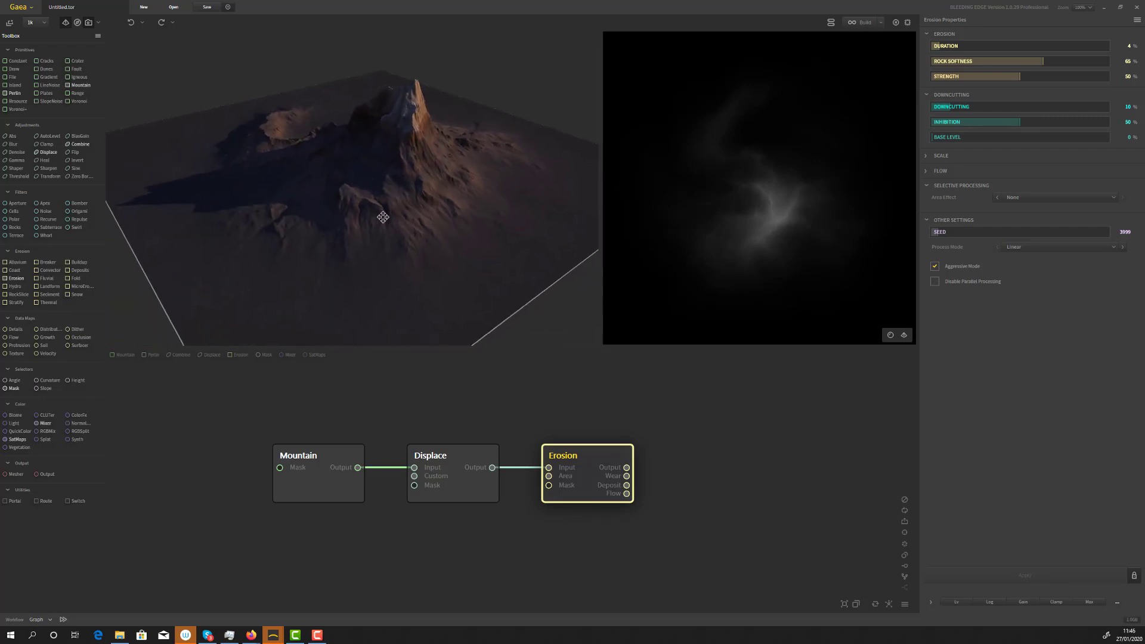
scroll(382, 217, up, 2)
scroll(377, 223, up, 2)
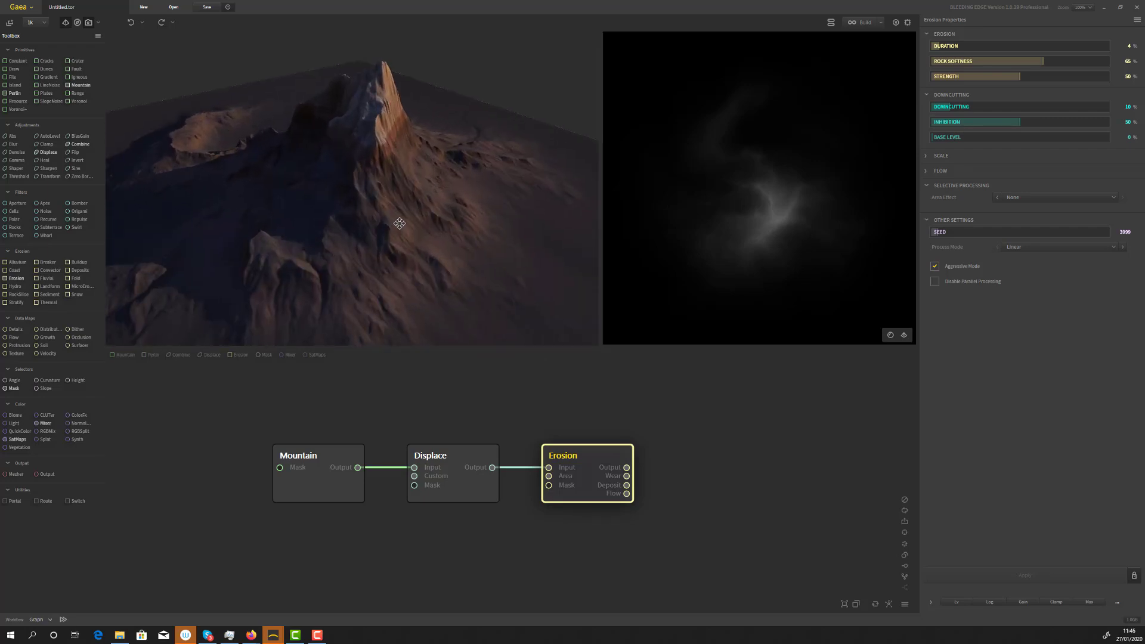
drag(398, 223, 381, 220)
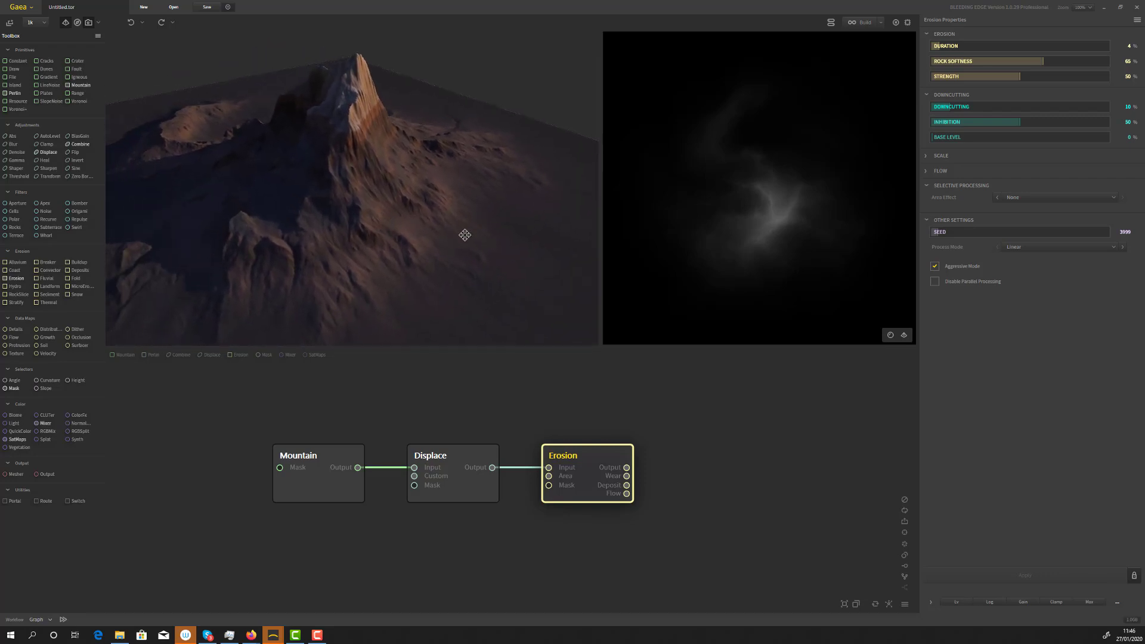
click(1074, 77)
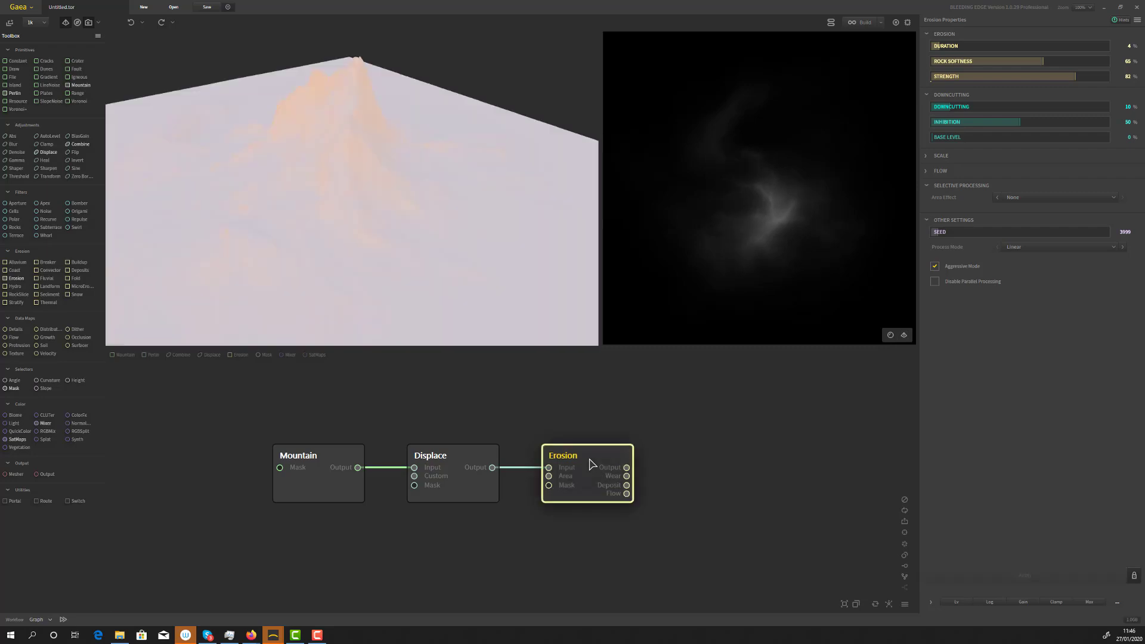
click(903, 336)
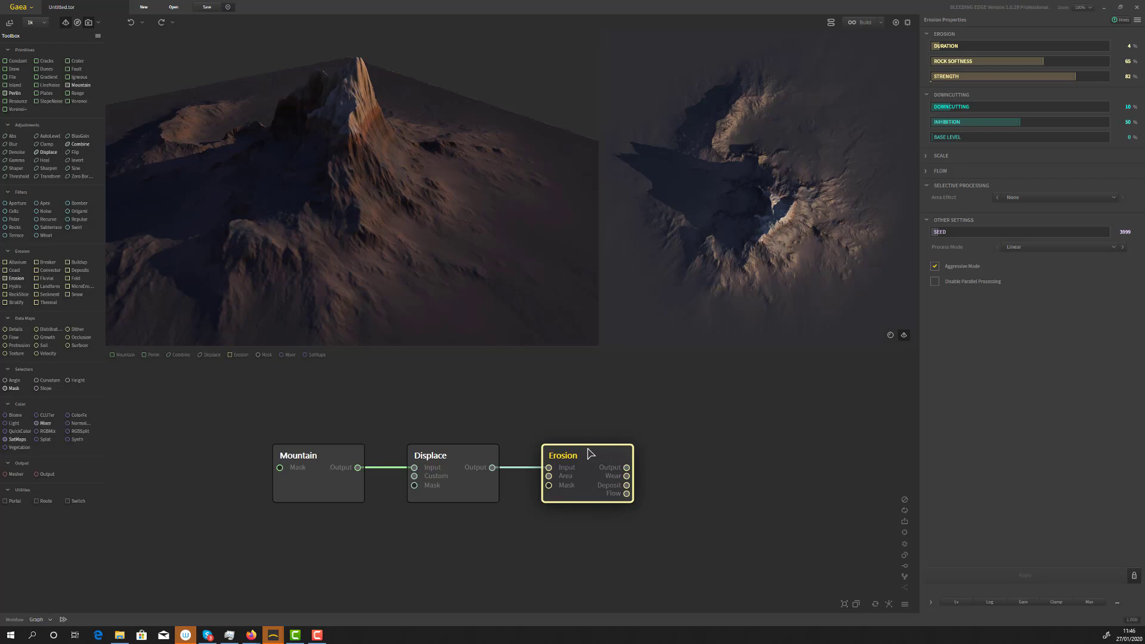
click(1099, 76)
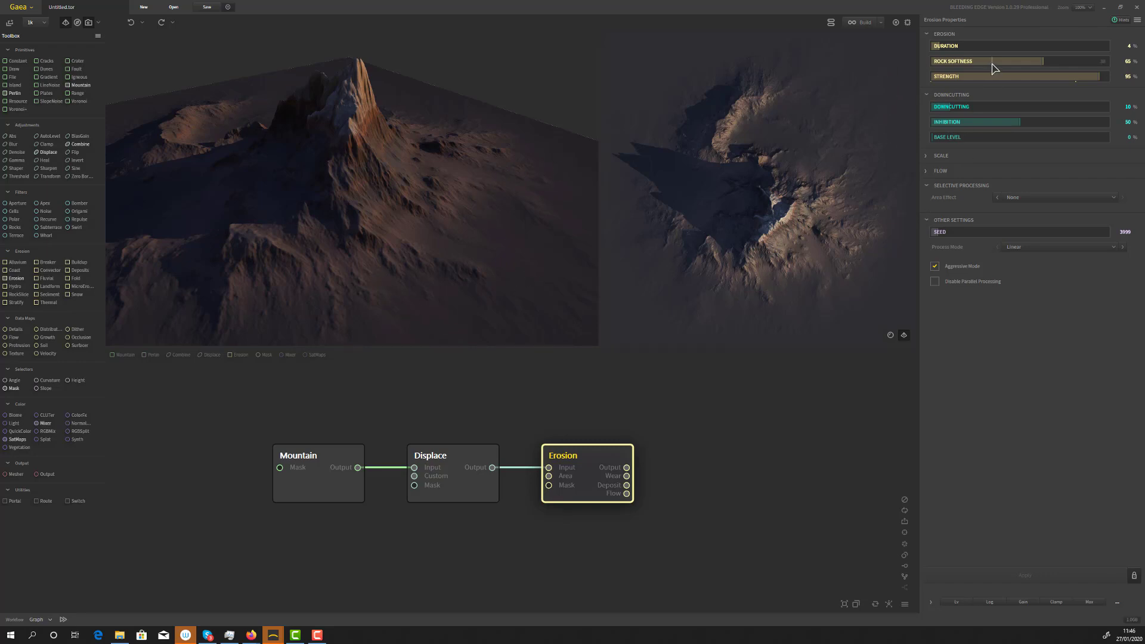
Try Erosion durations of 19% and about 3%, and compare rock softness at 16% and 81%
click(965, 47)
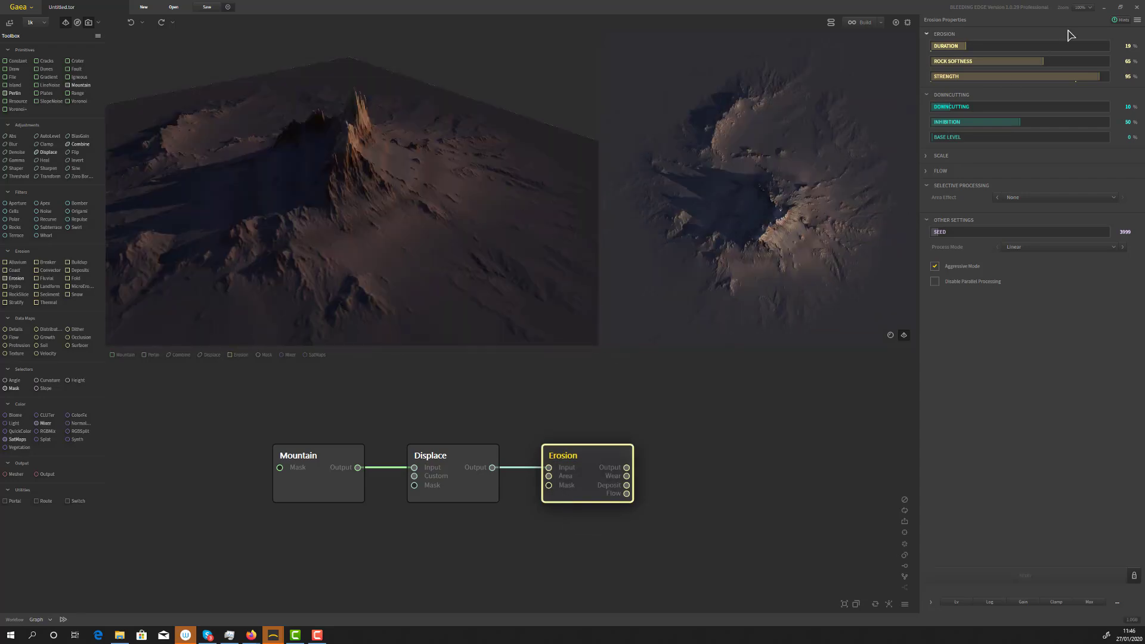
click(941, 47)
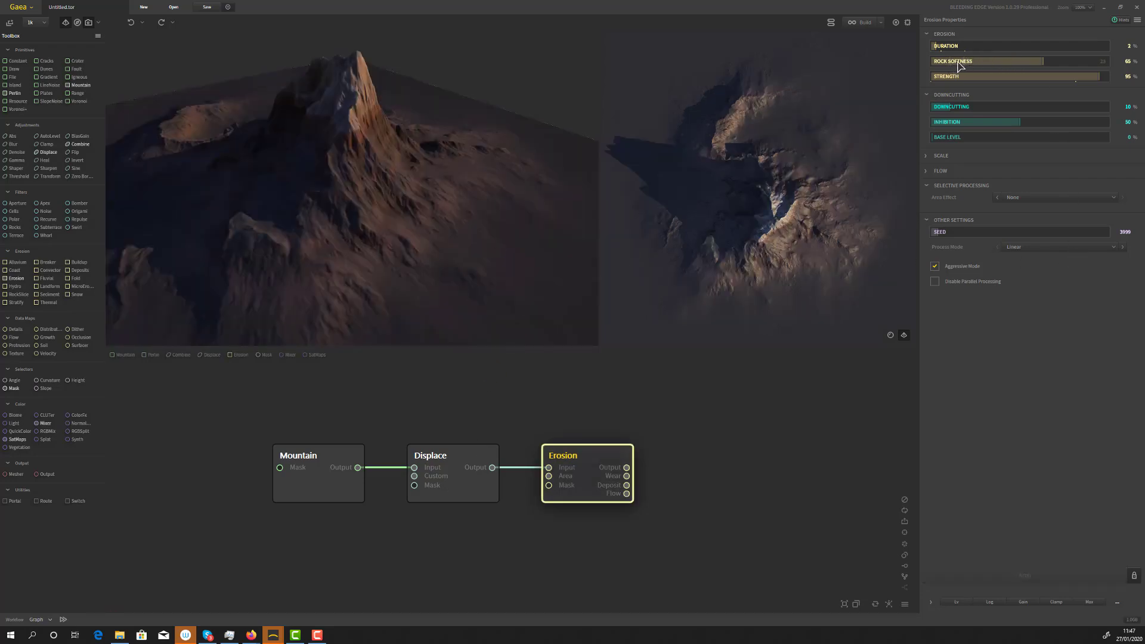
click(958, 62)
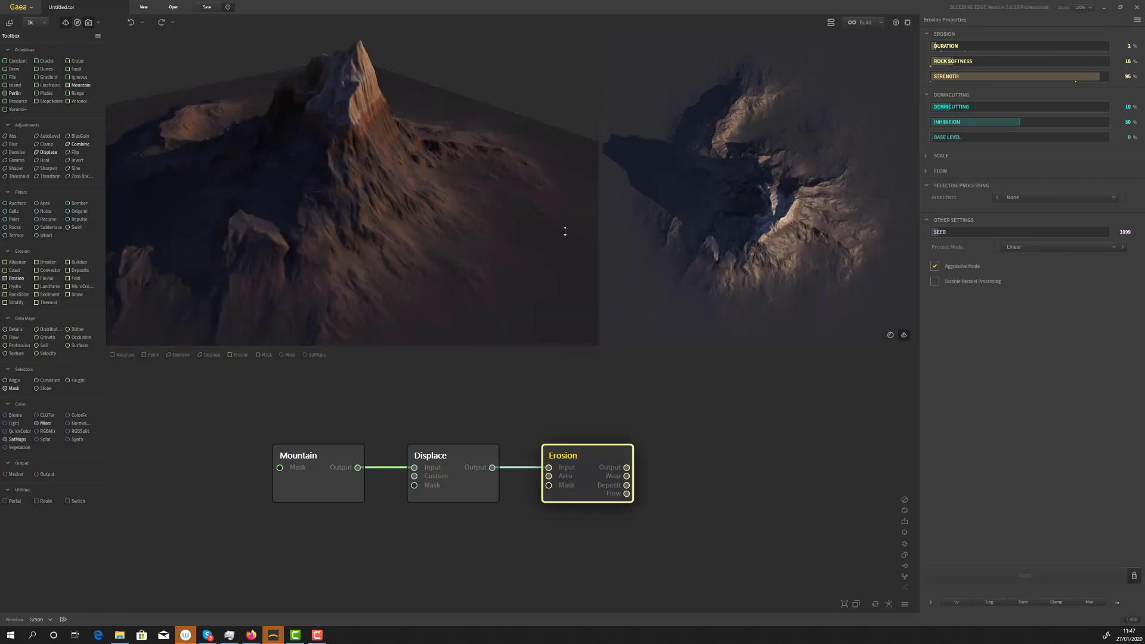
click(1071, 62)
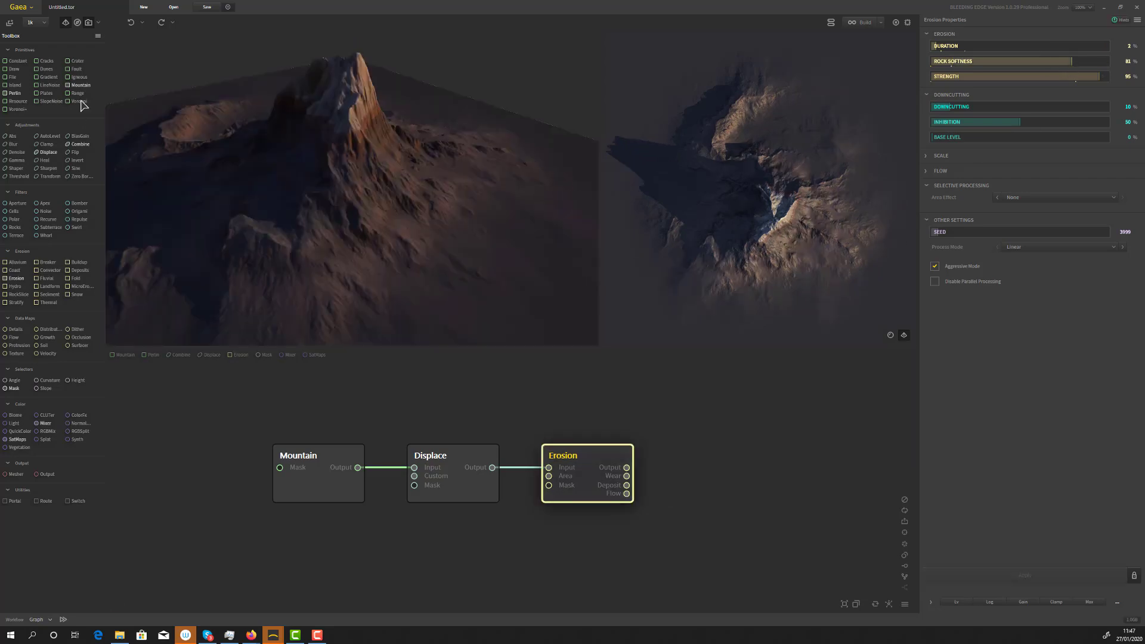
Raise the preview resolution to 2k and set the Erosion node's rock softness to 9%
click(34, 22)
click(33, 51)
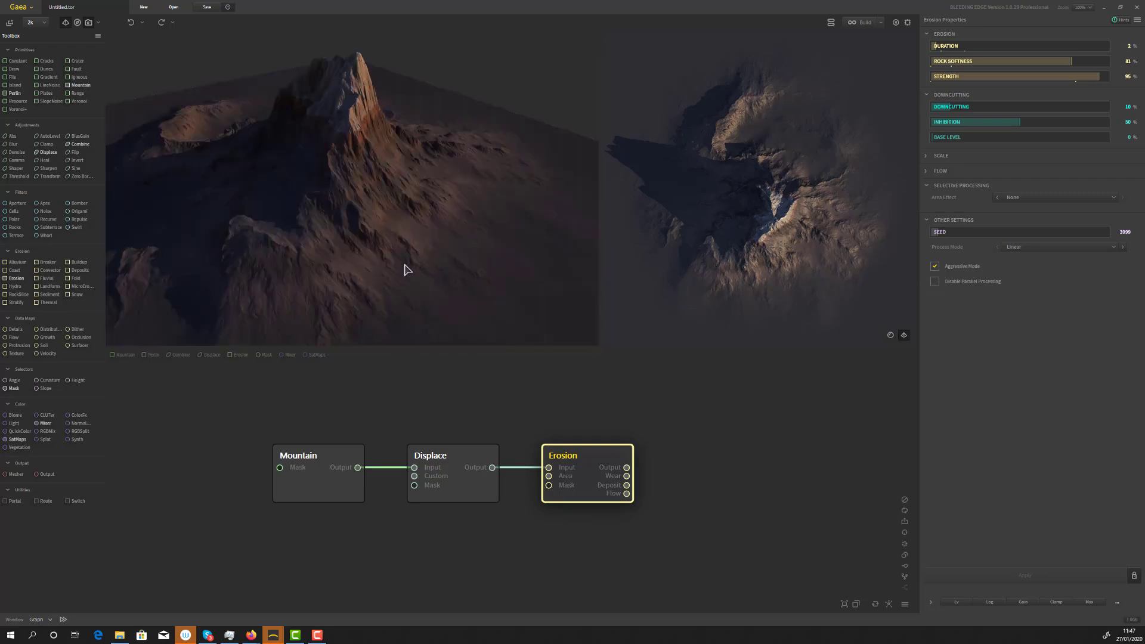
click(939, 62)
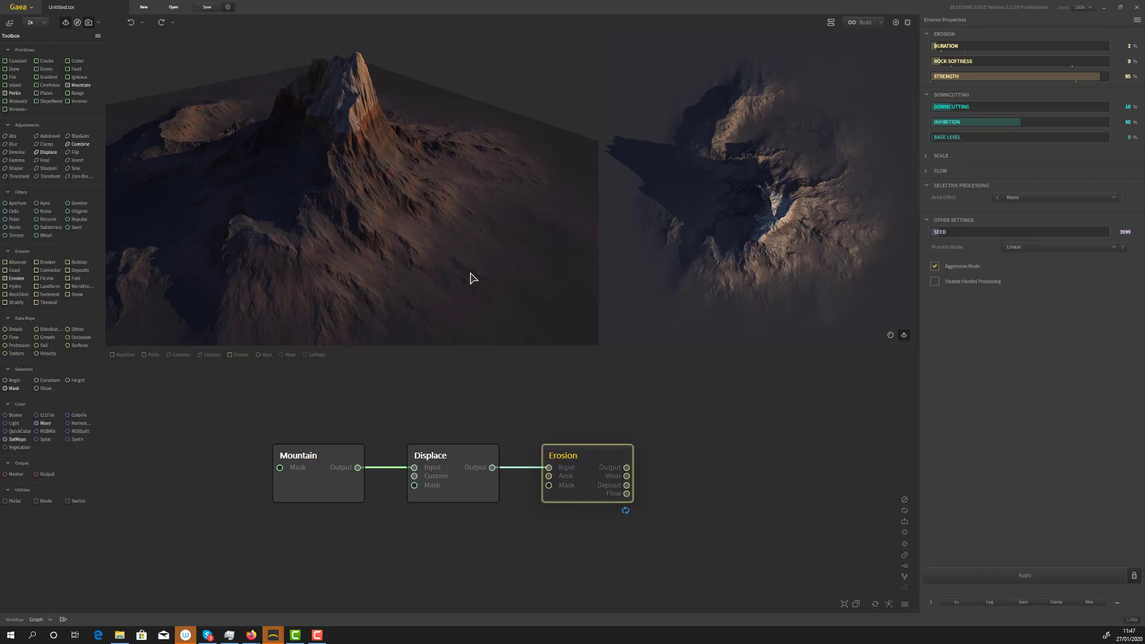
click(579, 462)
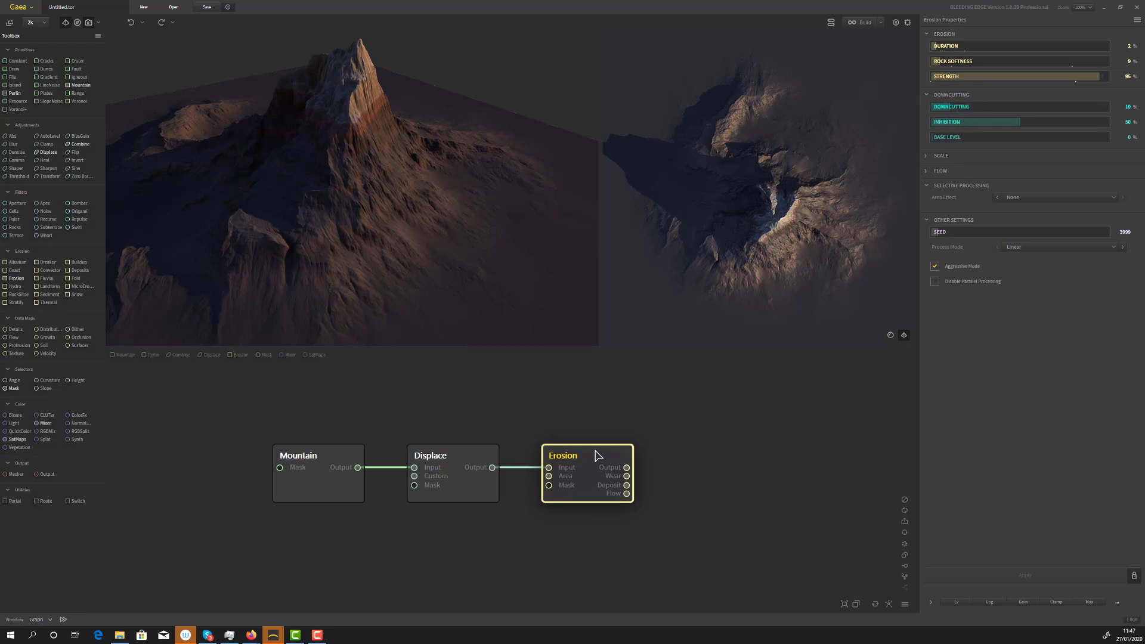
Expand the Erosion node's scale settings and reduce the feature scale to 304
click(926, 156)
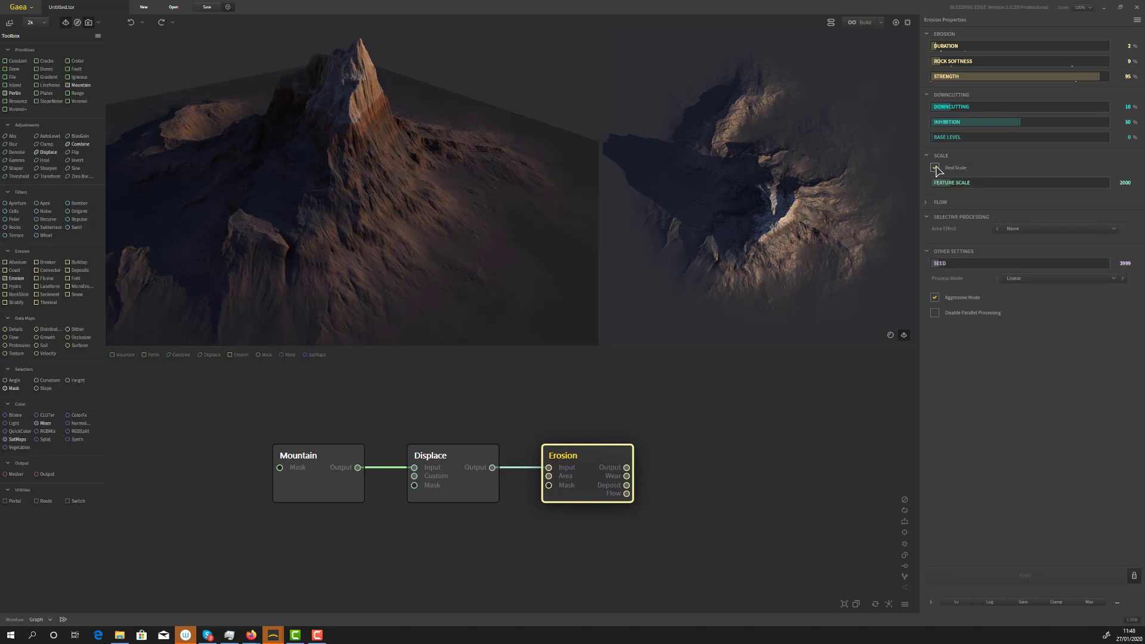
click(976, 185)
click(936, 183)
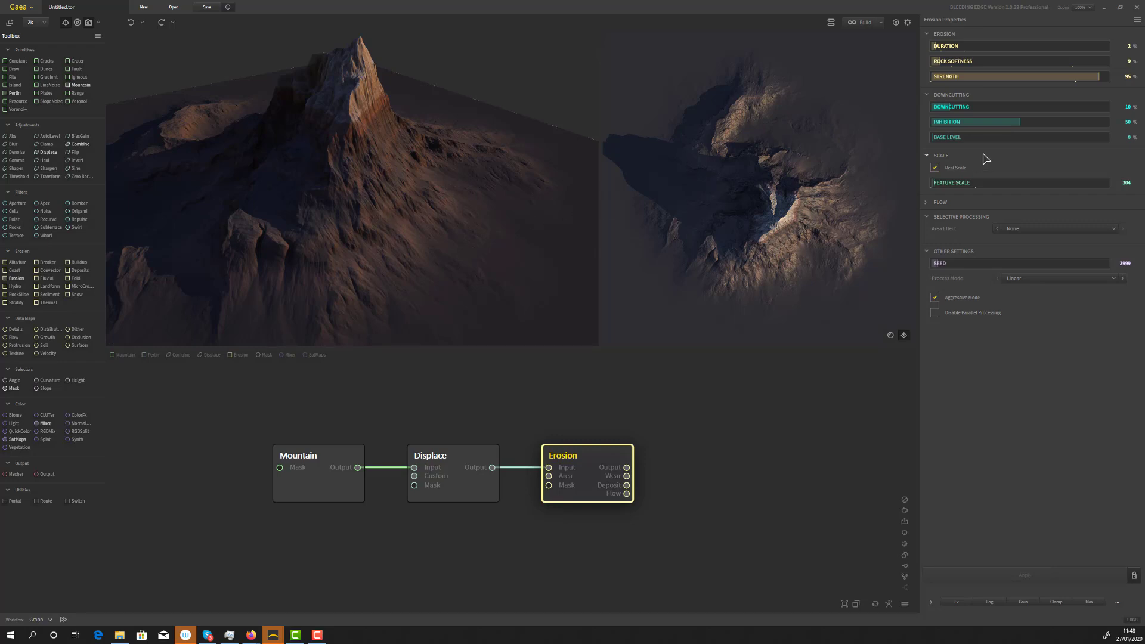
Expand the Erosion flow settings, enable Rivers, and set the flow volume to 33% and the river depth to 9%
click(926, 201)
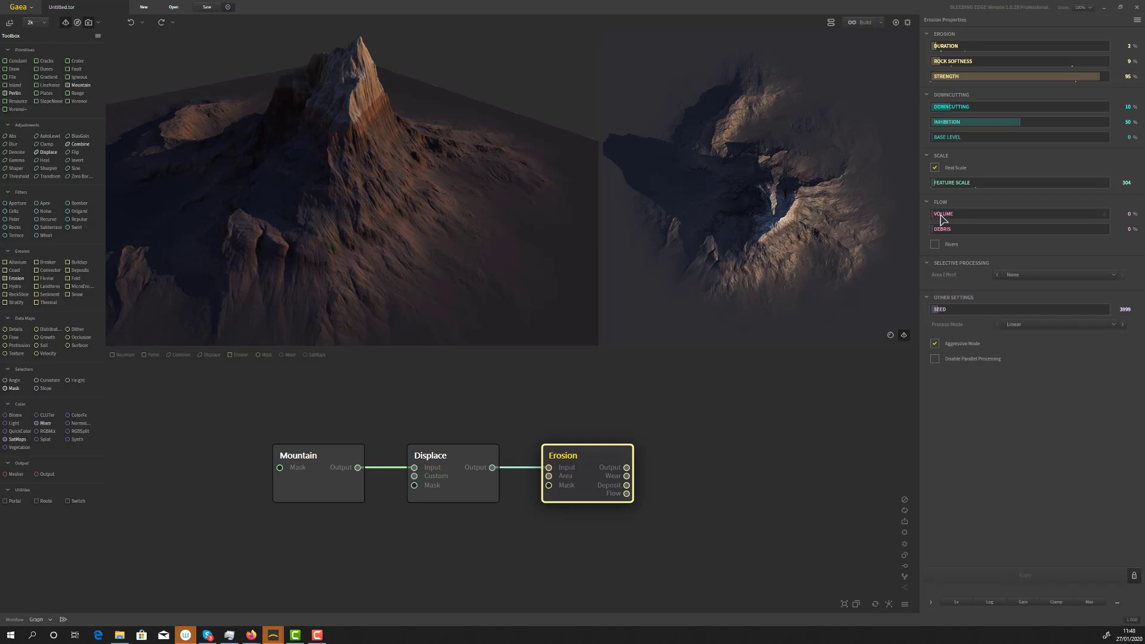
click(935, 245)
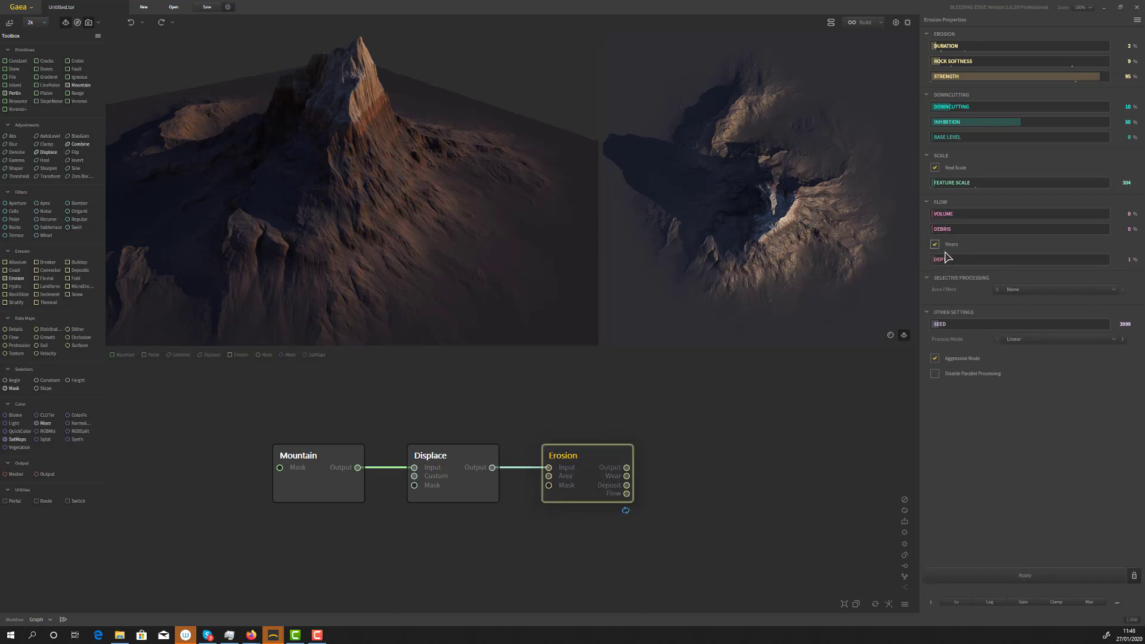
click(945, 214)
click(958, 214)
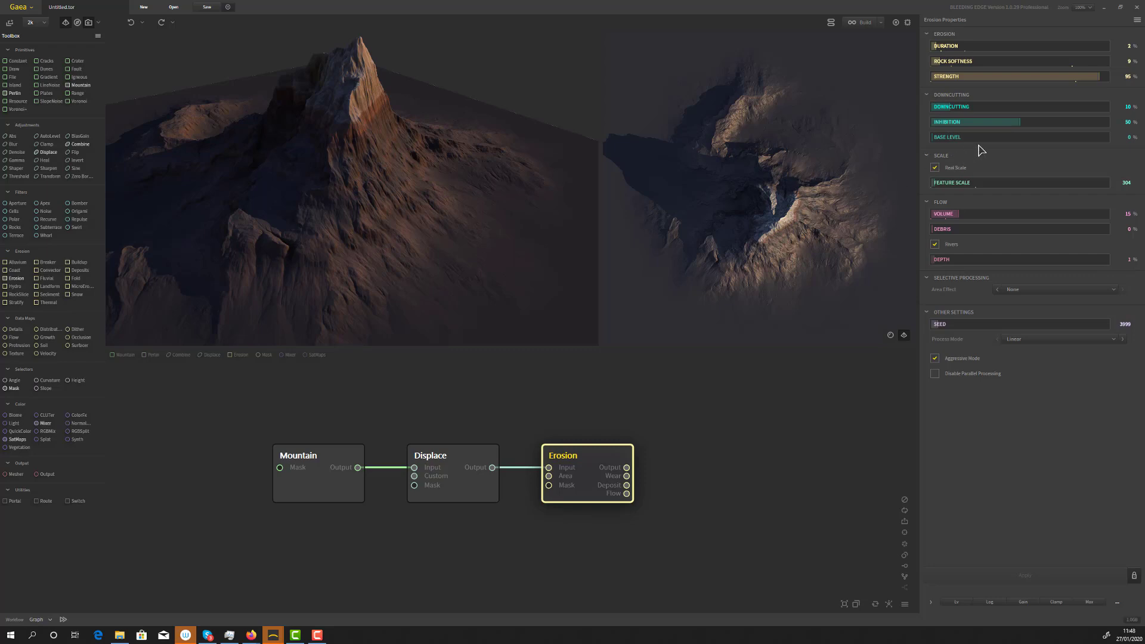
click(989, 214)
click(947, 259)
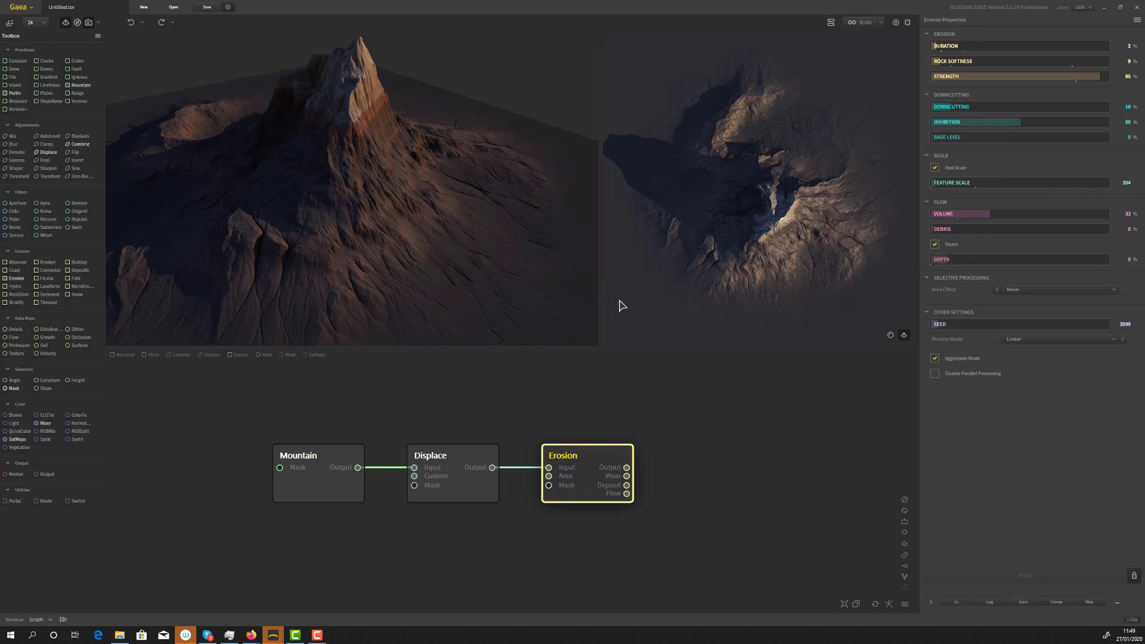
Set the Erosion feature scale to 3154, debris to 56%, duration to 8% and river depth to 5%, and inspect the eroded mountain
click(960, 185)
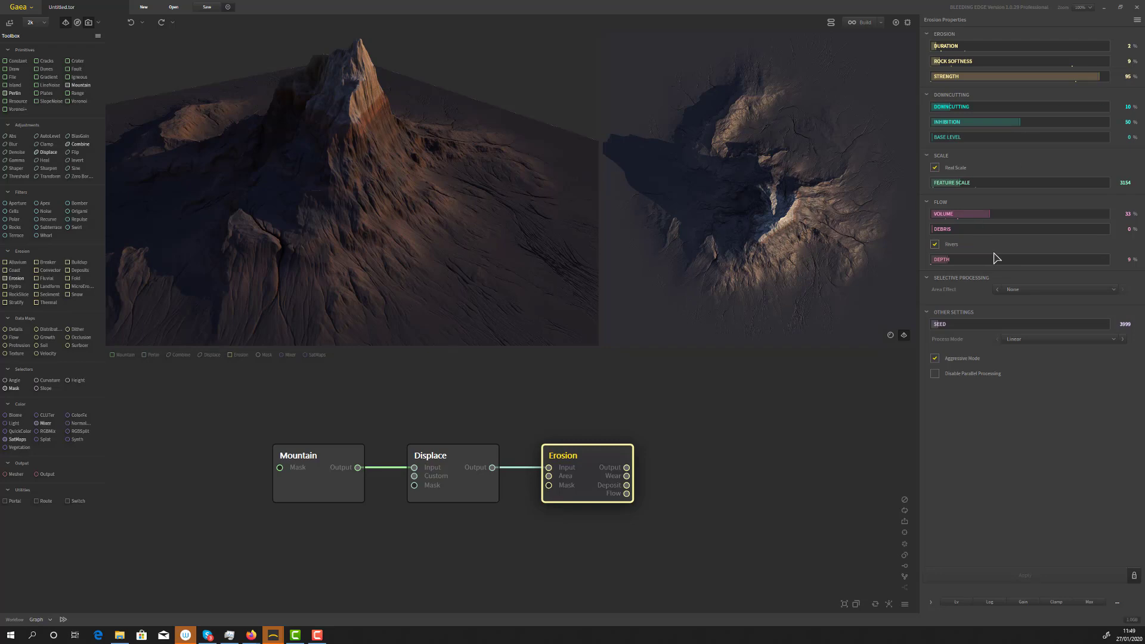
click(978, 229)
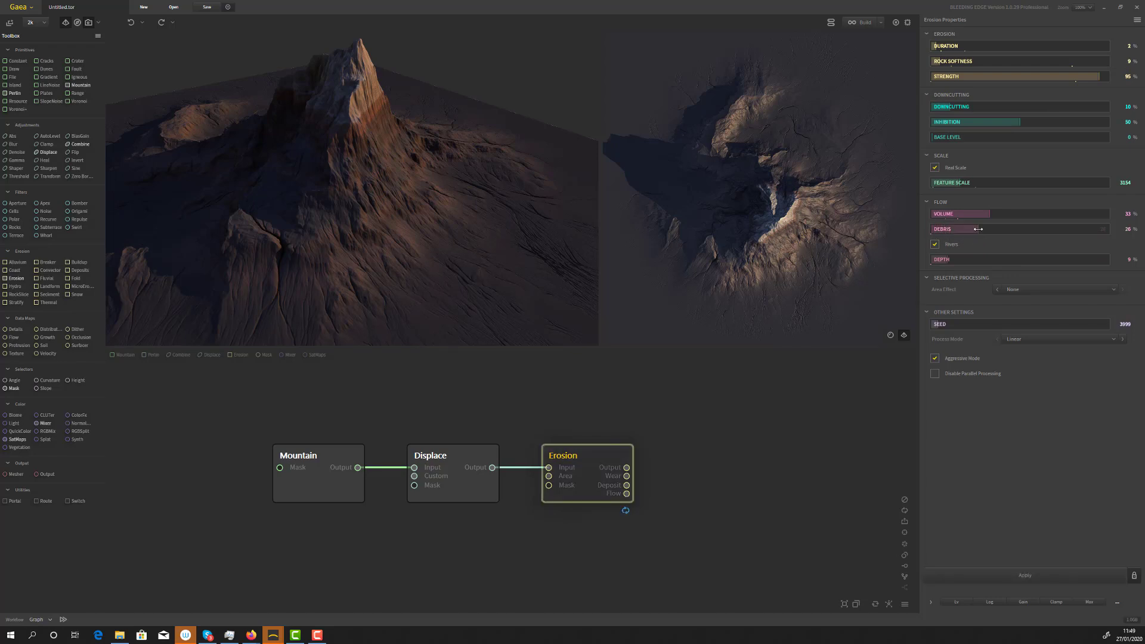
click(1030, 229)
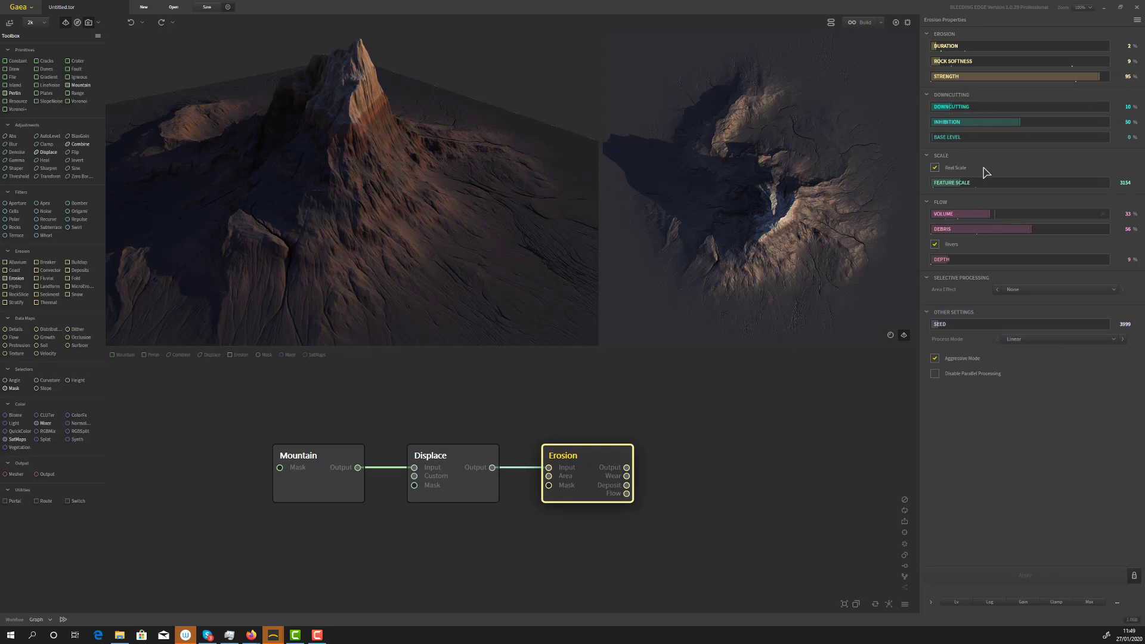
click(947, 47)
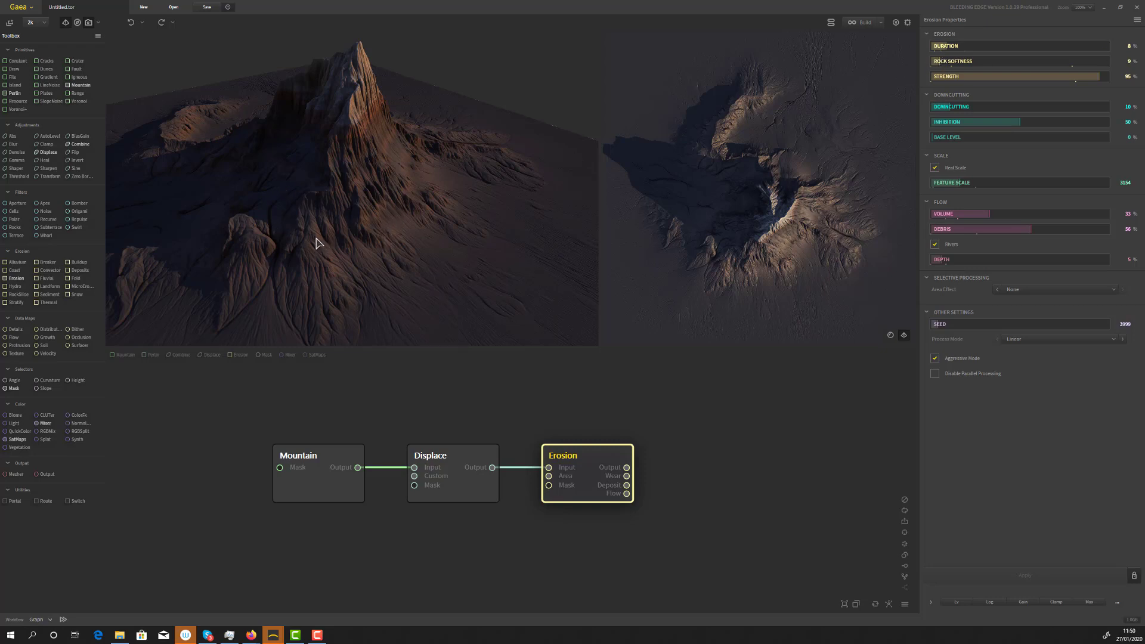
drag(299, 274, 225, 304)
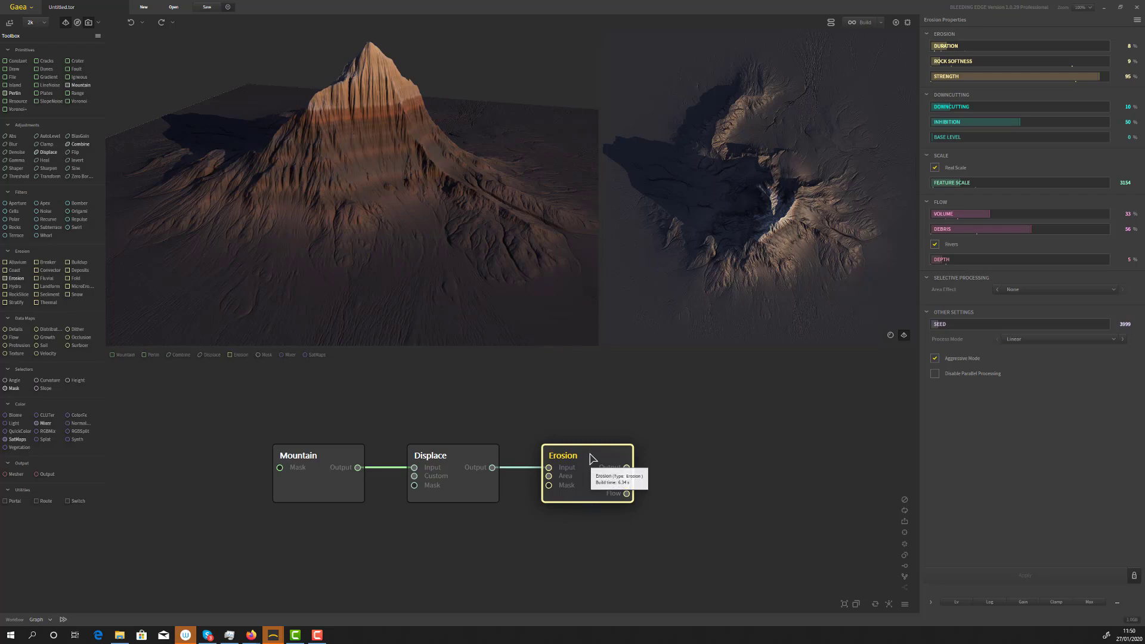
Move the Erosion node up, add a Terrace node beneath it, and connect the Displace output to the Terrace input
drag(589, 462, 600, 402)
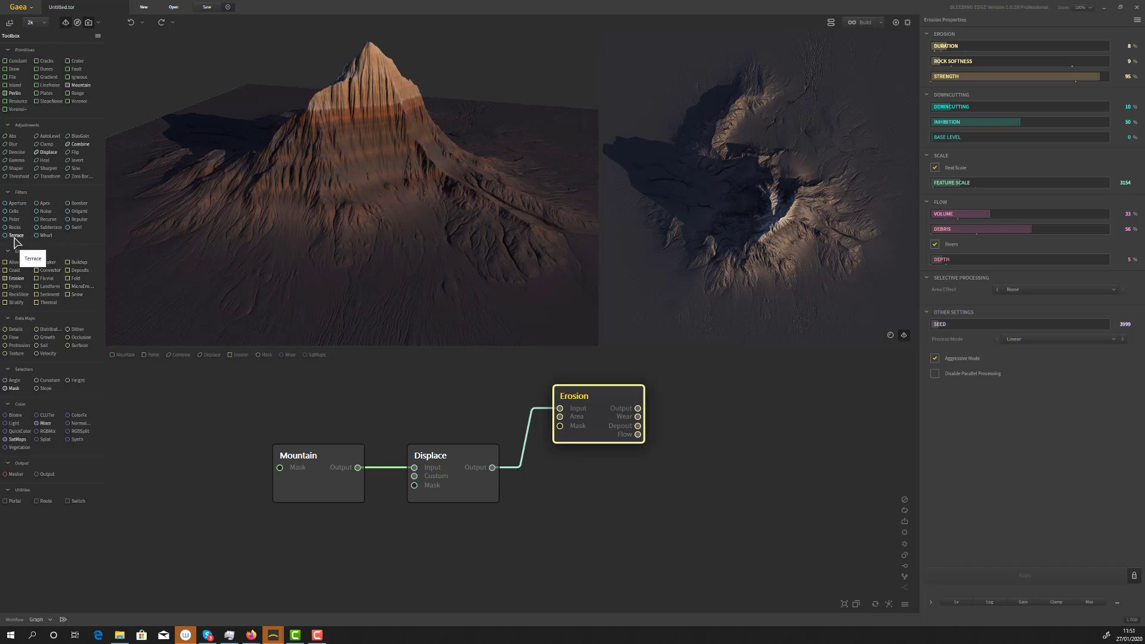
click(594, 523)
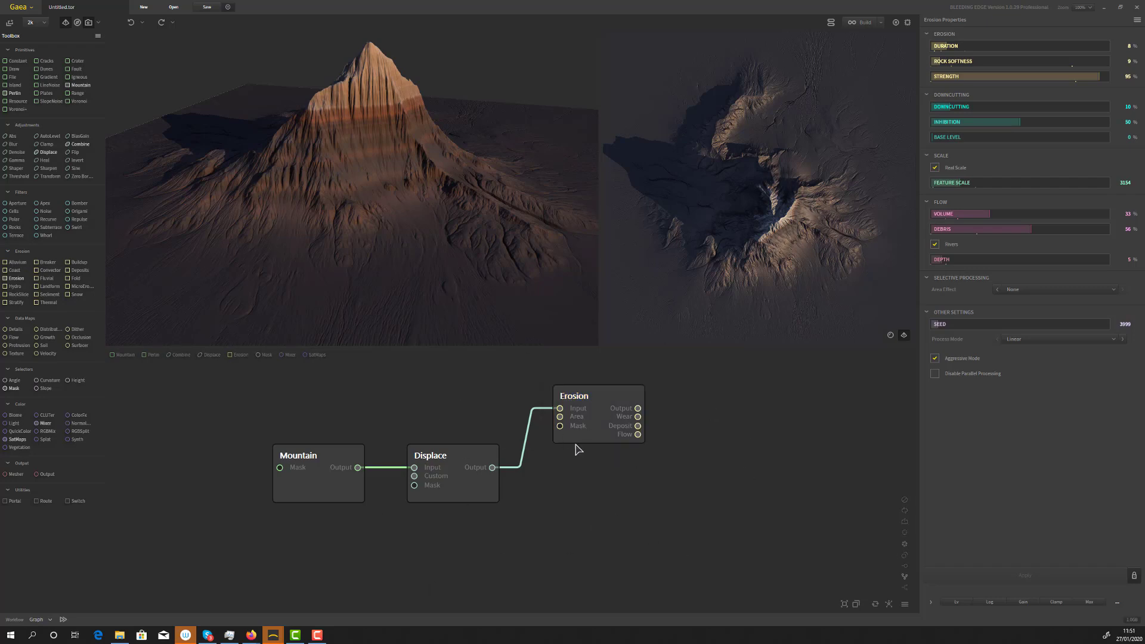
right_click(571, 507)
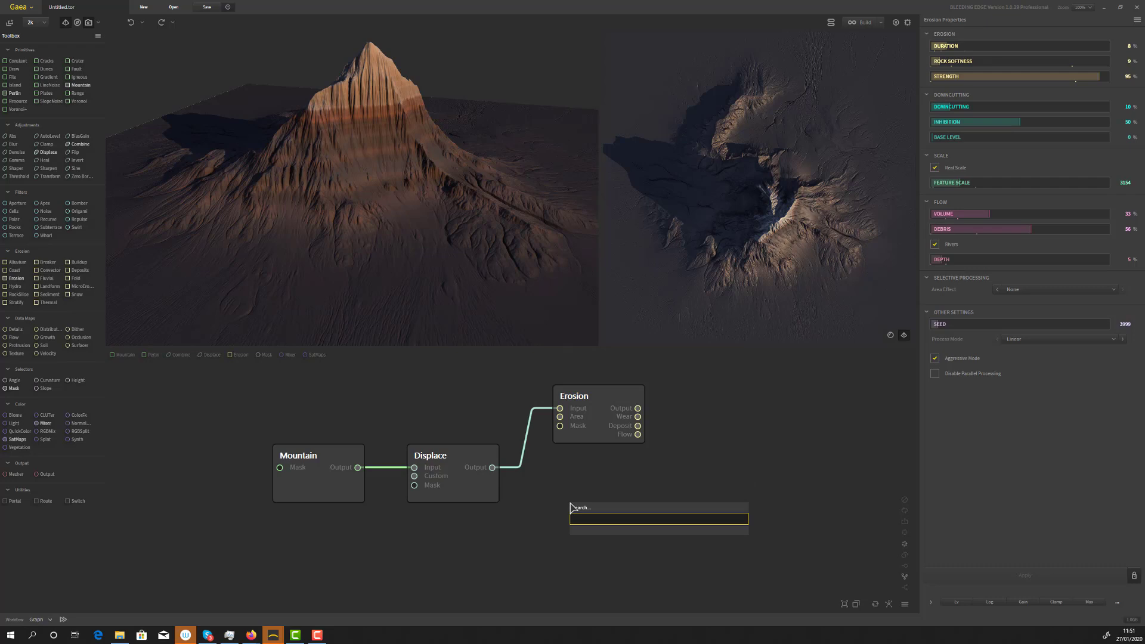
text(terr)
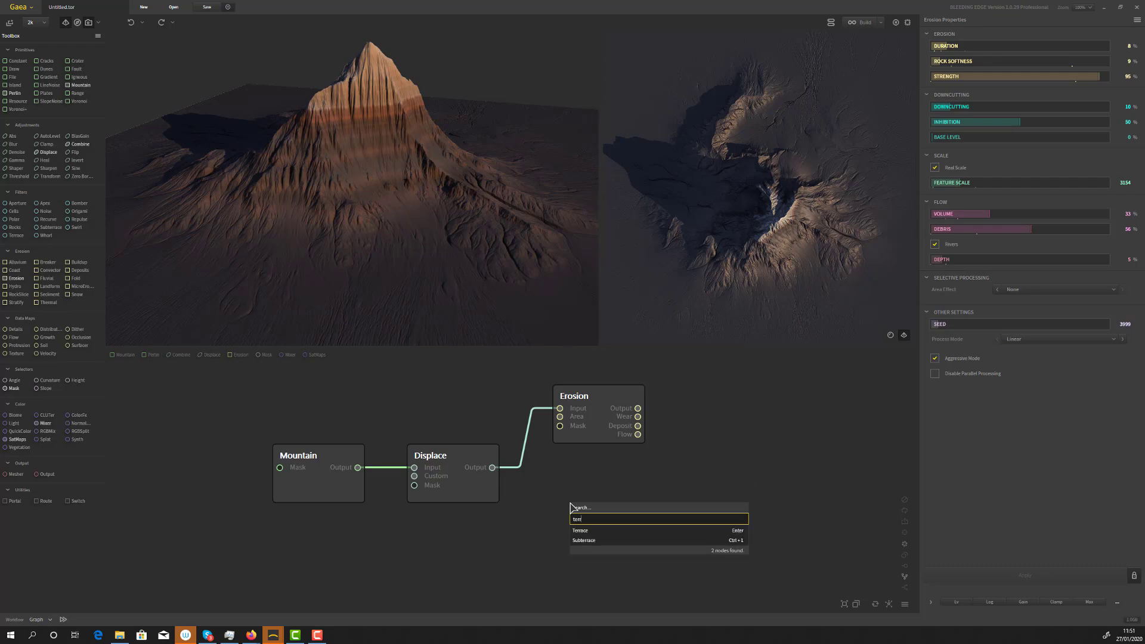
click(594, 536)
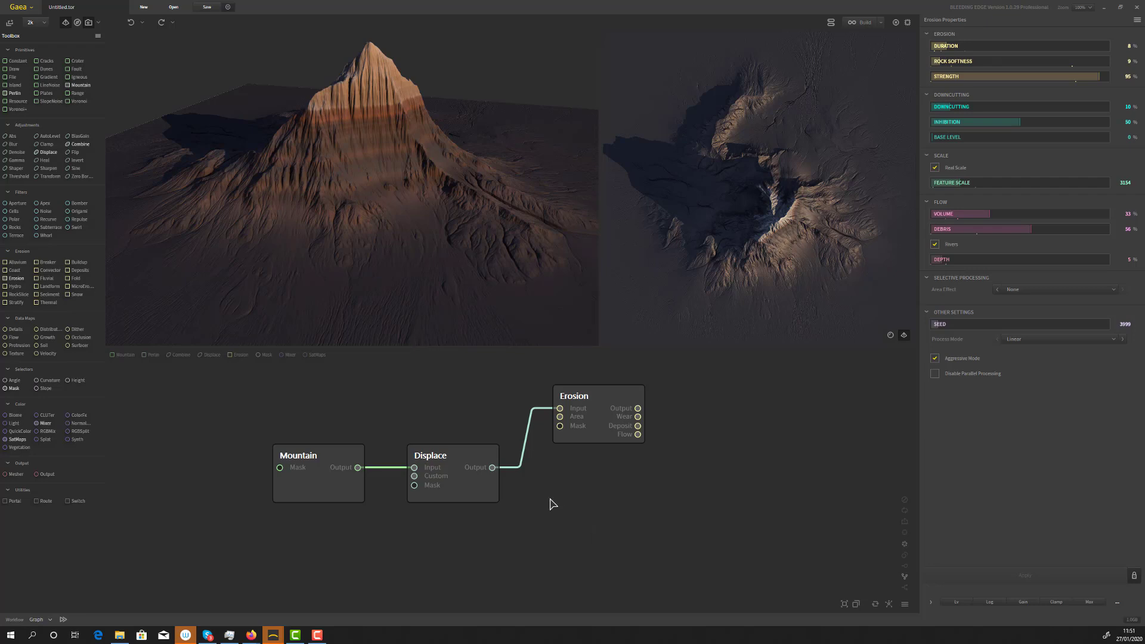
drag(644, 545, 598, 516)
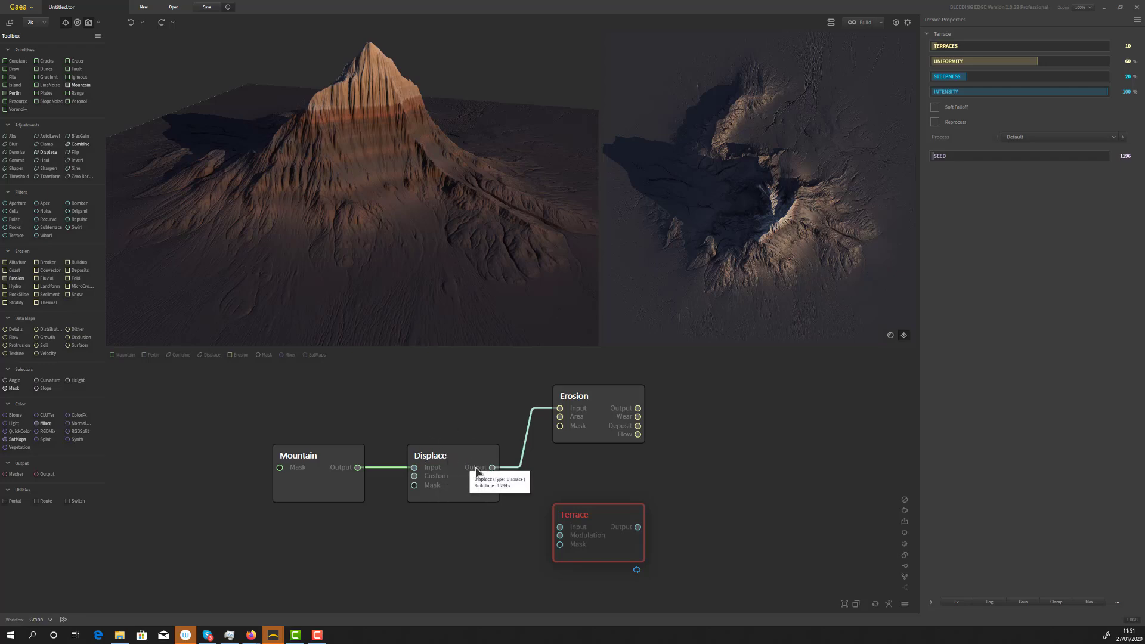
drag(492, 467, 560, 528)
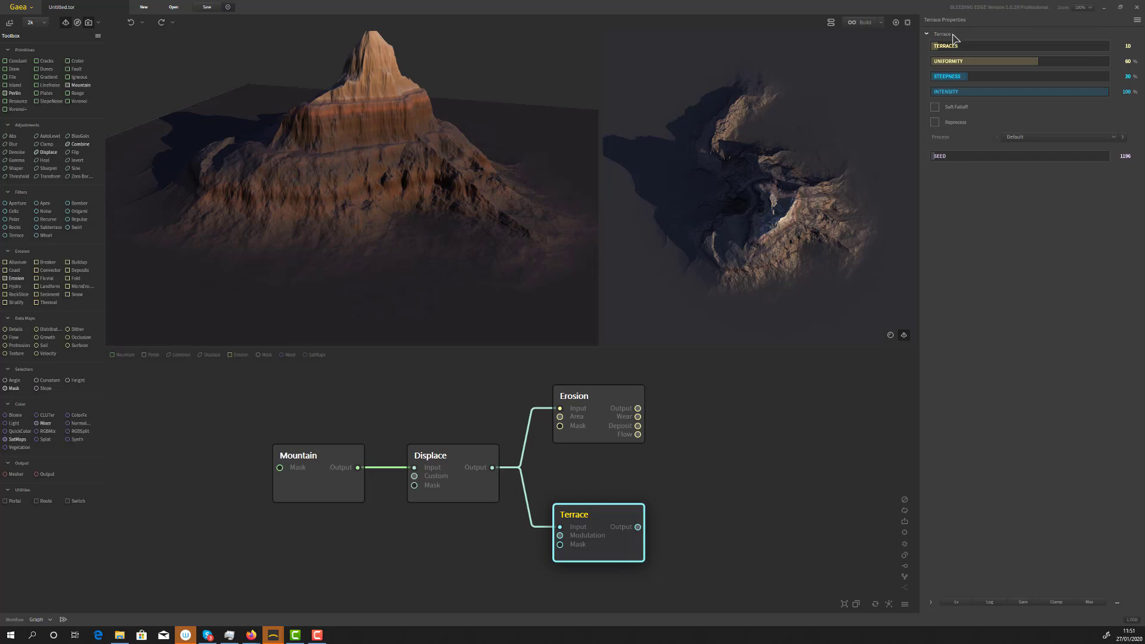
Set the Terrace node's number of terraces to 49 and compare its terrain with the Erosion node's
drag(949, 47, 966, 46)
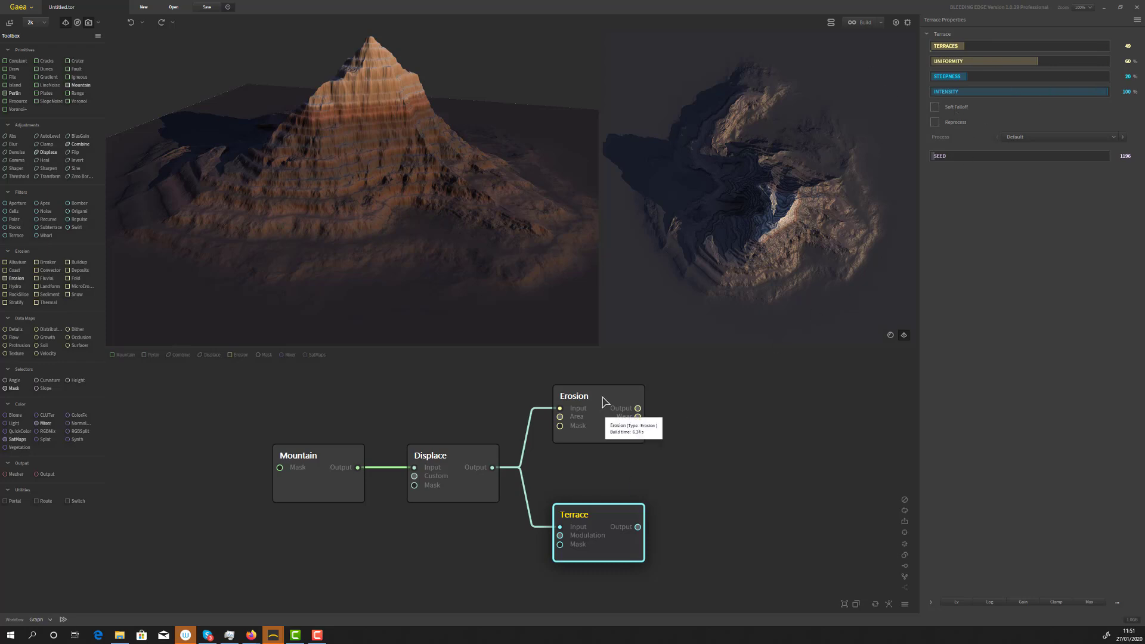
click(626, 397)
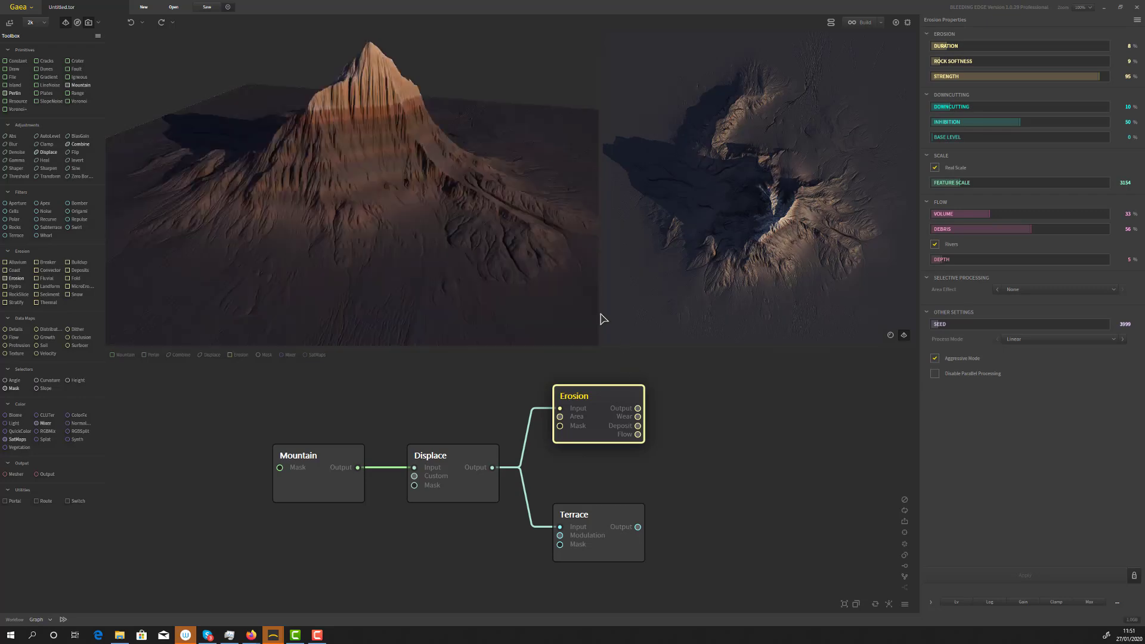
click(606, 512)
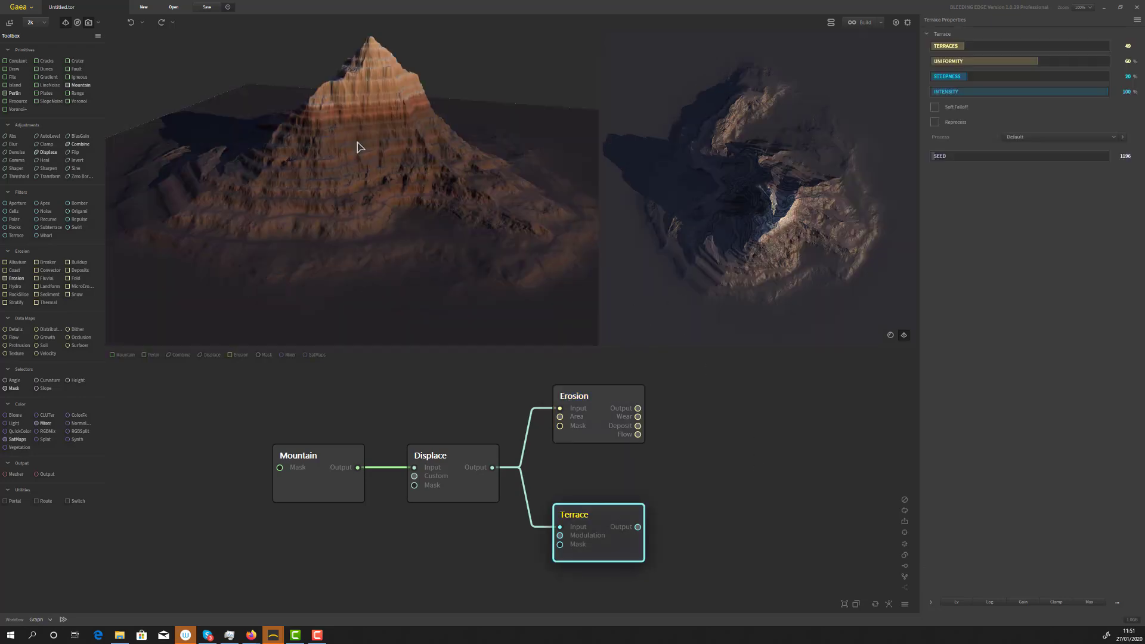
Add a Combine node after Erosion and Terrace, feeding the Erosion output into Input and the Terrace output into Input2
mouse_move(618, 511)
mouse_down()
mouse_move(539, 317)
mouse_move(577, 518)
mouse_move(618, 511)
mouse_up()
click(745, 439)
key(Tab)
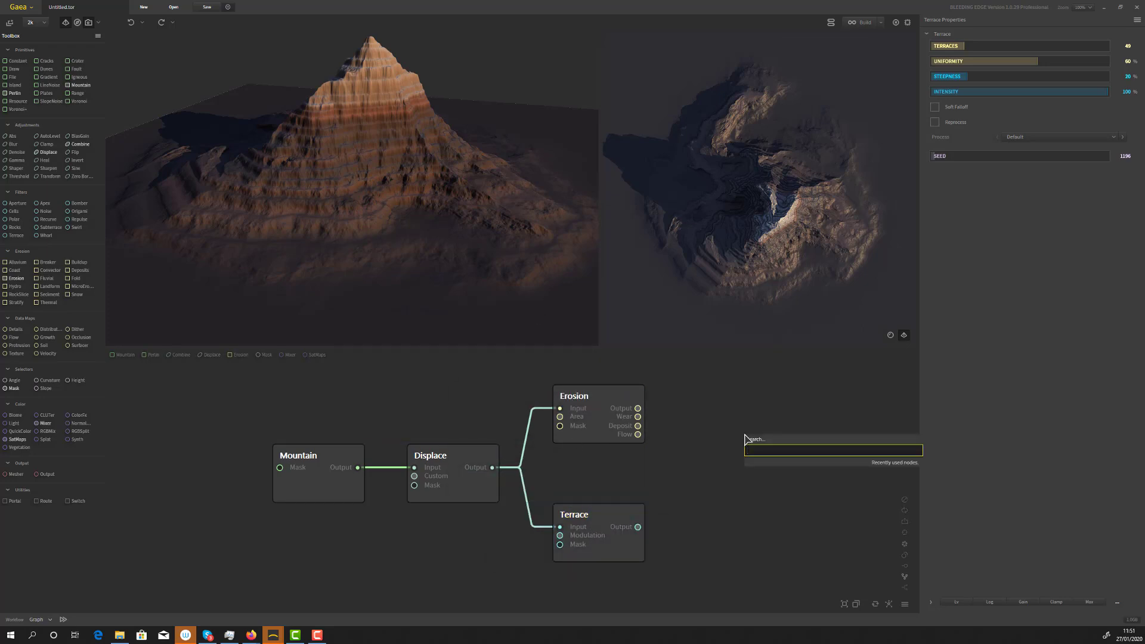
text(combi)
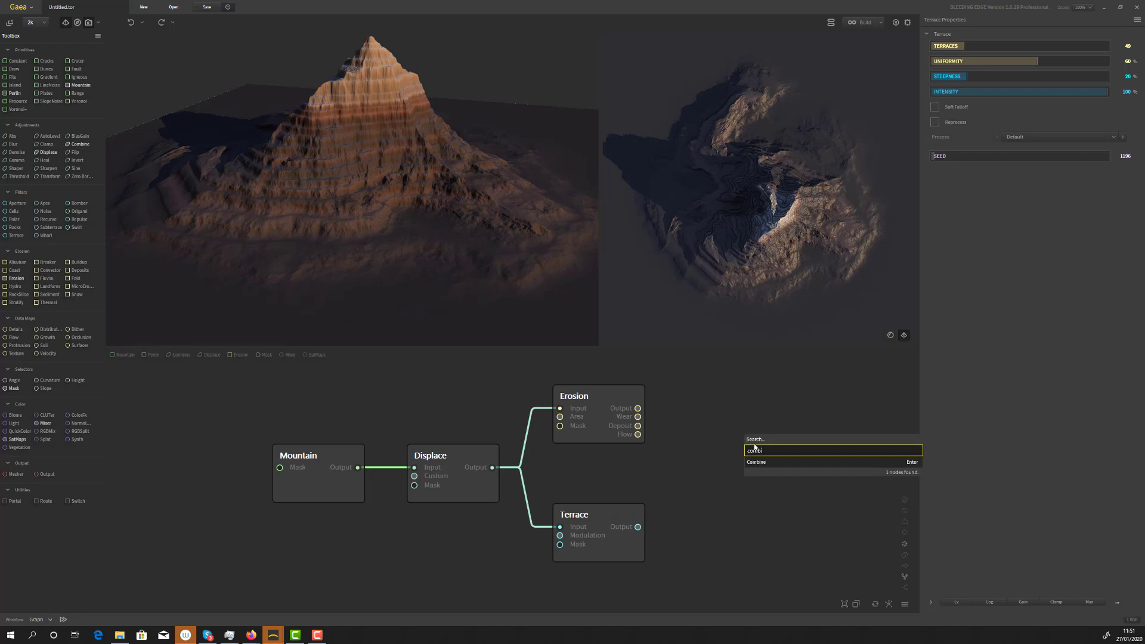
click(768, 462)
drag(808, 474, 741, 459)
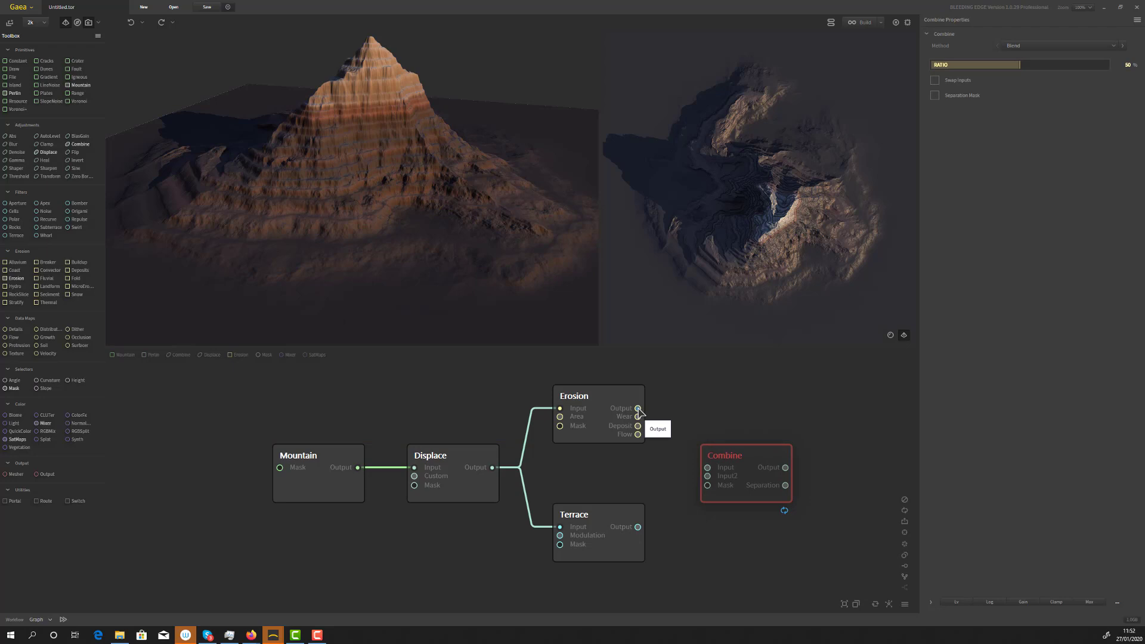
drag(638, 409, 715, 471)
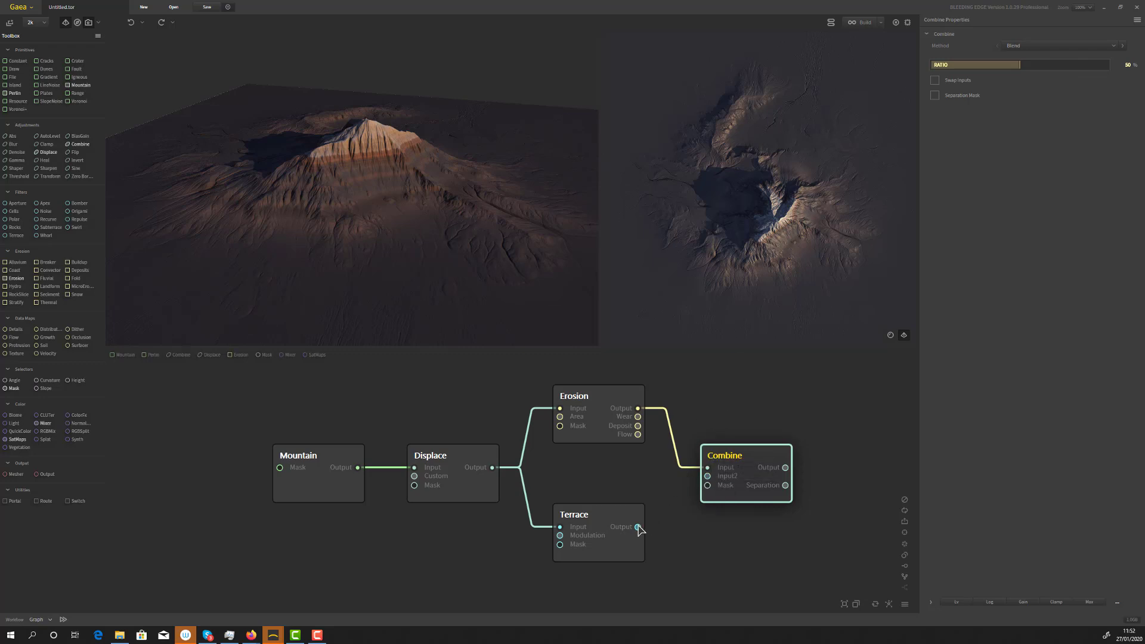
drag(637, 527, 707, 476)
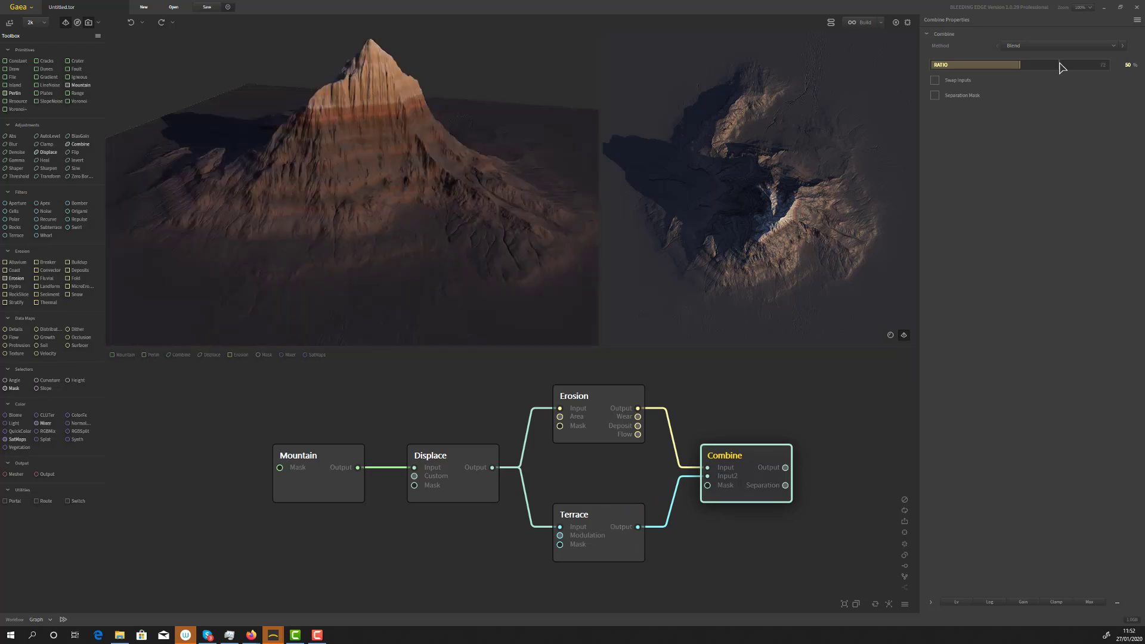
Try Combine ratios of 15% and 80%, and settle on a ratio of 48%
click(959, 66)
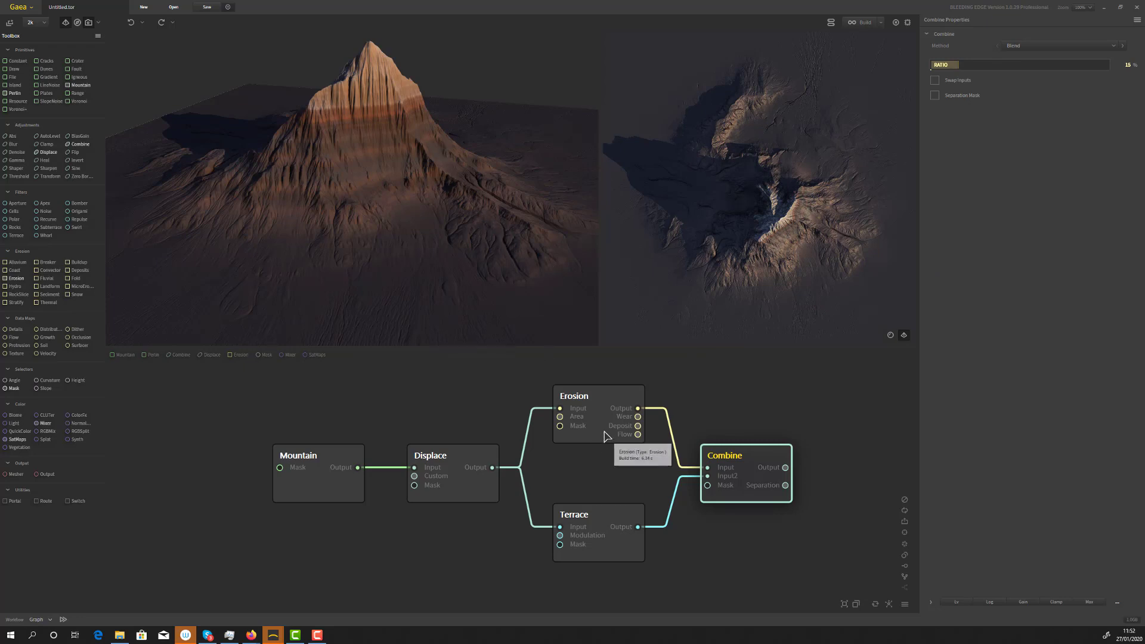
click(1071, 65)
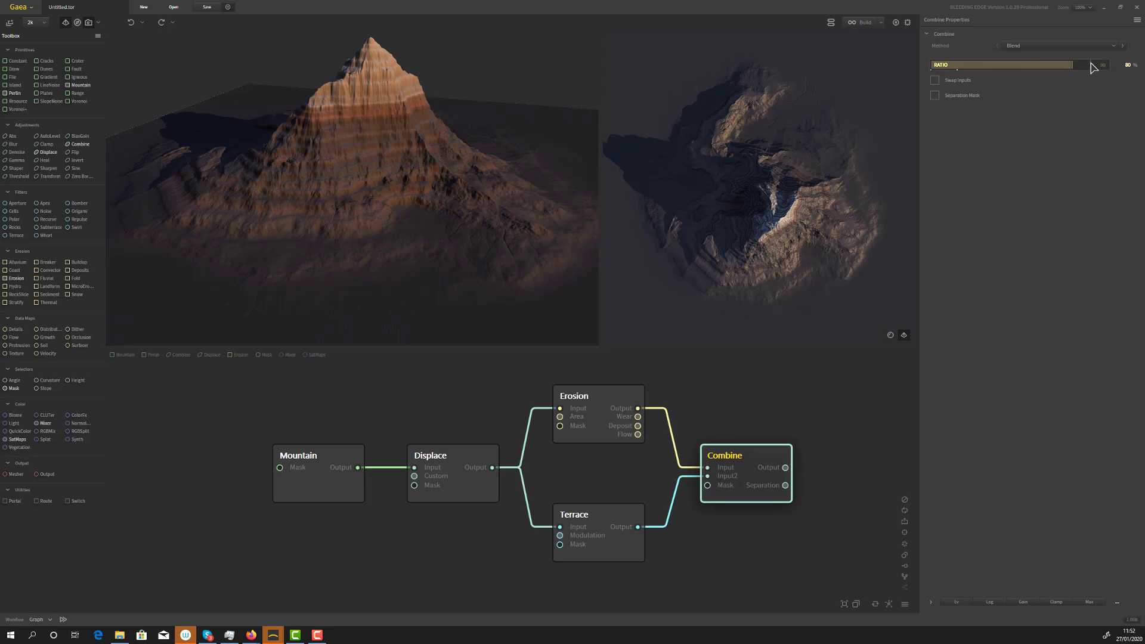
click(1016, 67)
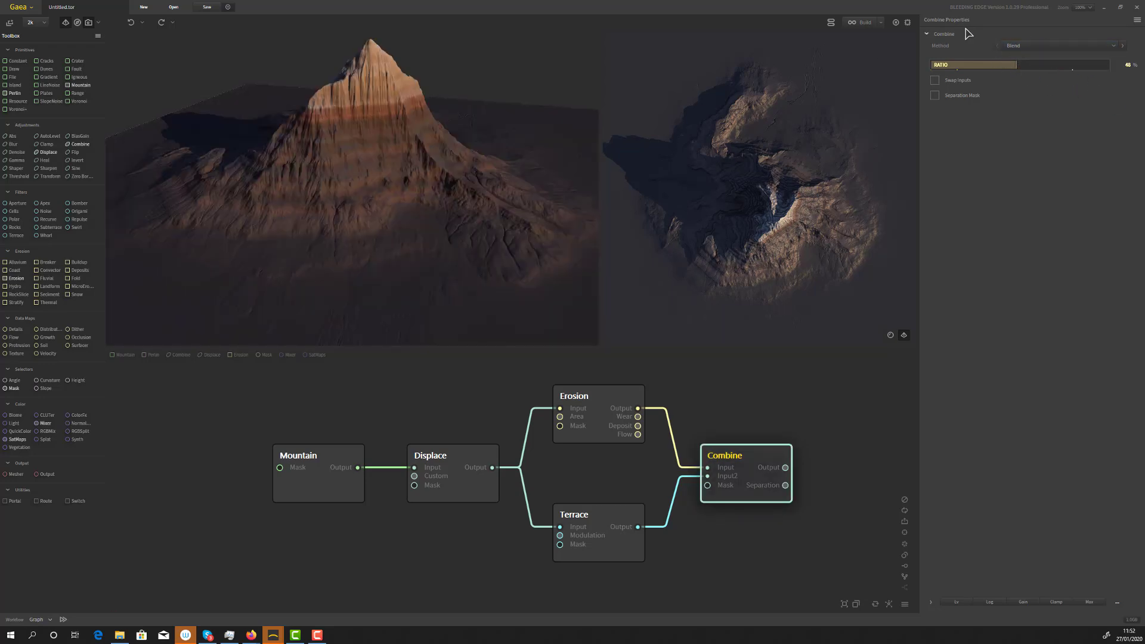
Try the Add, Screen and Multiply methods on the Combine node, and return it to Blend
click(1037, 47)
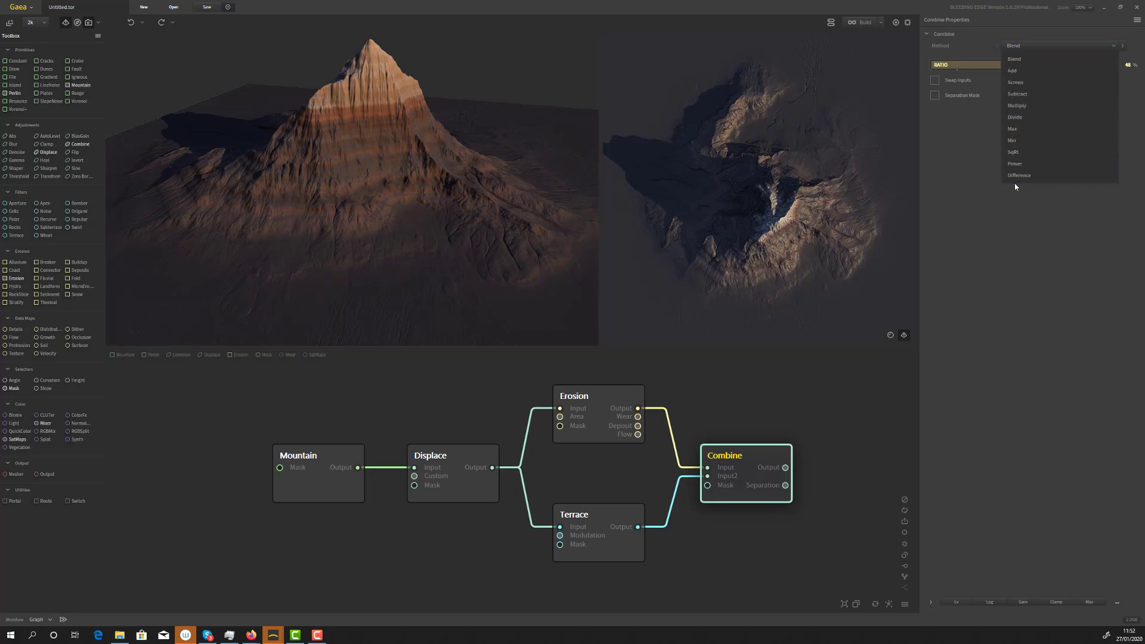
click(1031, 71)
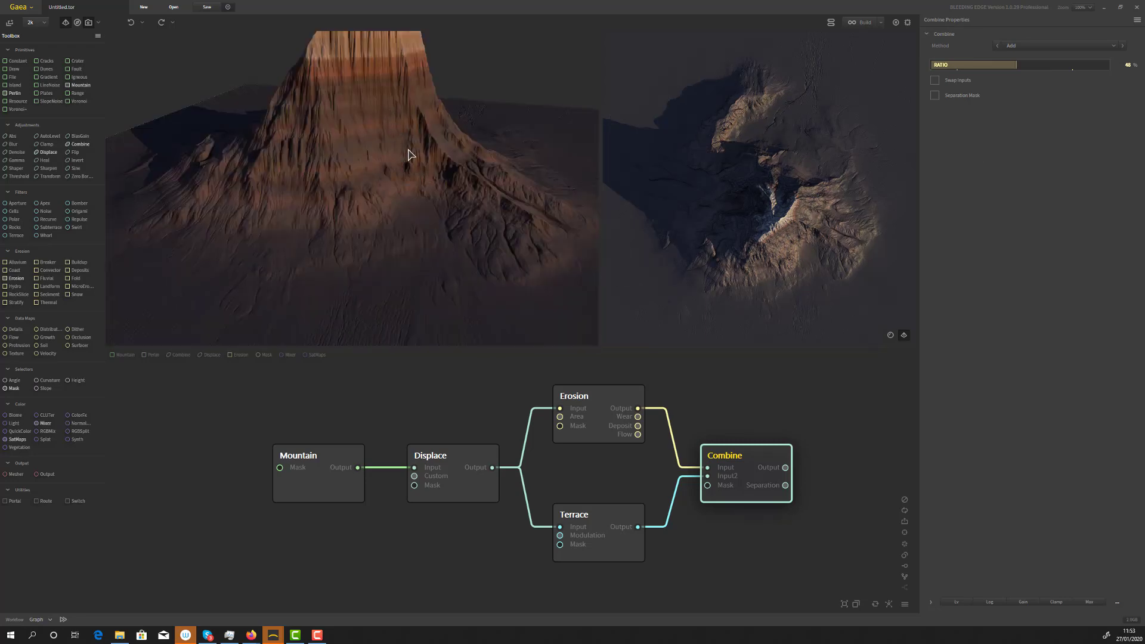
click(1036, 46)
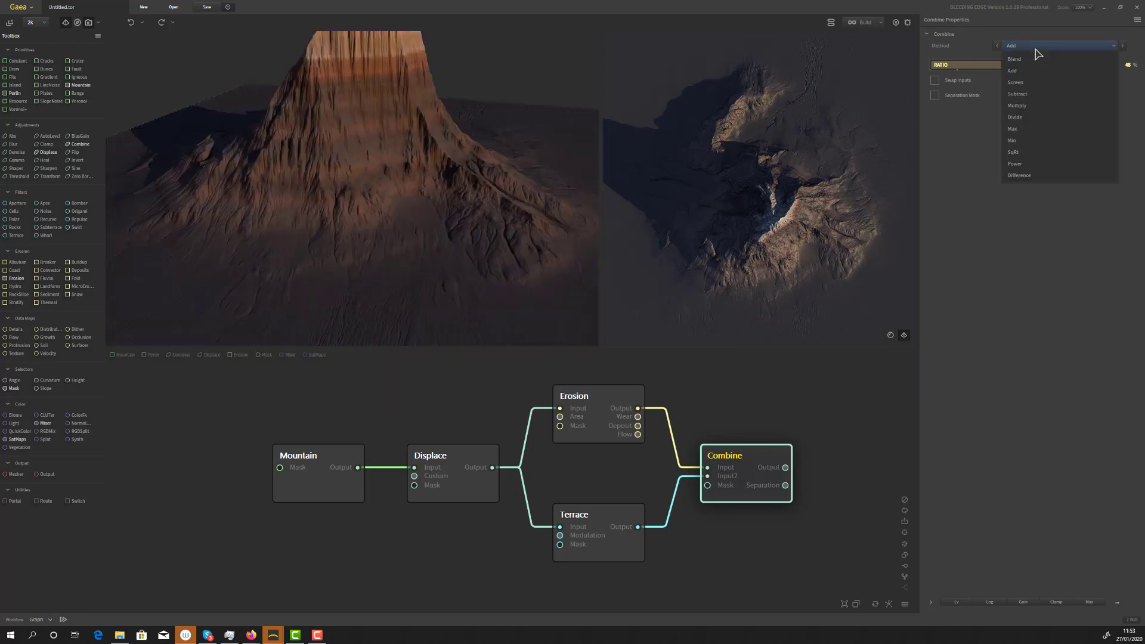
click(1031, 84)
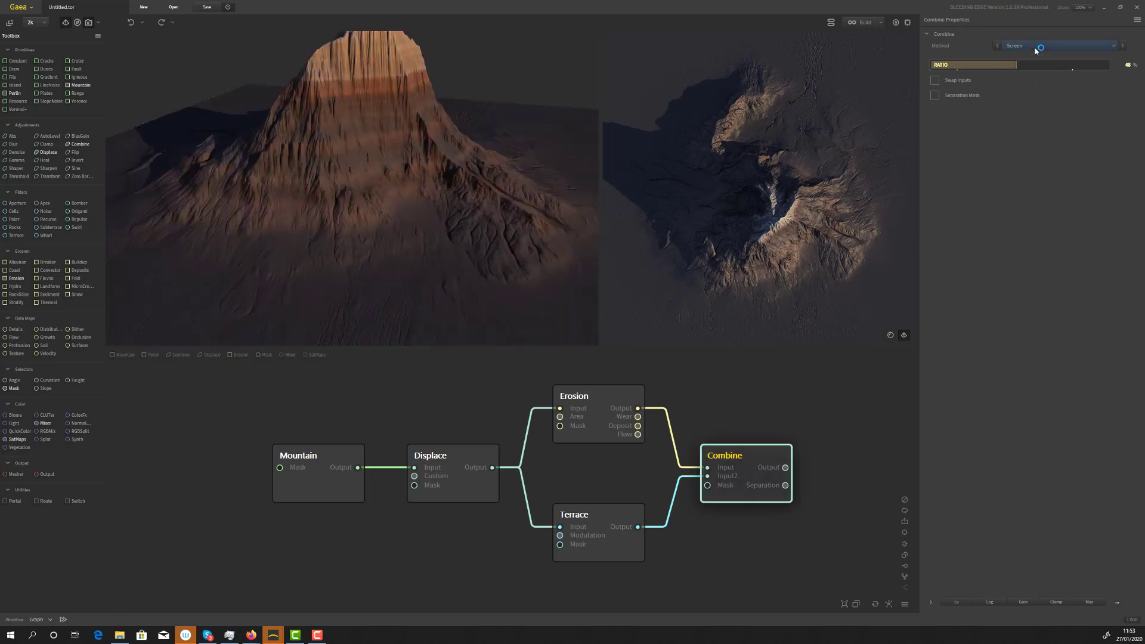
click(1036, 48)
click(1027, 106)
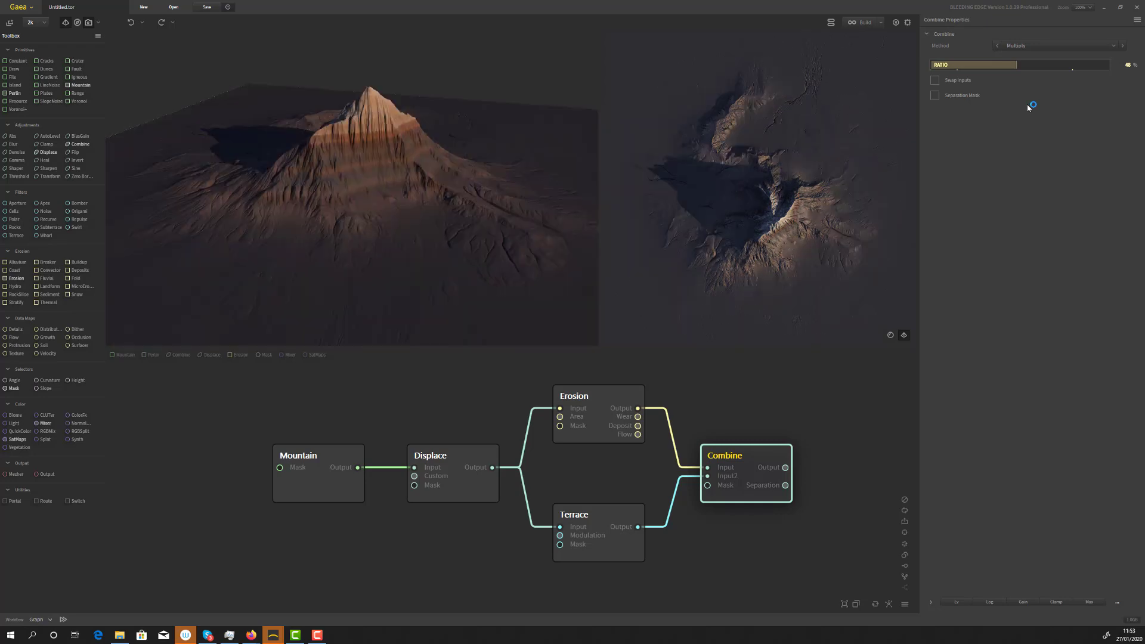
click(1023, 49)
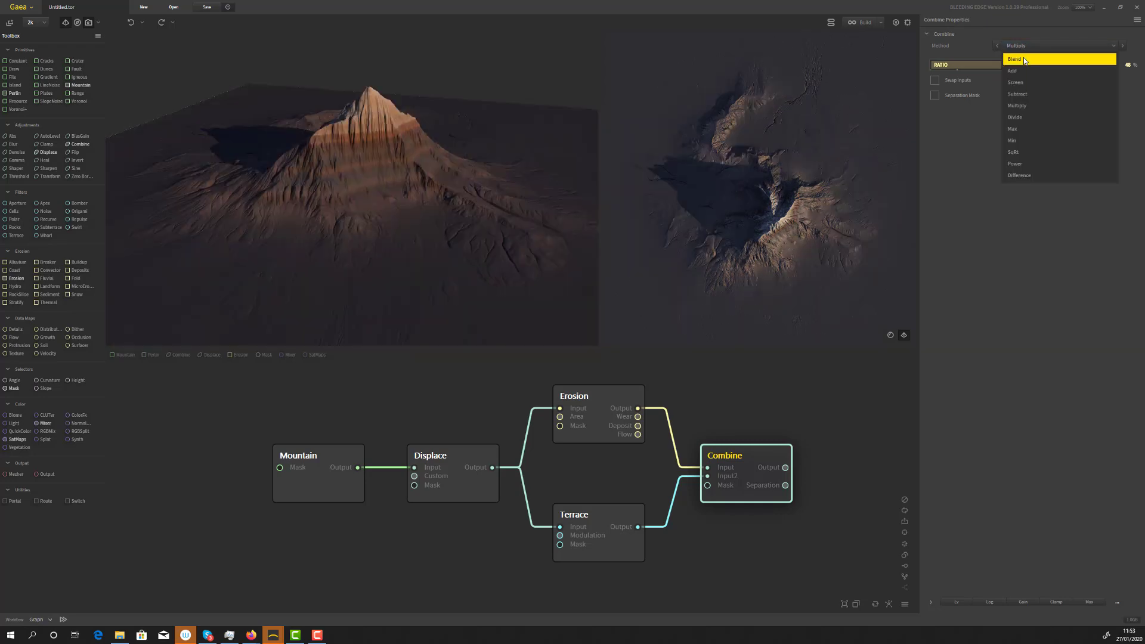
click(1023, 59)
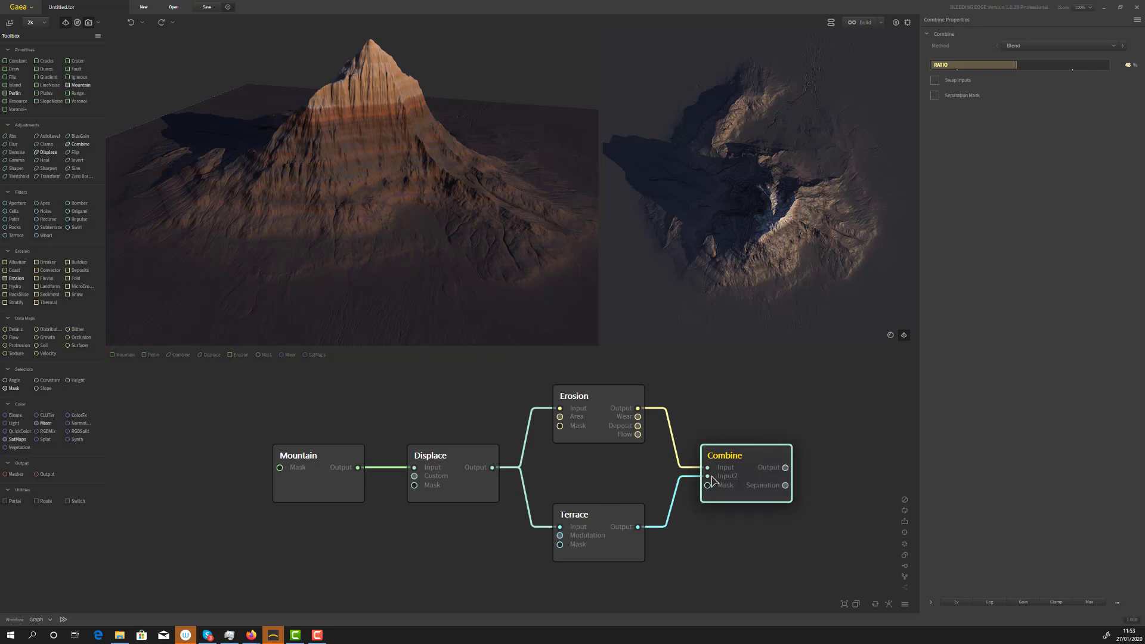
Compare the Terrace and Combine terrains, and add an AutoLevel node fed by the Combine output
click(618, 521)
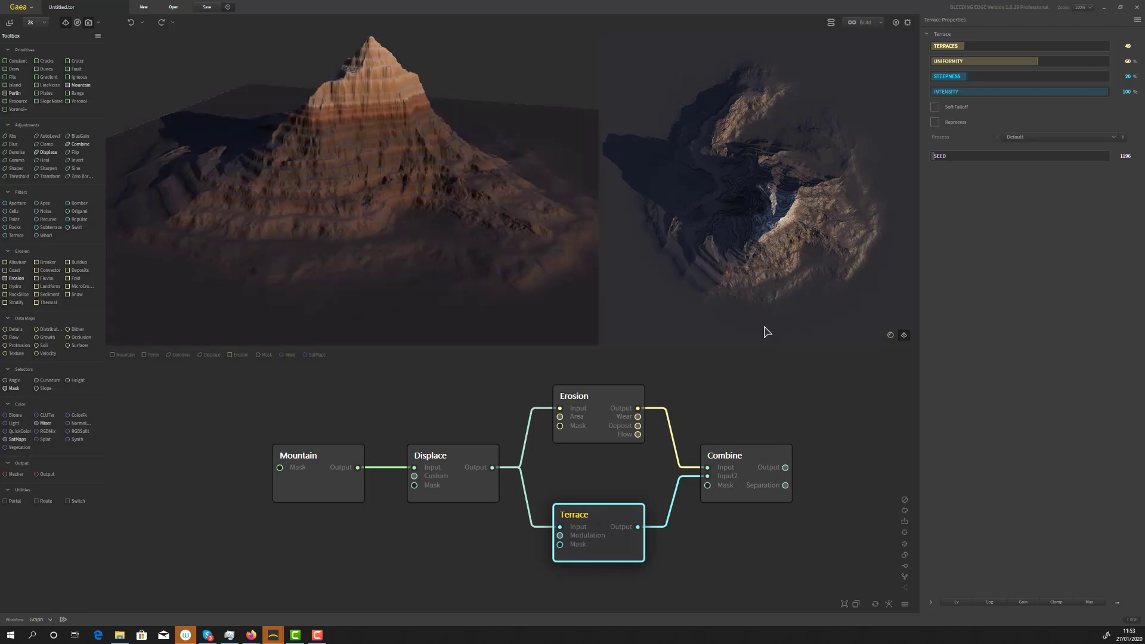
click(745, 454)
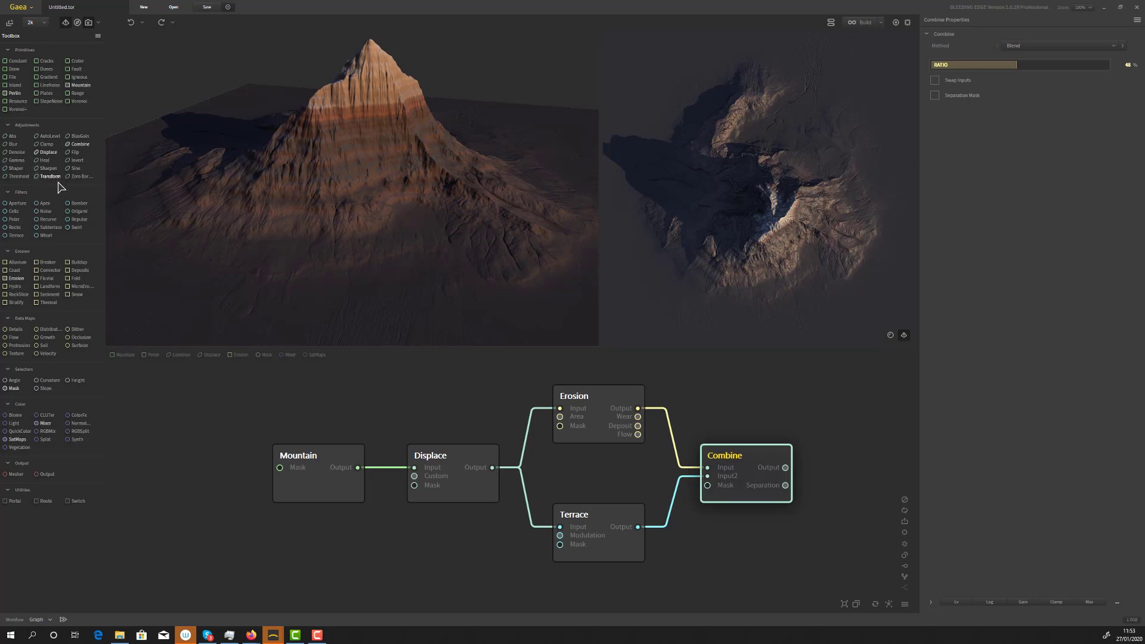
drag(49, 136, 823, 451)
drag(872, 491, 832, 470)
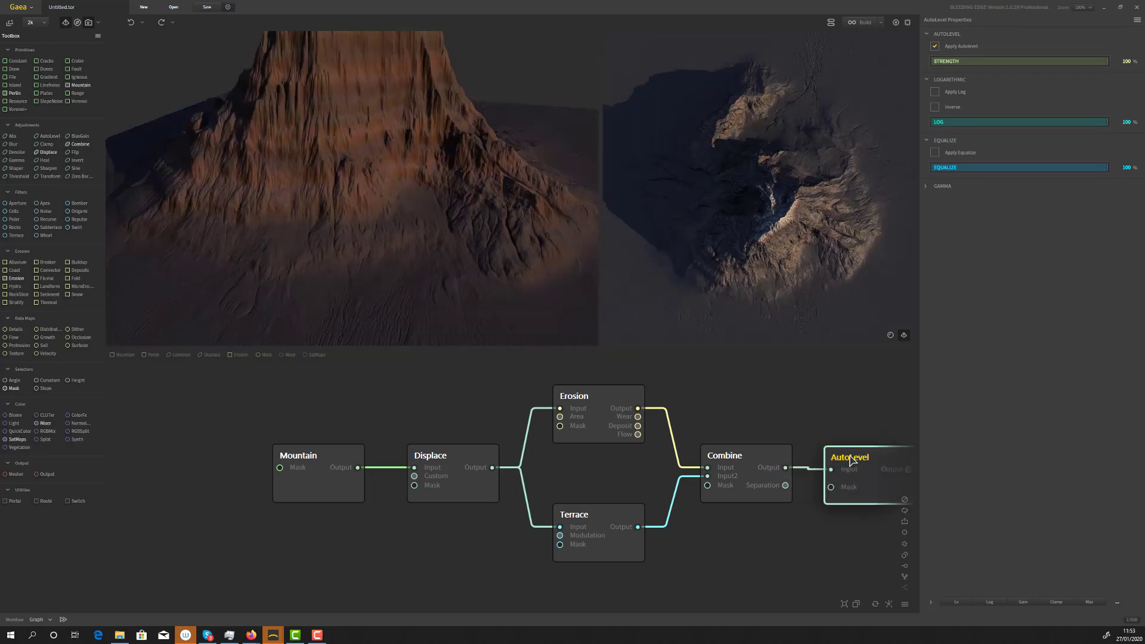
drag(848, 452, 847, 450)
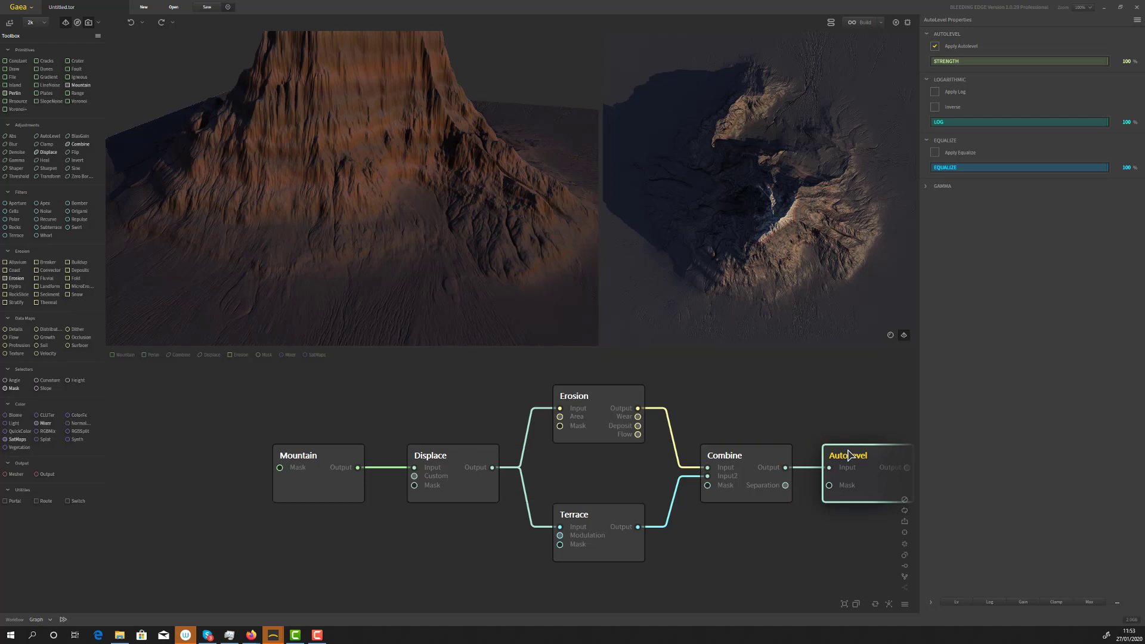
drag(789, 403, 649, 409)
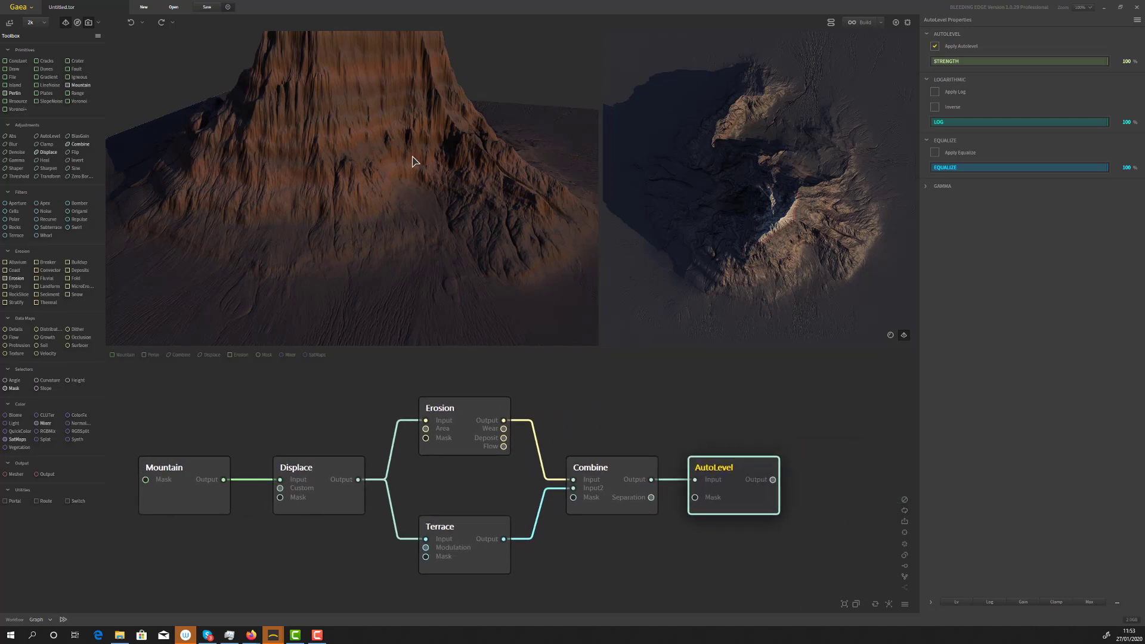
scroll(381, 167, down, 4)
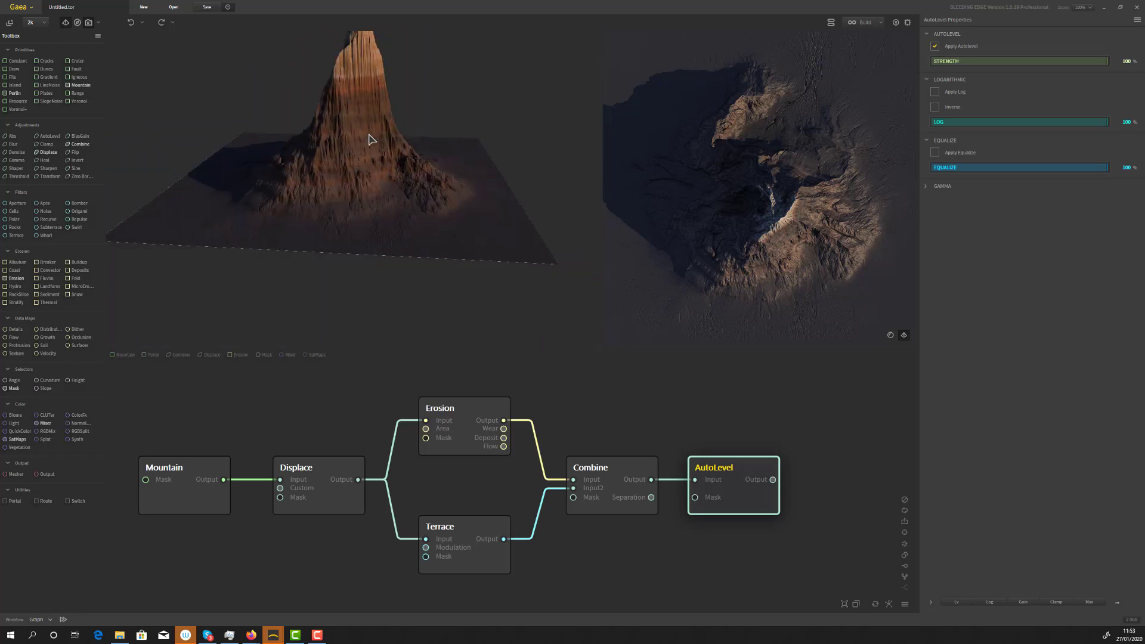
scroll(369, 140, up, 3)
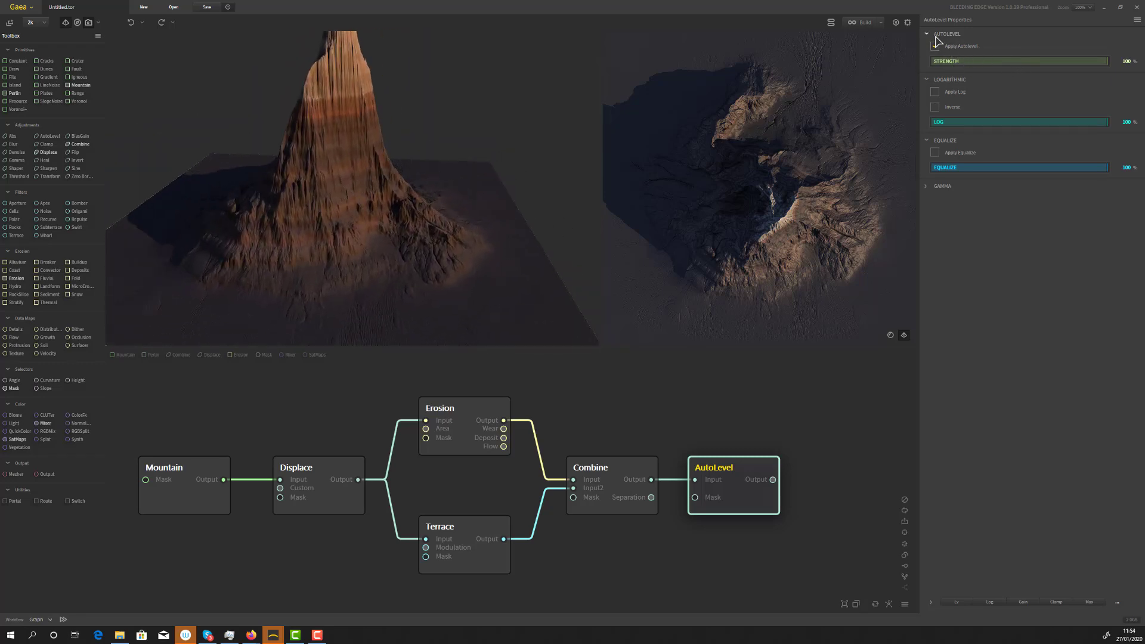
Try the AutoLevel node's Equalize option and its Log option with Autolevel turned off, and delete the node
click(935, 153)
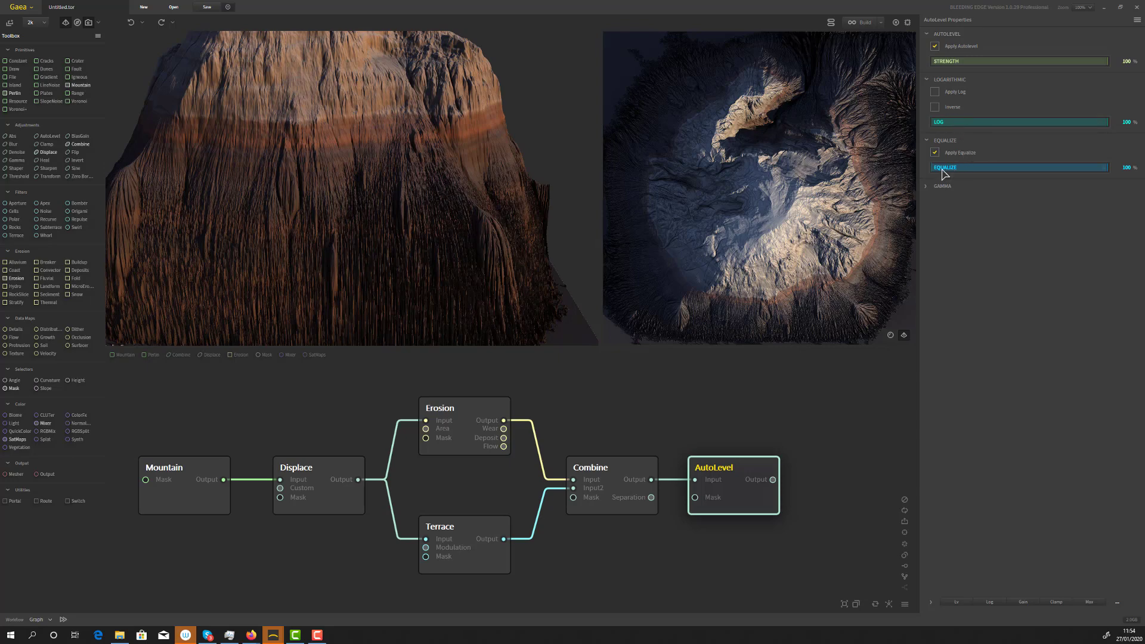
click(935, 152)
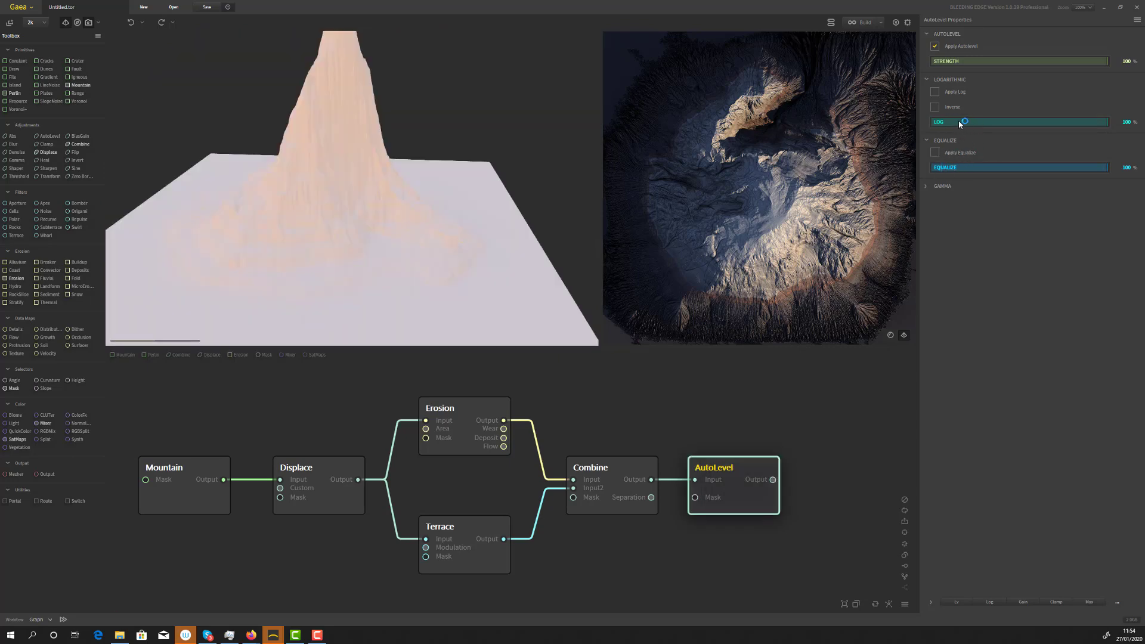
click(935, 92)
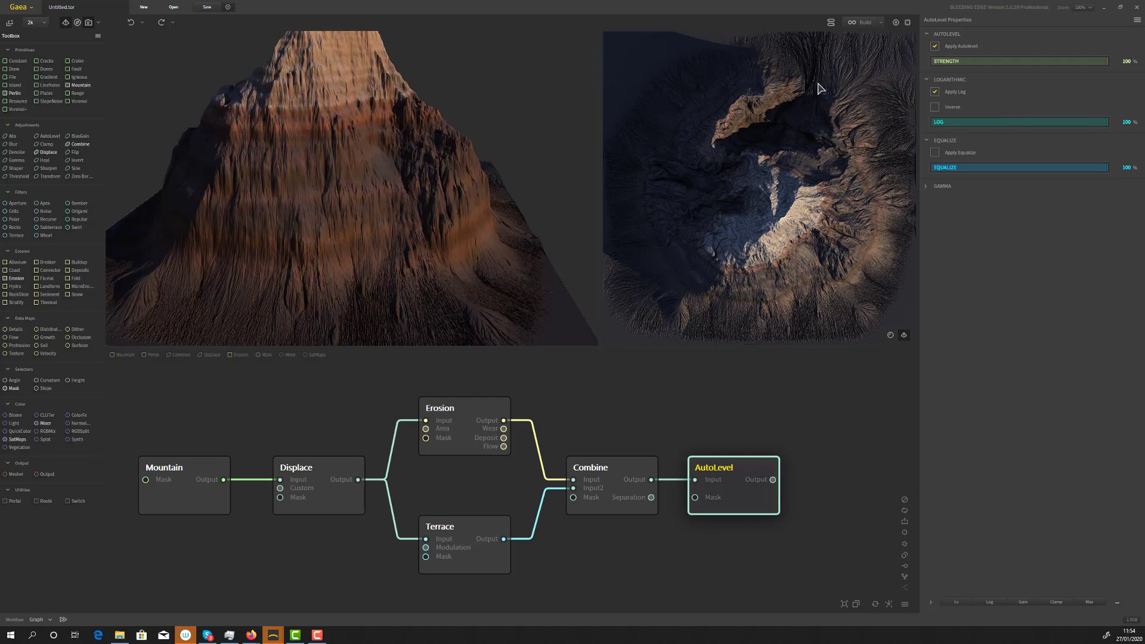
click(934, 47)
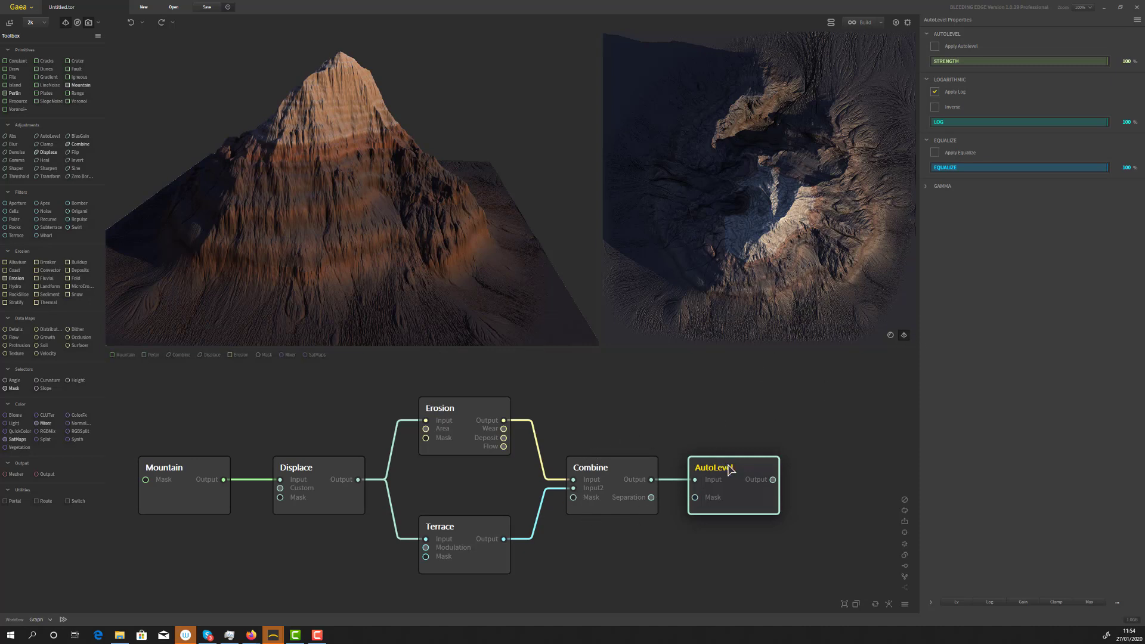
key(Delete)
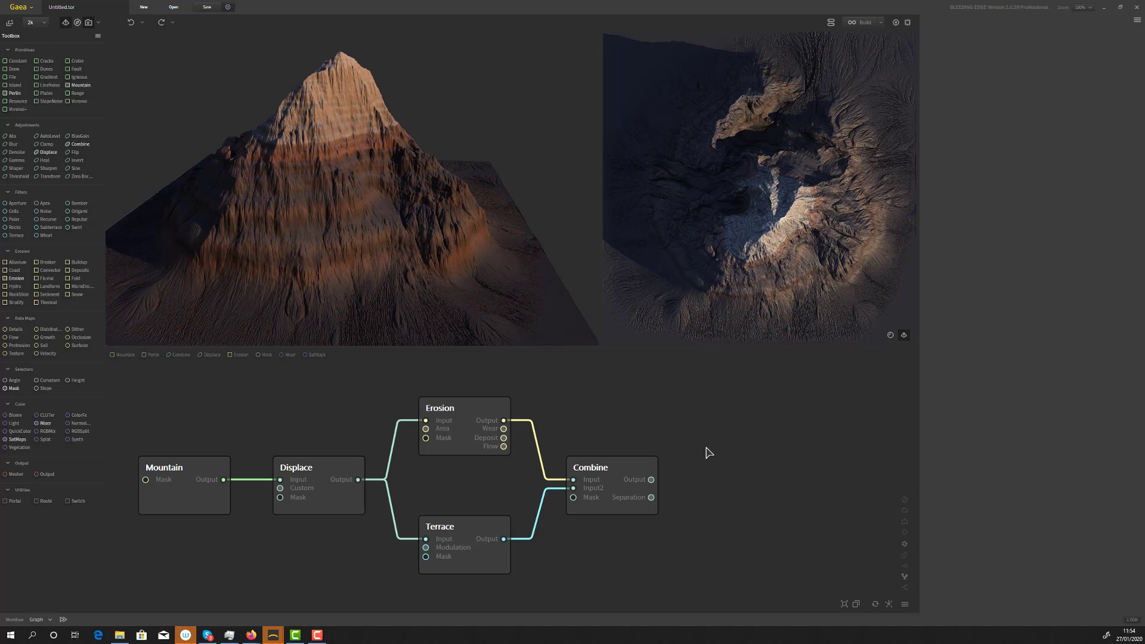
key(Tab)
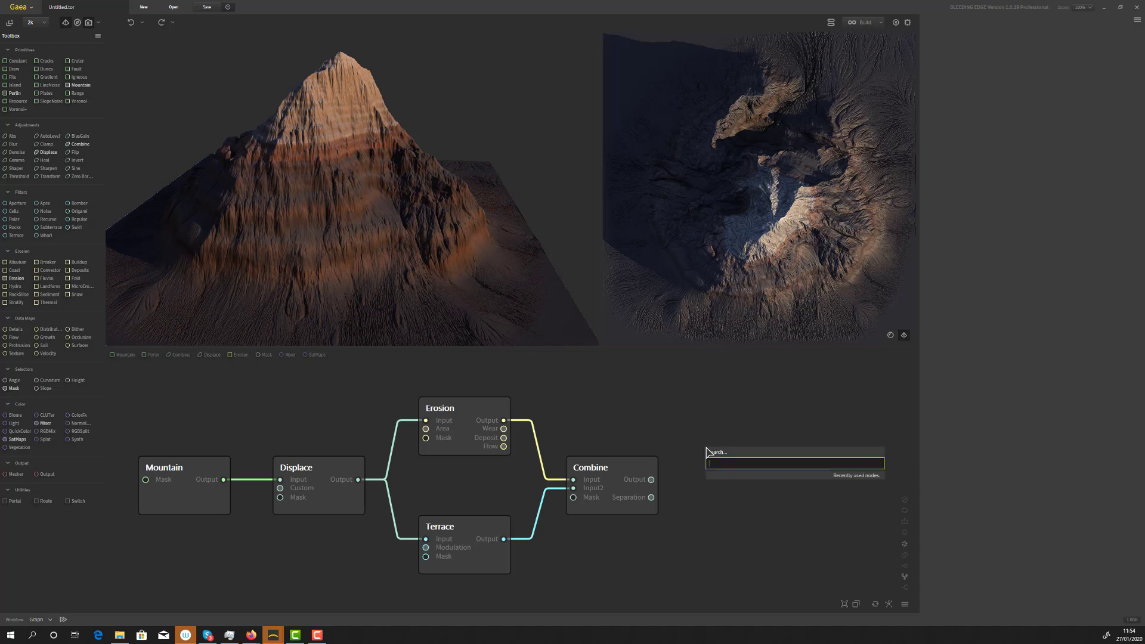
text(contr)
key(BackSpace)
key(BackSpace)
key(BackSpace)
key(BackSpace)
key(BackSpace)
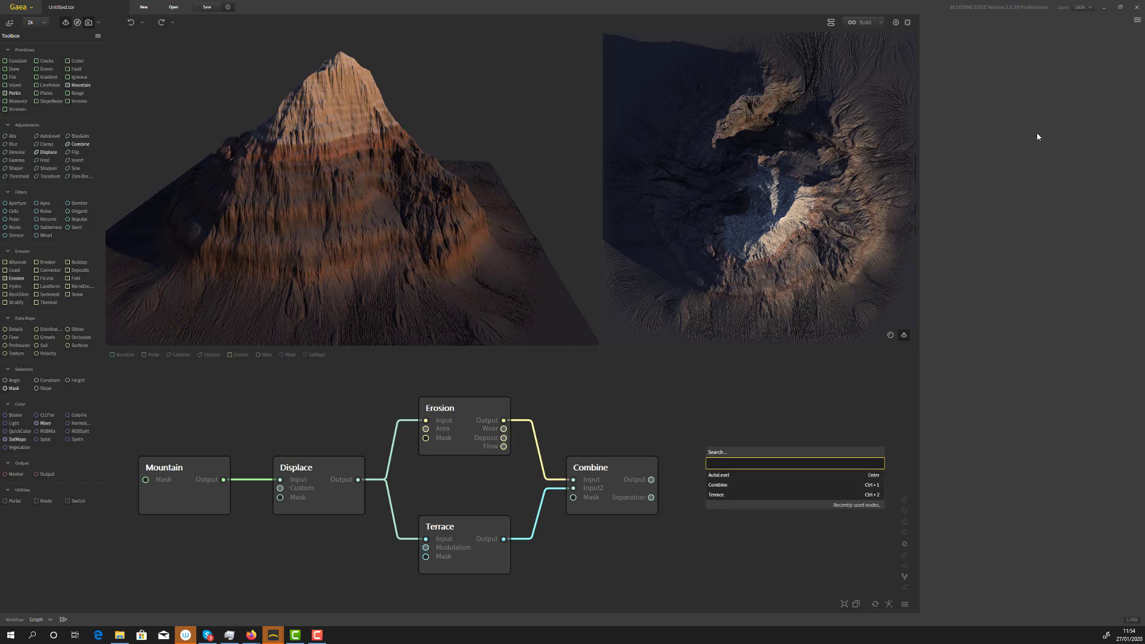
key(Escape)
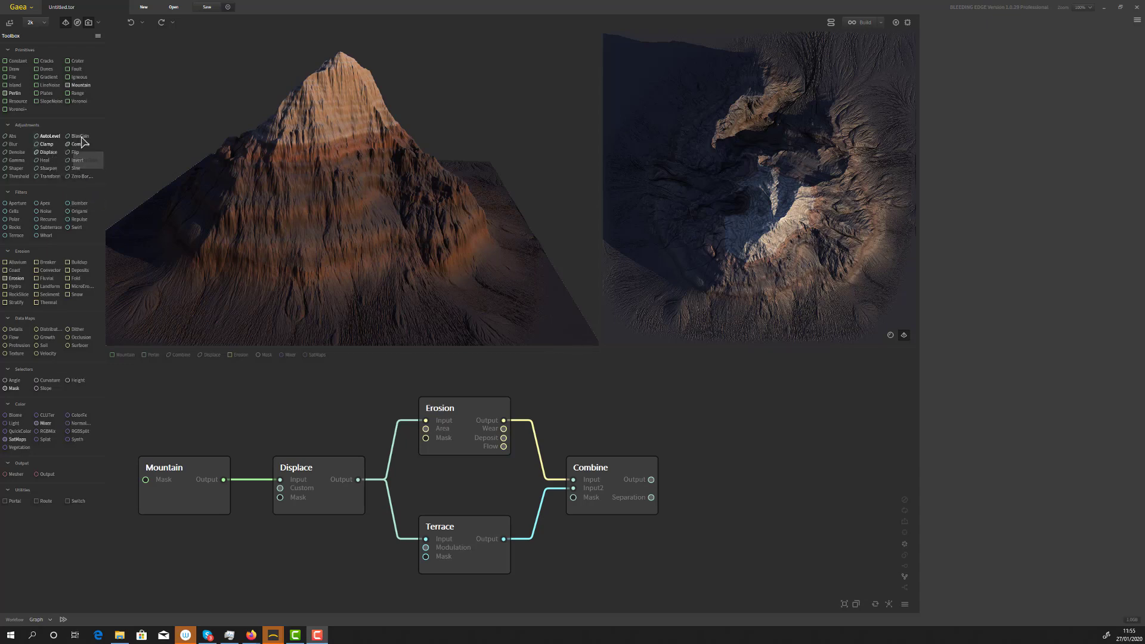
Add a Clamp node after Combine, connect the Combine output to its input, and align the two nodes
drag(46, 144, 823, 512)
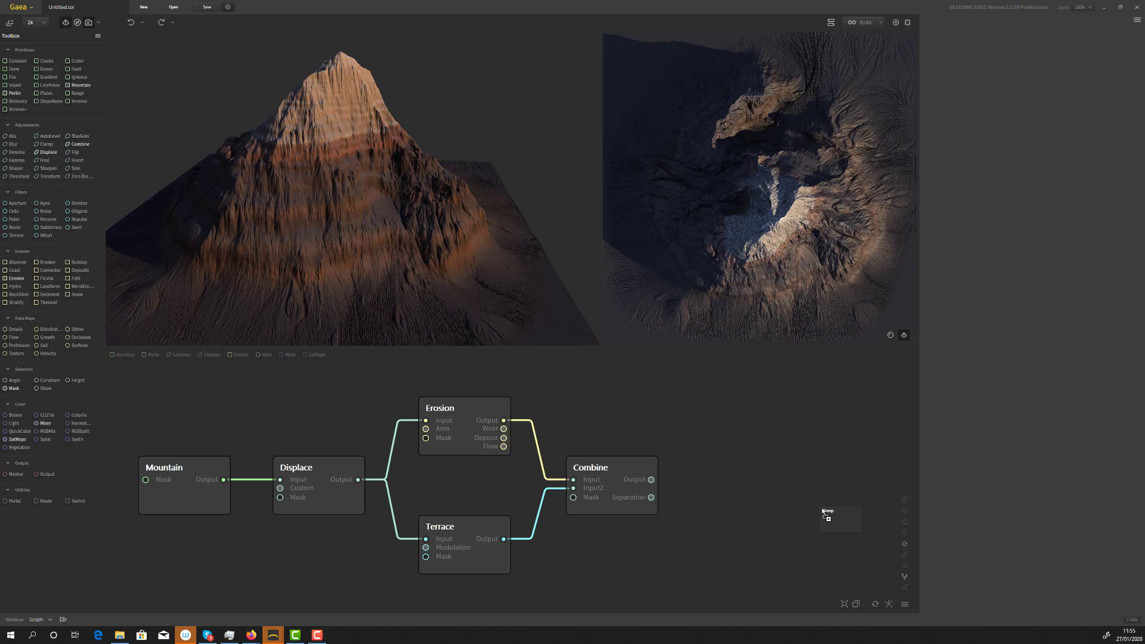
drag(732, 457, 732, 463)
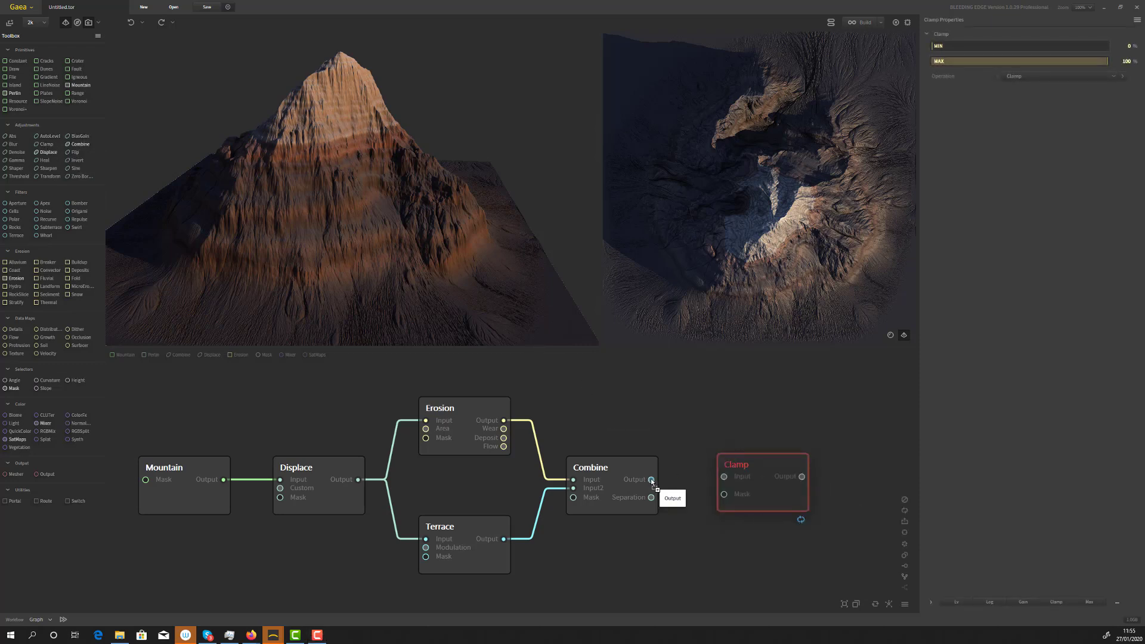
drag(651, 479, 725, 478)
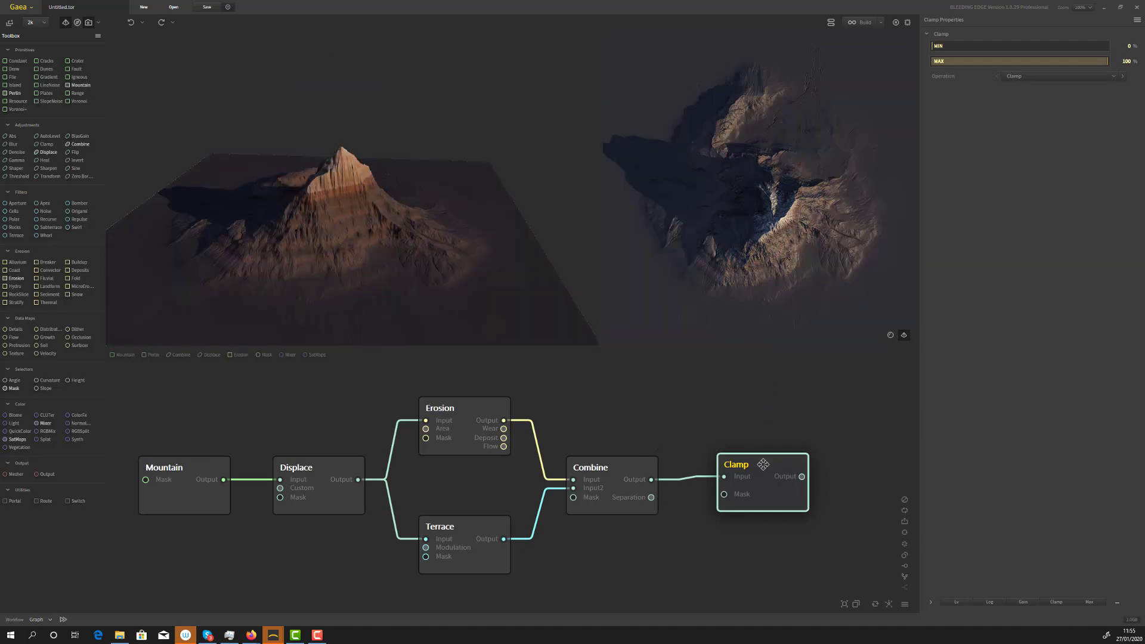
drag(763, 464, 761, 467)
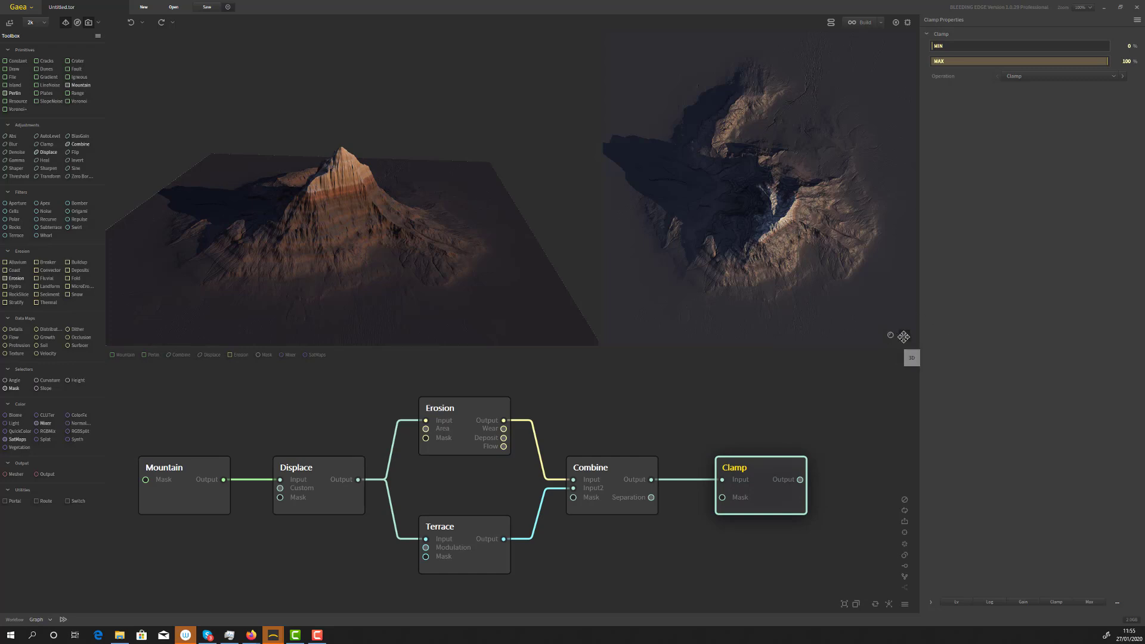
Switch the 2D preview to the grayscale height map and show the Combine node's result
click(903, 337)
click(627, 462)
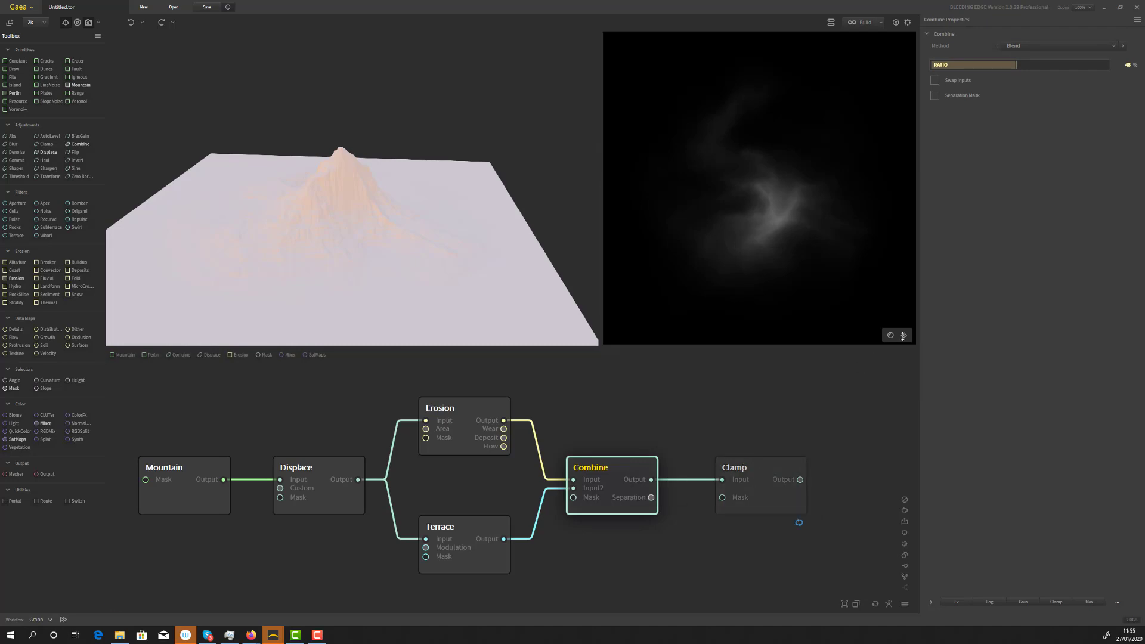
Set the Clamp node's Min to 1% and its Max to 51%
click(755, 461)
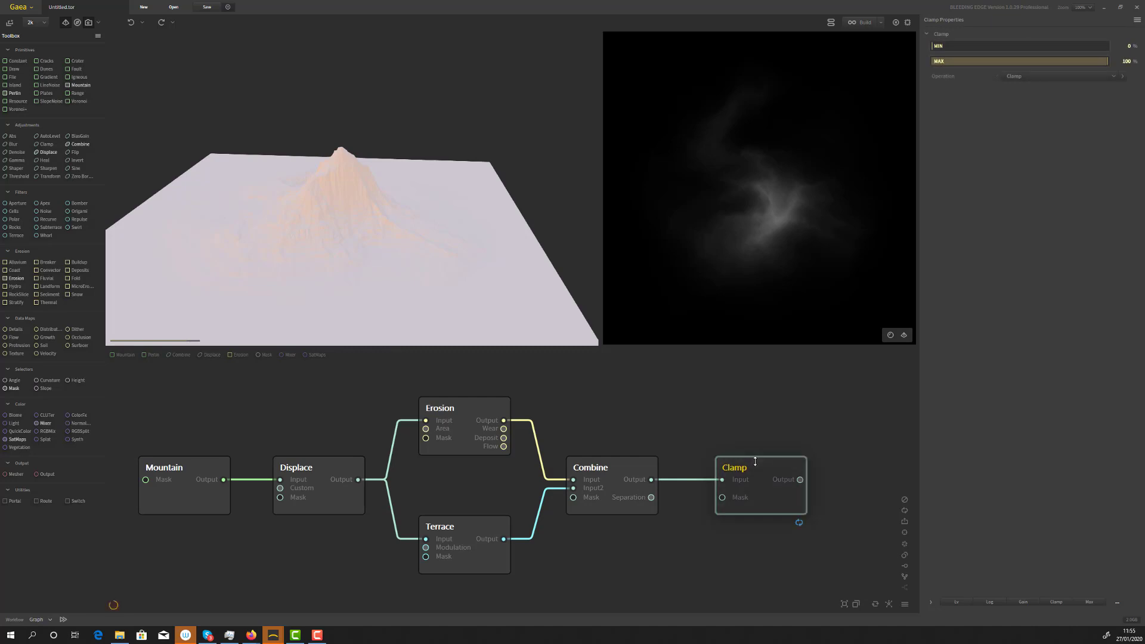
drag(947, 46, 972, 46)
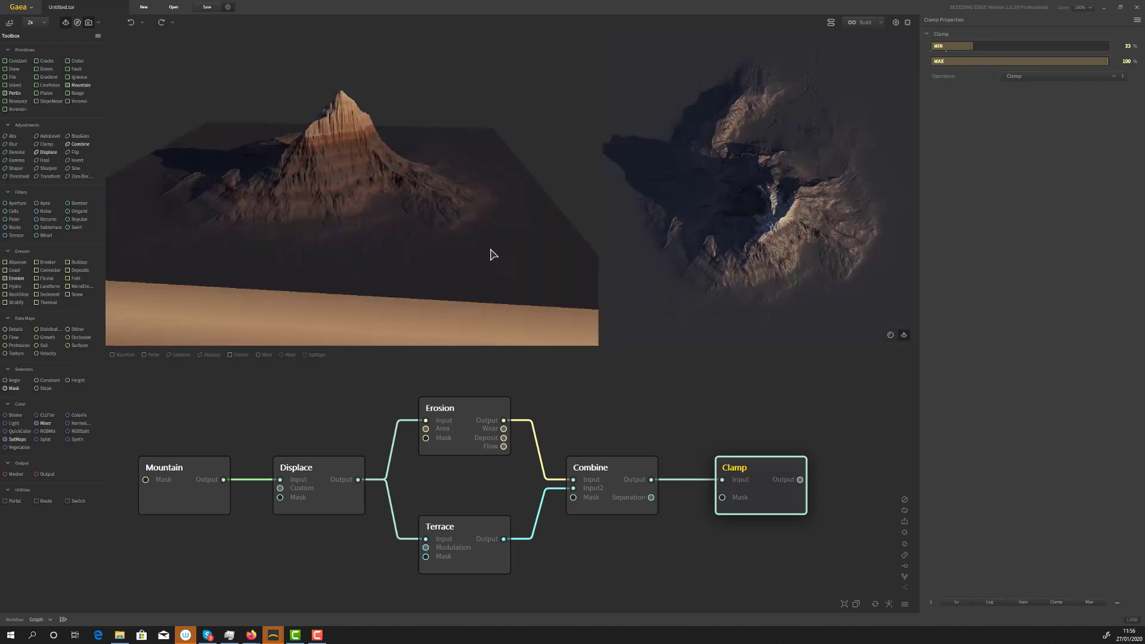
drag(933, 48, 912, 51)
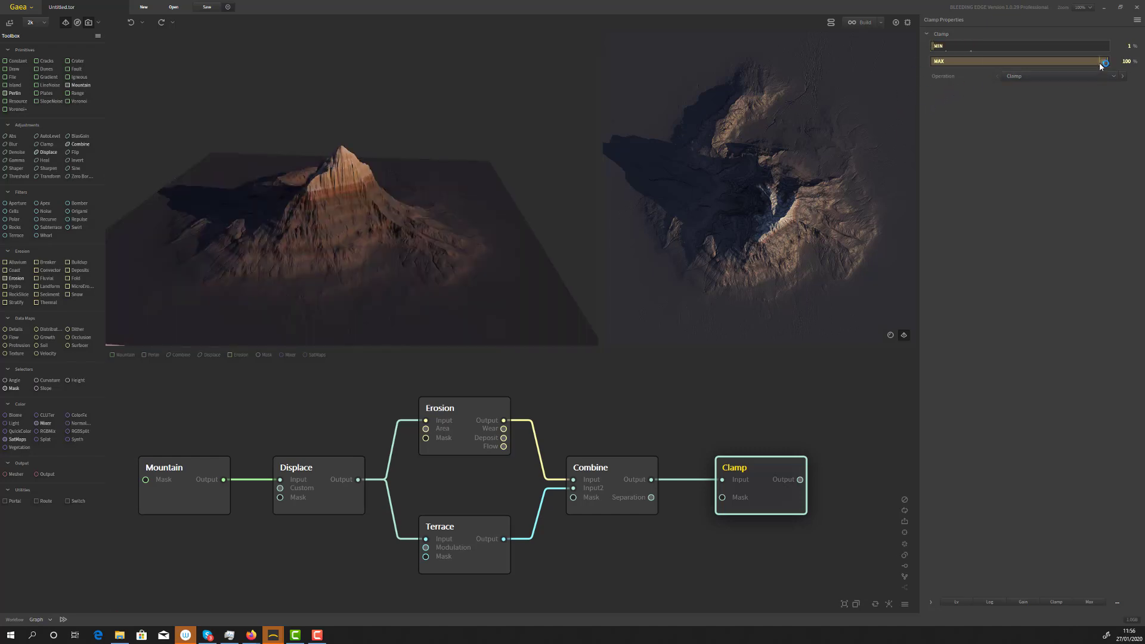
drag(1084, 64, 1079, 61)
drag(1061, 60, 1021, 60)
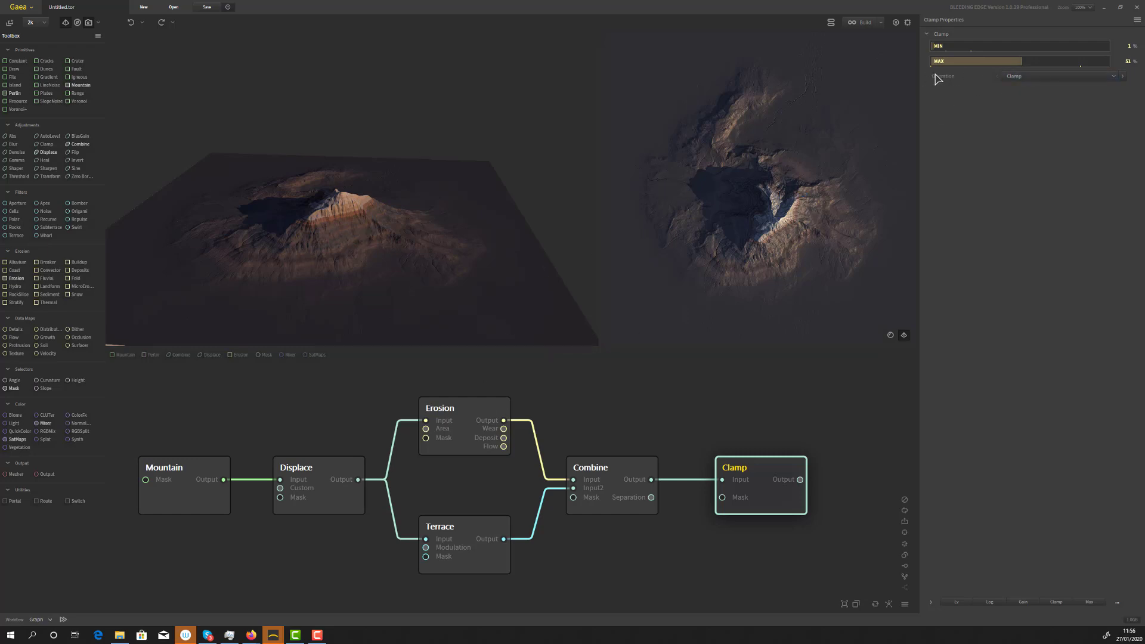
Review the Clamp node's Operation choices and examine the clamped terrain up close from a lower angle
click(1020, 78)
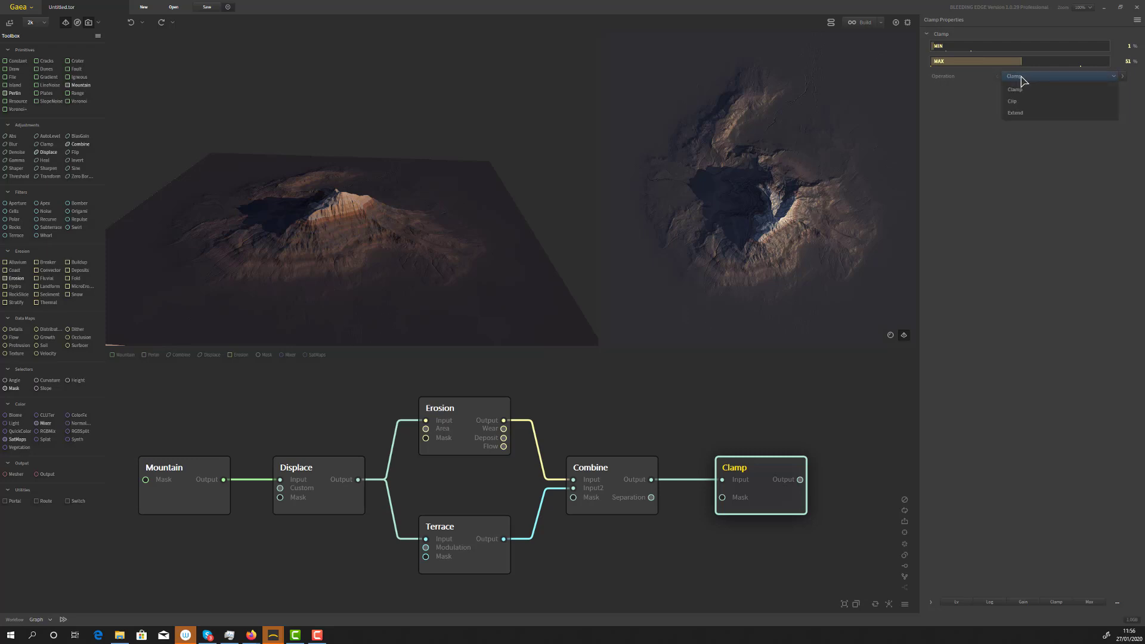
click(950, 127)
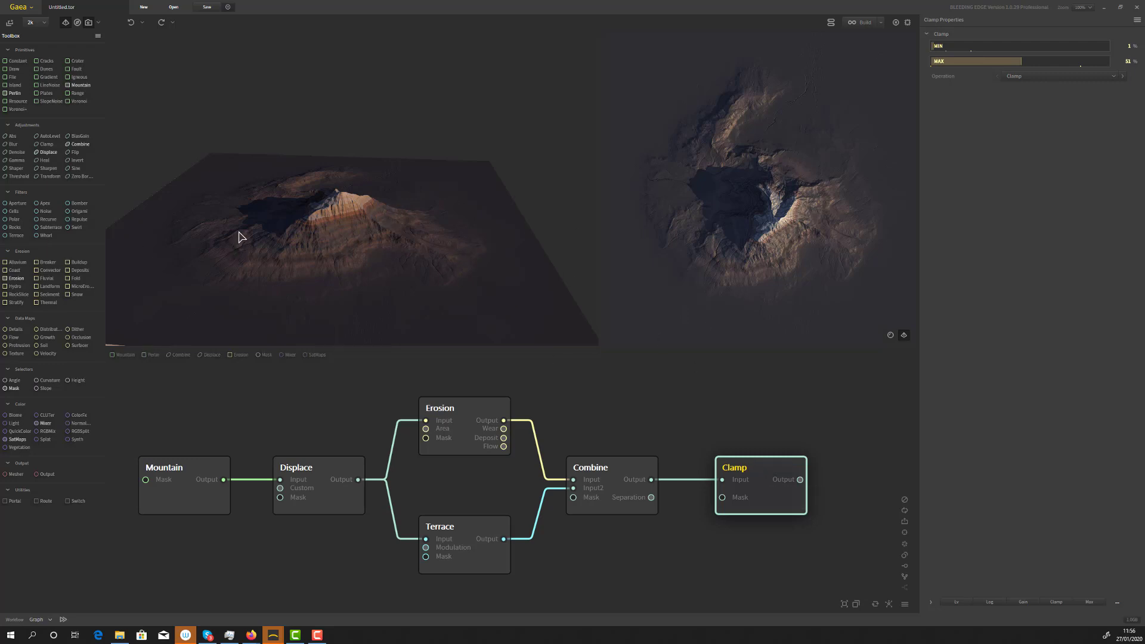
mouse_move(363, 238)
mouse_down()
mouse_move(396, 233)
mouse_move(376, 259)
mouse_move(367, 248)
mouse_up()
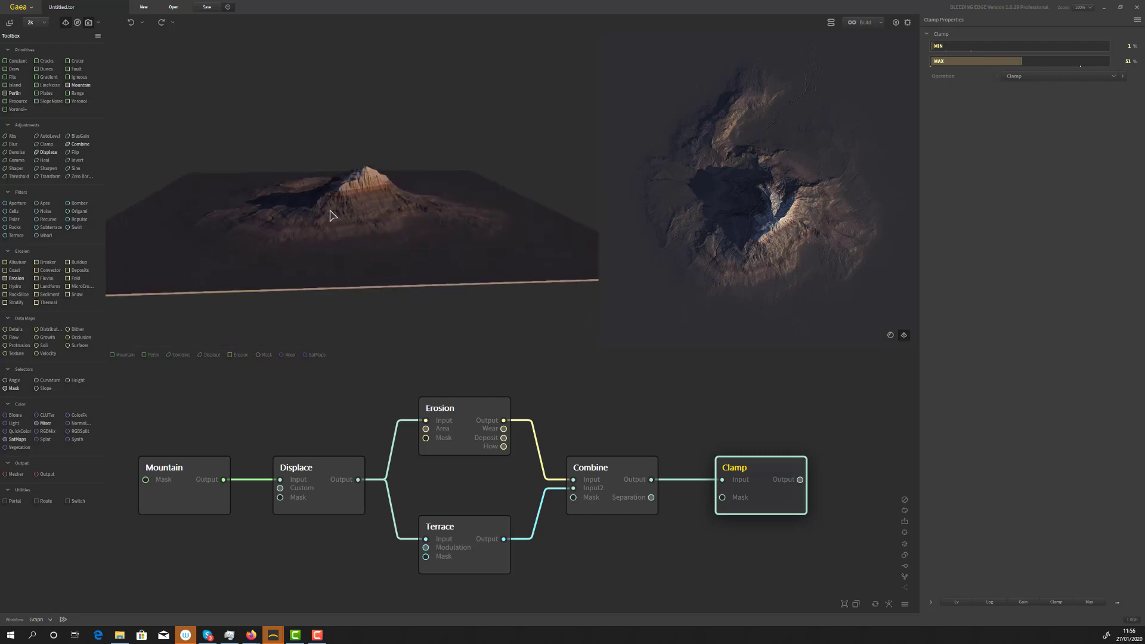
scroll(329, 209, up, 3)
mouse_move(308, 219)
mouse_down()
mouse_move(311, 232)
mouse_move(320, 215)
mouse_up()
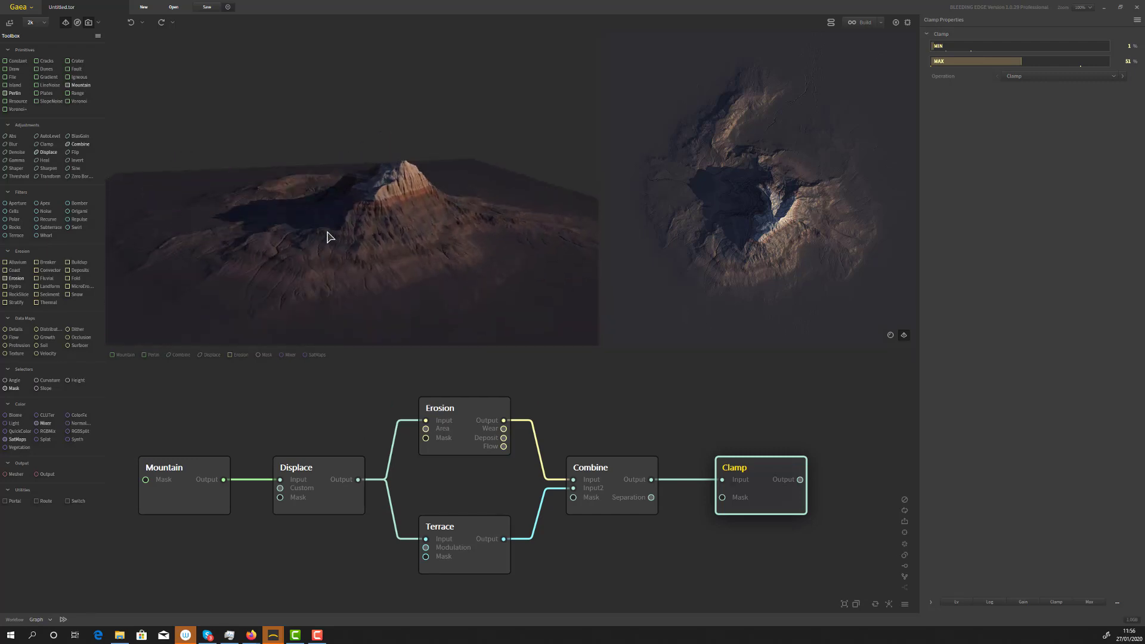
scroll(331, 236, up, 3)
mouse_move(406, 263)
mouse_down()
mouse_move(399, 249)
mouse_move(420, 256)
mouse_move(417, 246)
mouse_up()
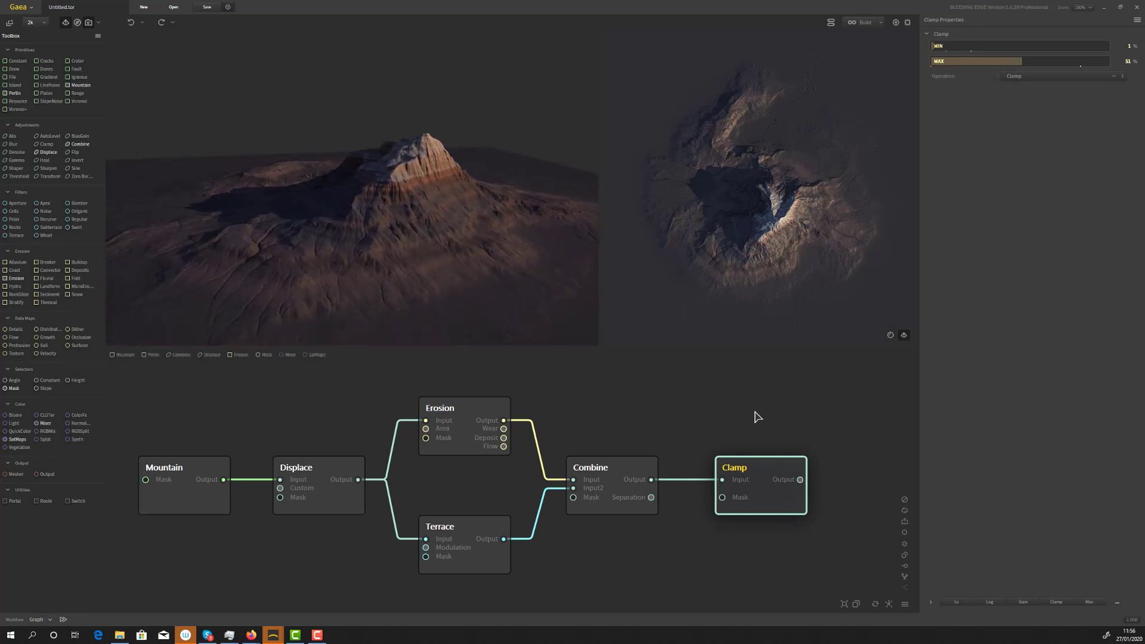
Save the project under the name TL_Gaea_Introduction.tor and review the Build Manager's export settings
click(30, 8)
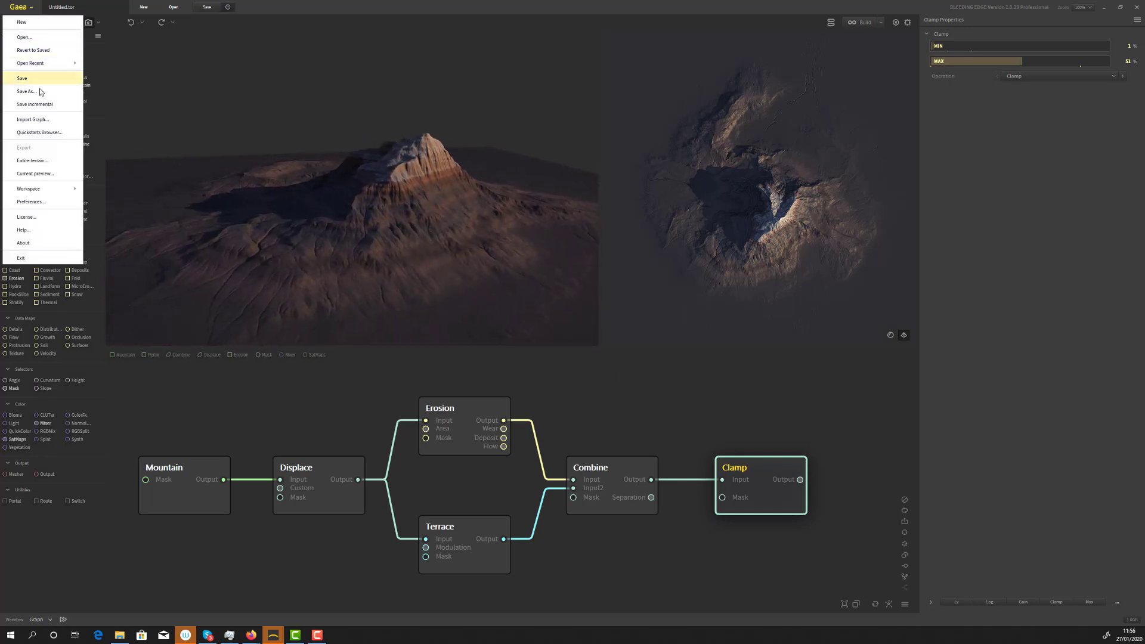
click(62, 95)
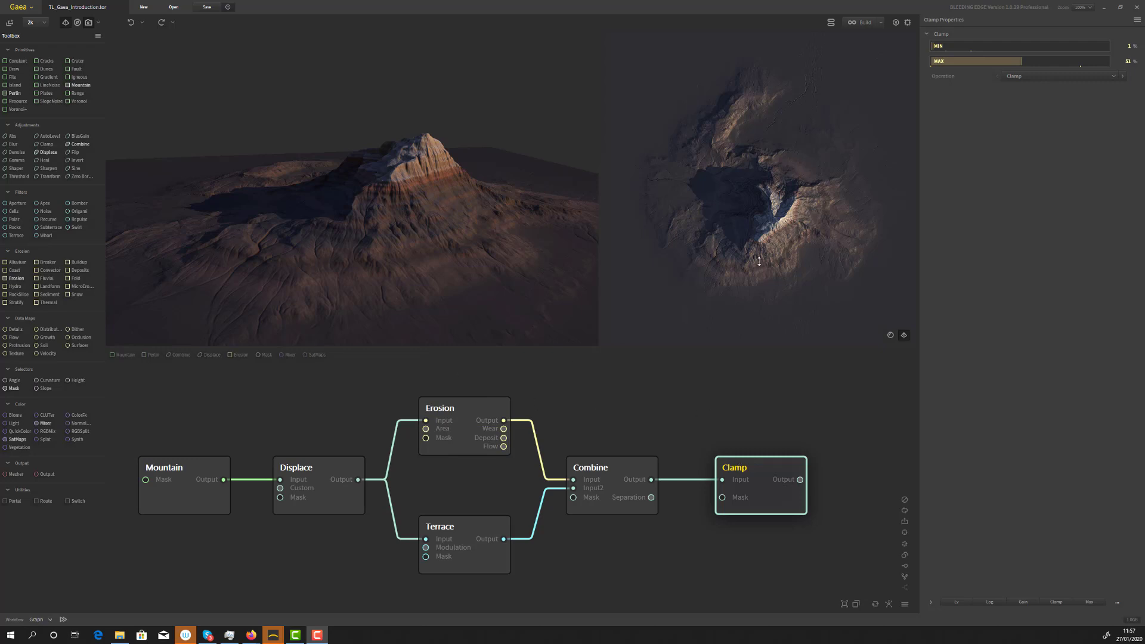
click(856, 22)
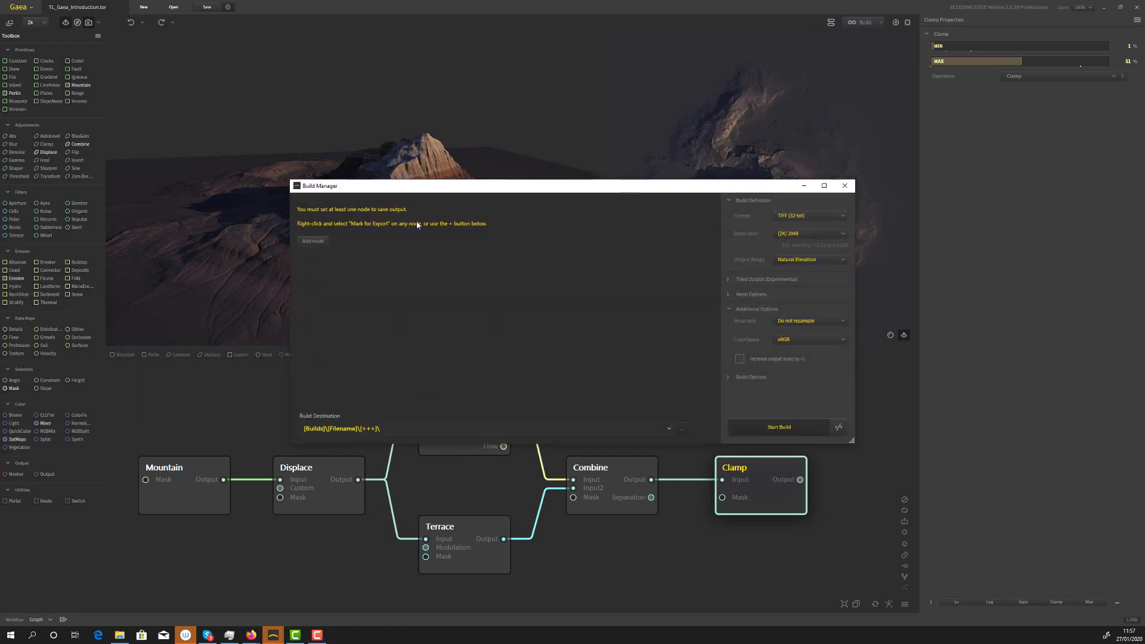
drag(388, 187, 370, 101)
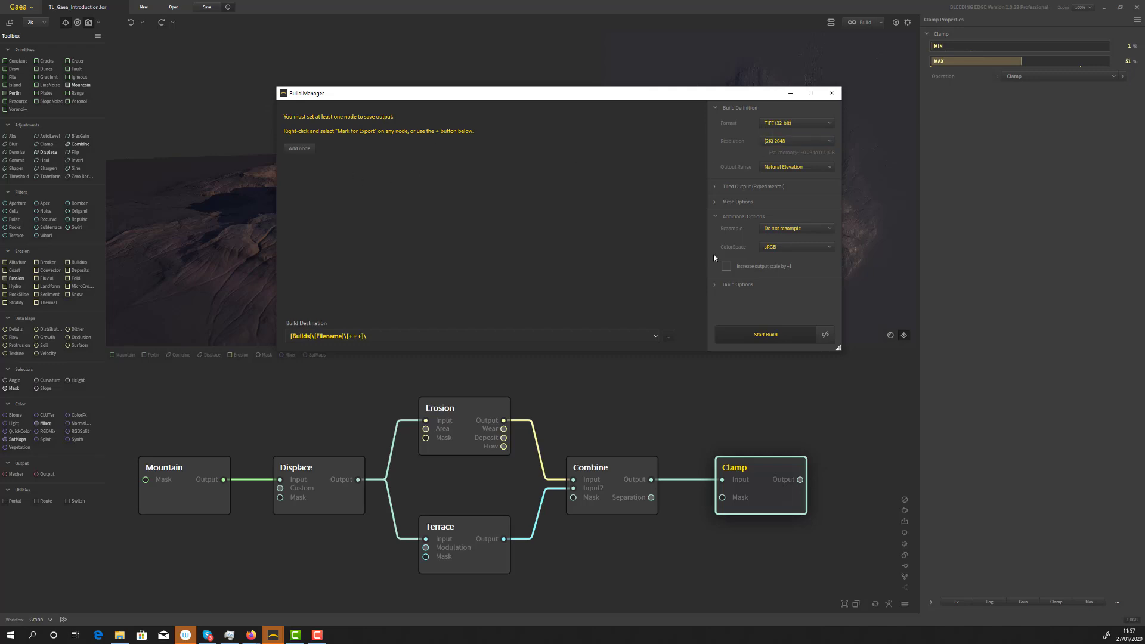
click(831, 93)
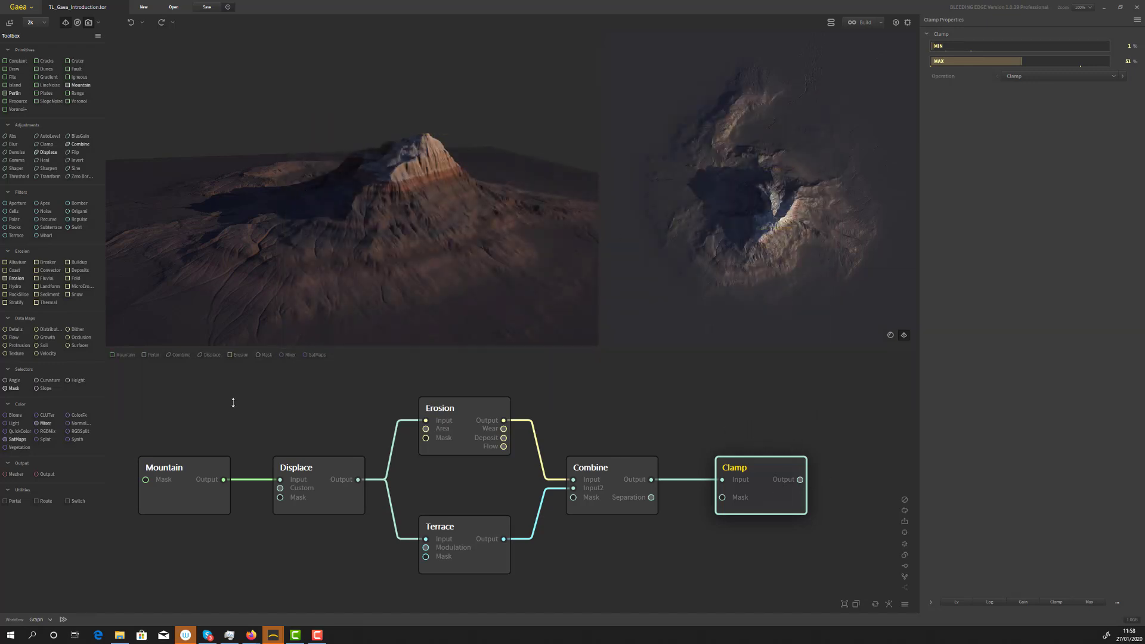
Add a Mesher node after Clamp, fed by the Clamp output, and select it
drag(14, 473, 804, 425)
drag(813, 463, 814, 463)
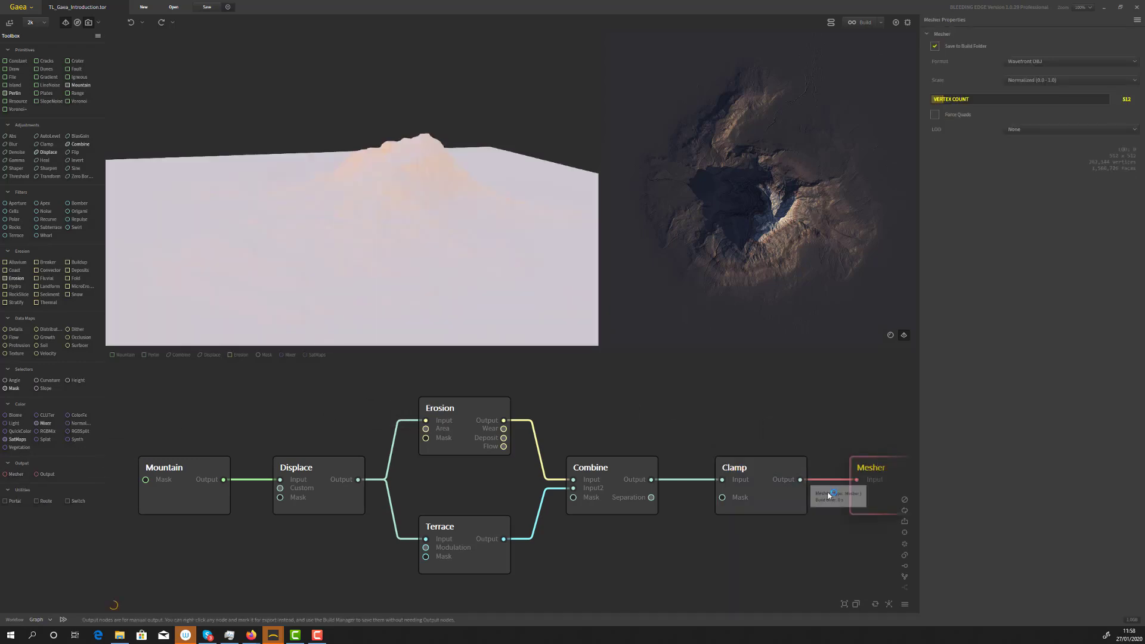
middle_drag(785, 564, 540, 555)
click(660, 455)
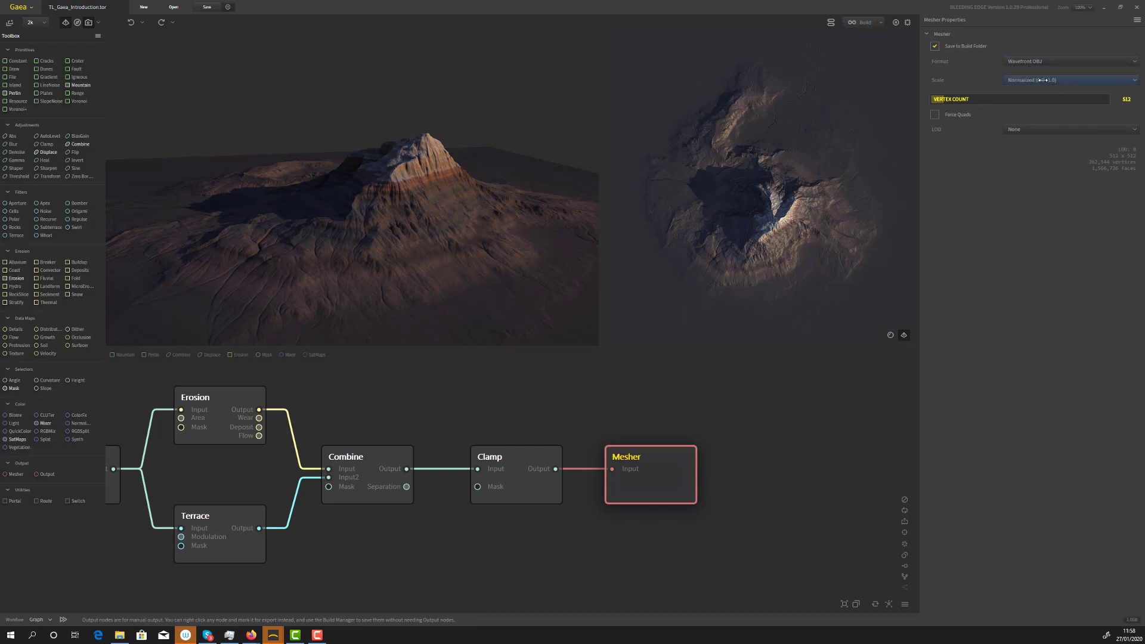
Review the Mesher's file formats, try LOD 2, and set LOD back to None
click(1021, 60)
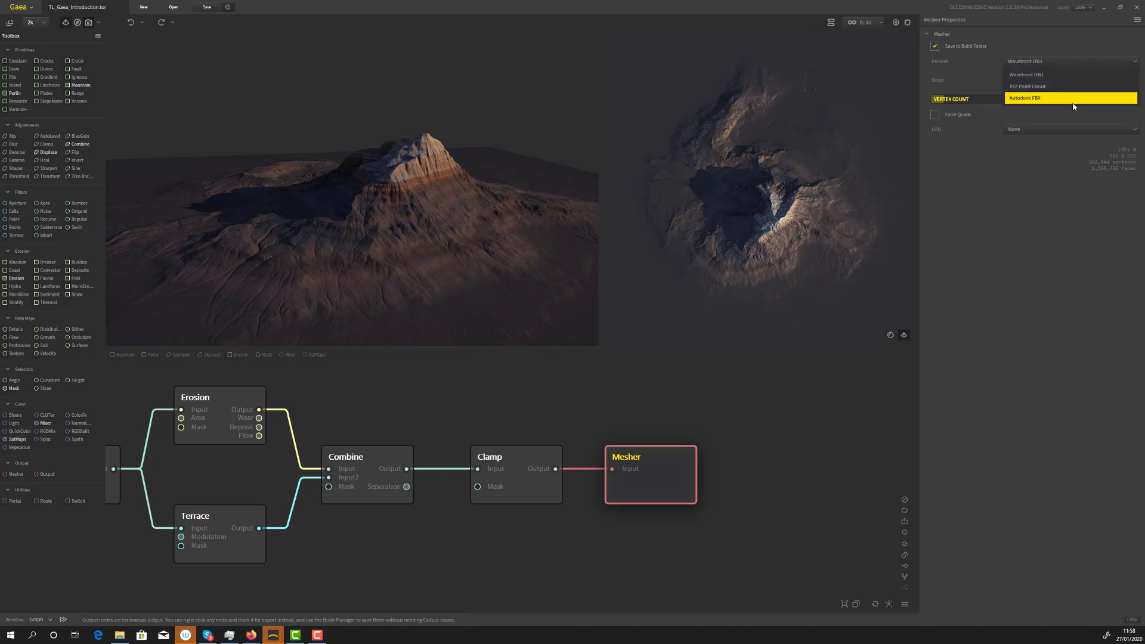
click(1053, 35)
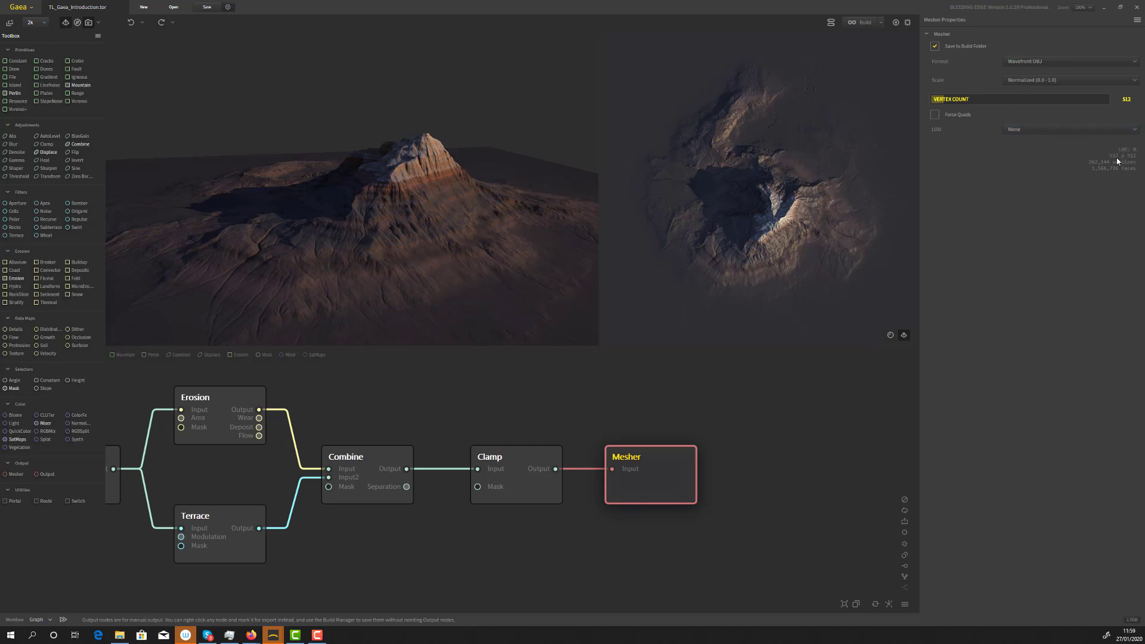
mouse_move(1091, 101)
click(1059, 129)
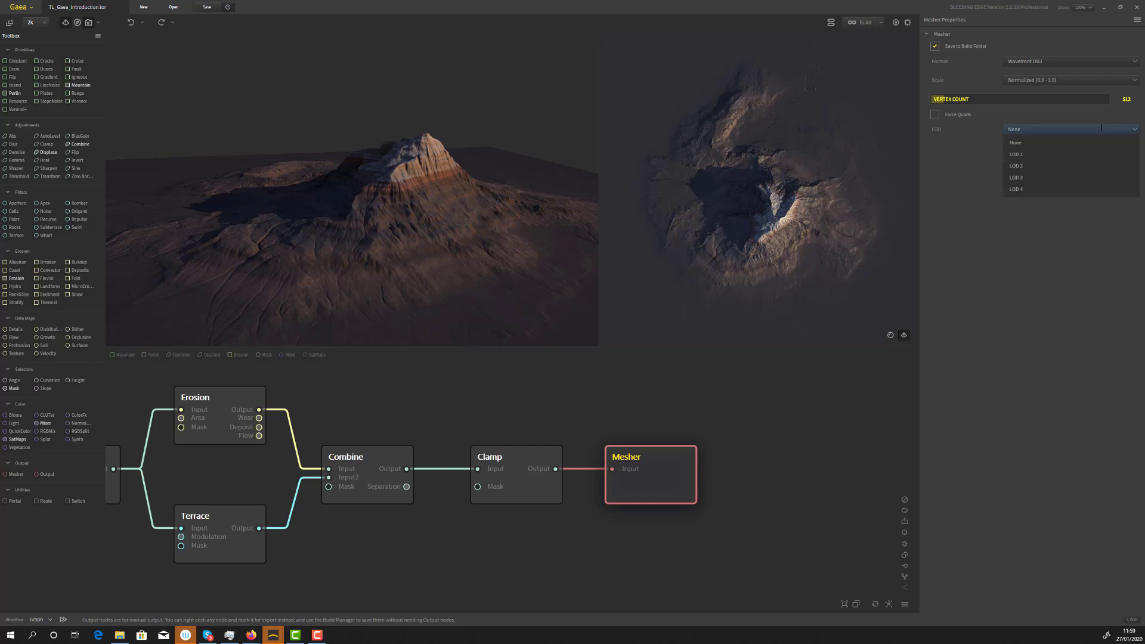
click(1059, 166)
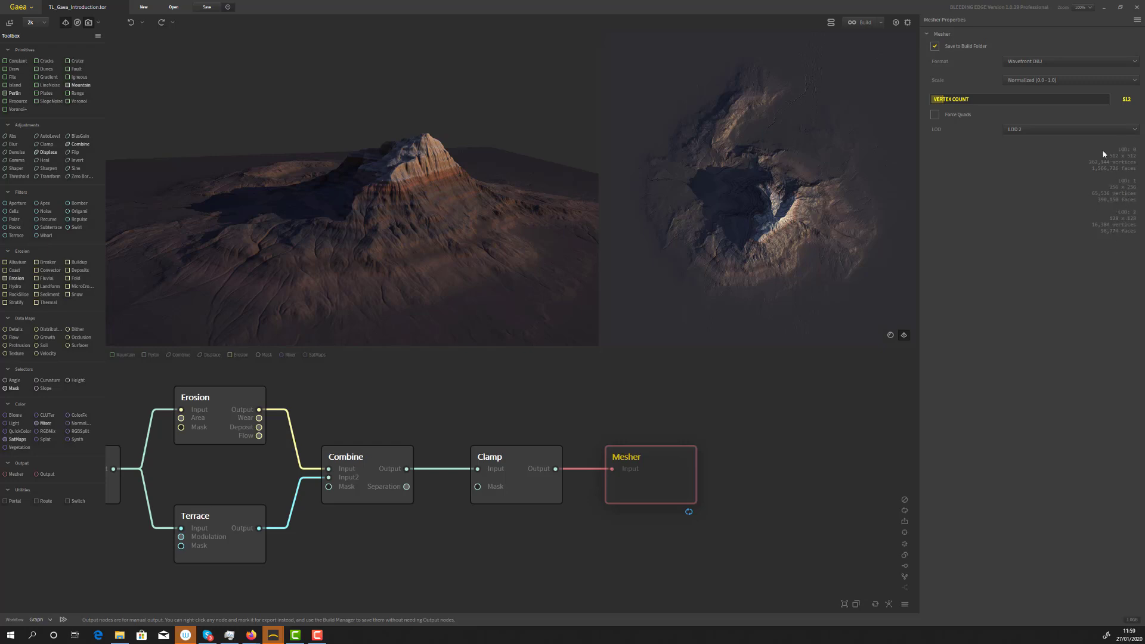
click(1062, 134)
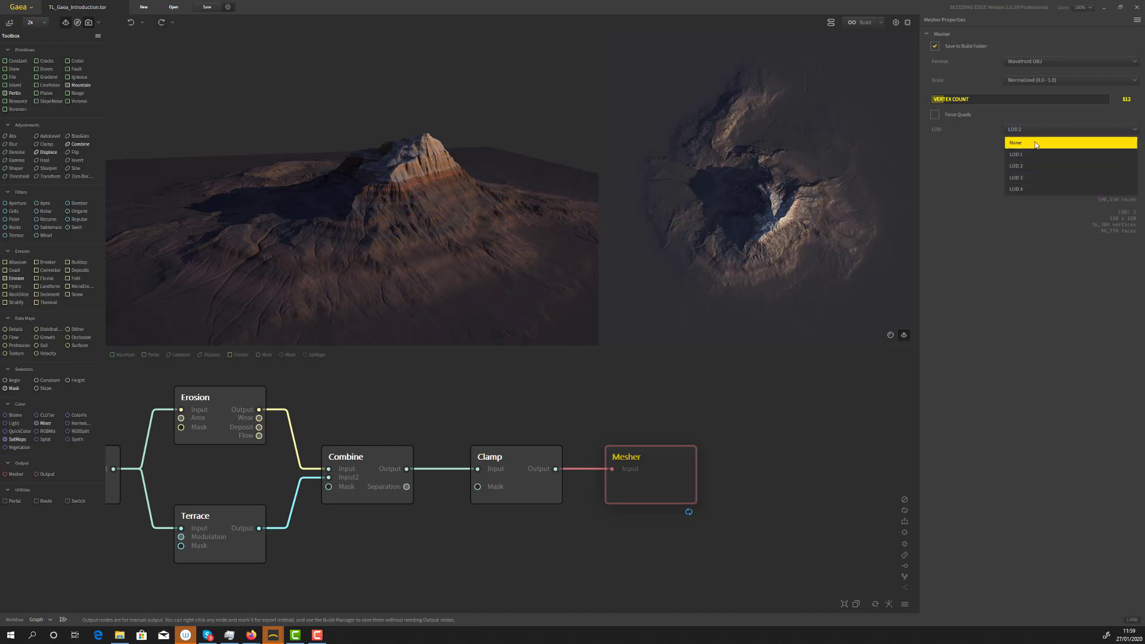
click(1065, 142)
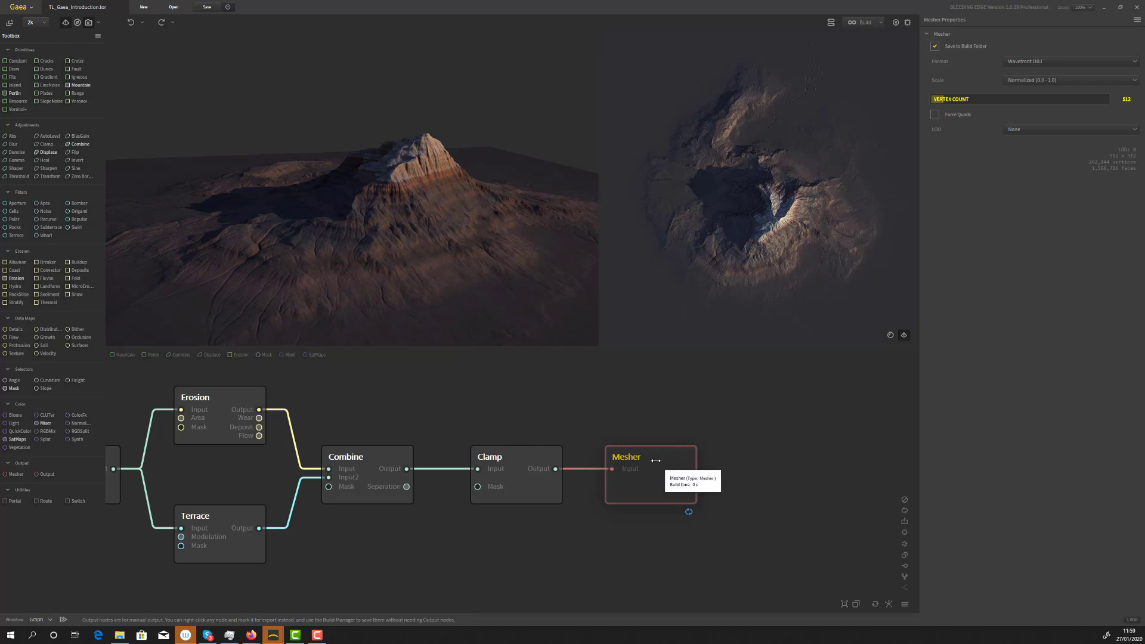
Look at the Combine node's Mark for Export option and reselect the Mesher node
click(375, 460)
right_click(365, 461)
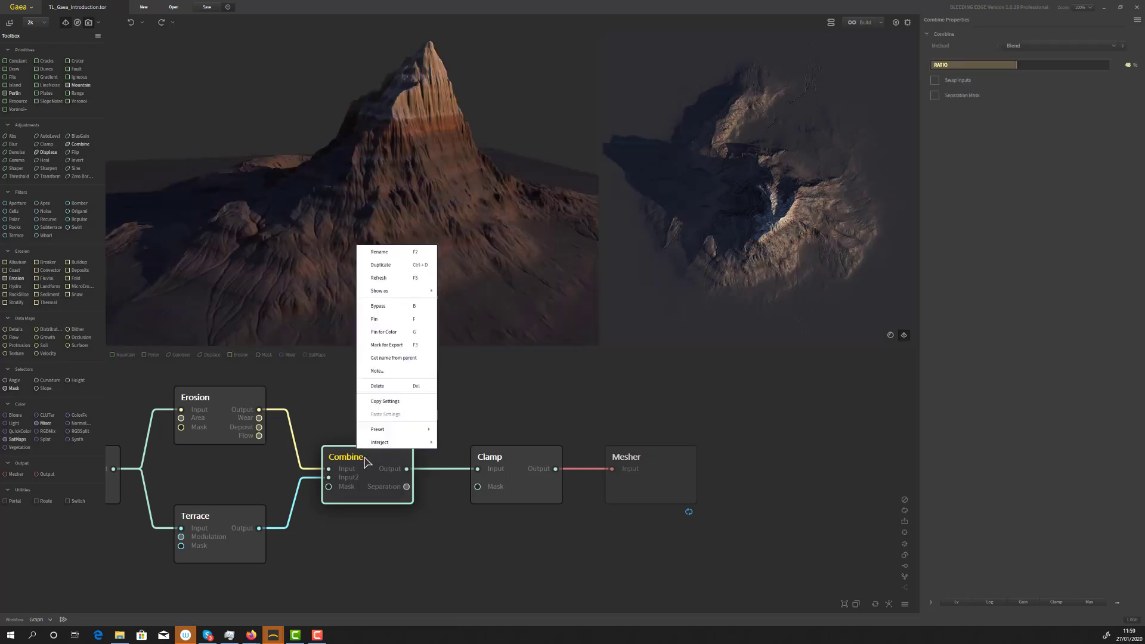
click(420, 345)
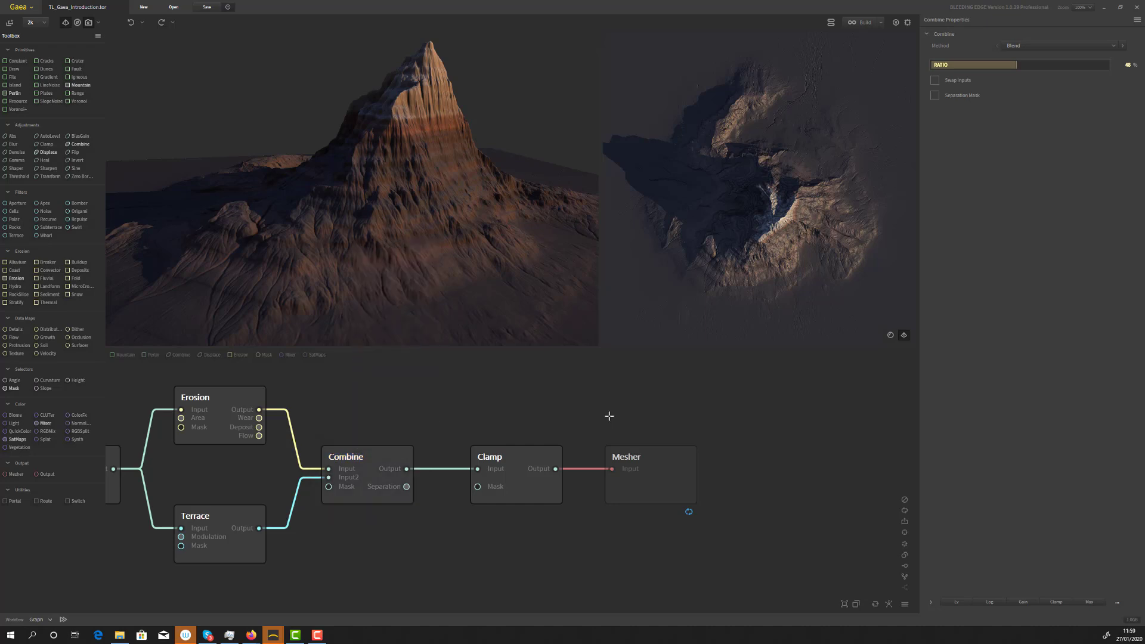
click(668, 482)
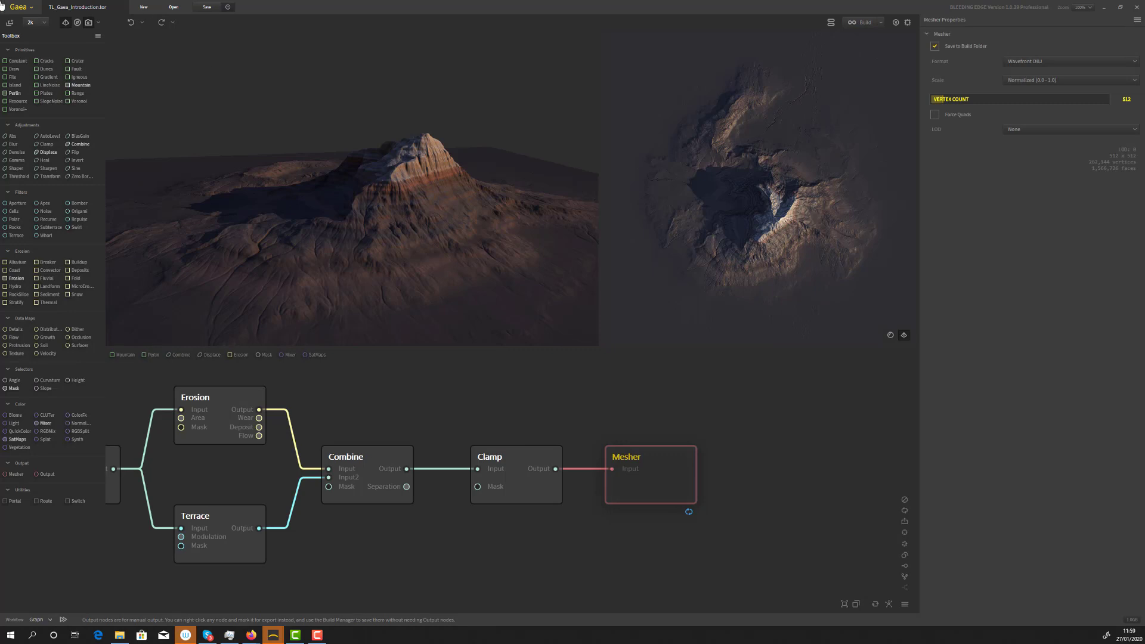
Save the project with the Mesher node and open the Build Manager
click(31, 8)
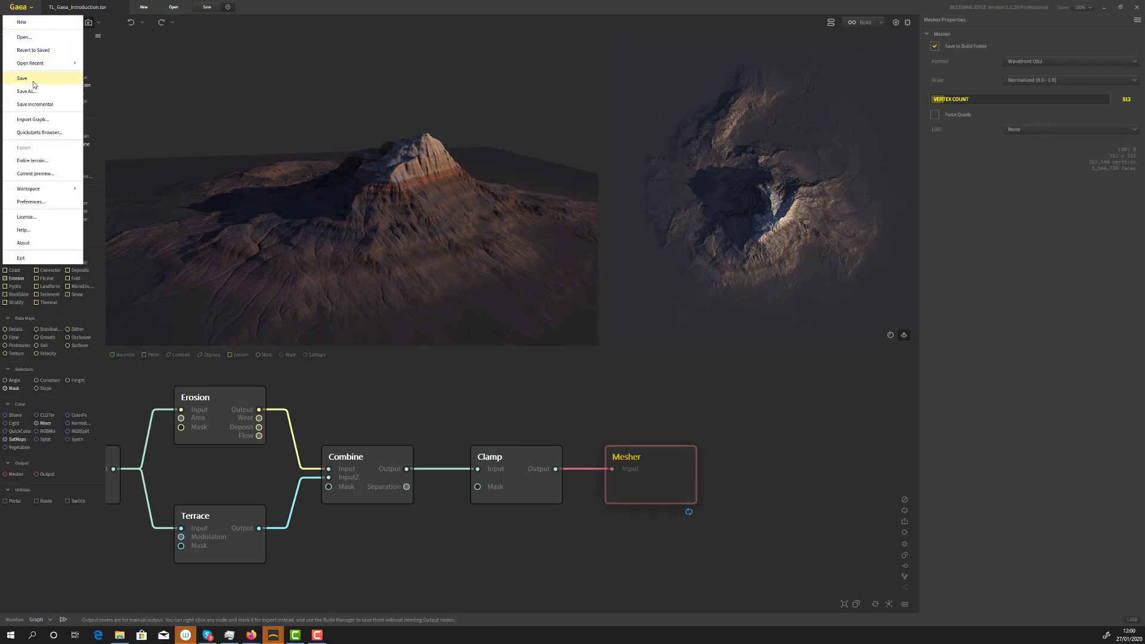
click(33, 81)
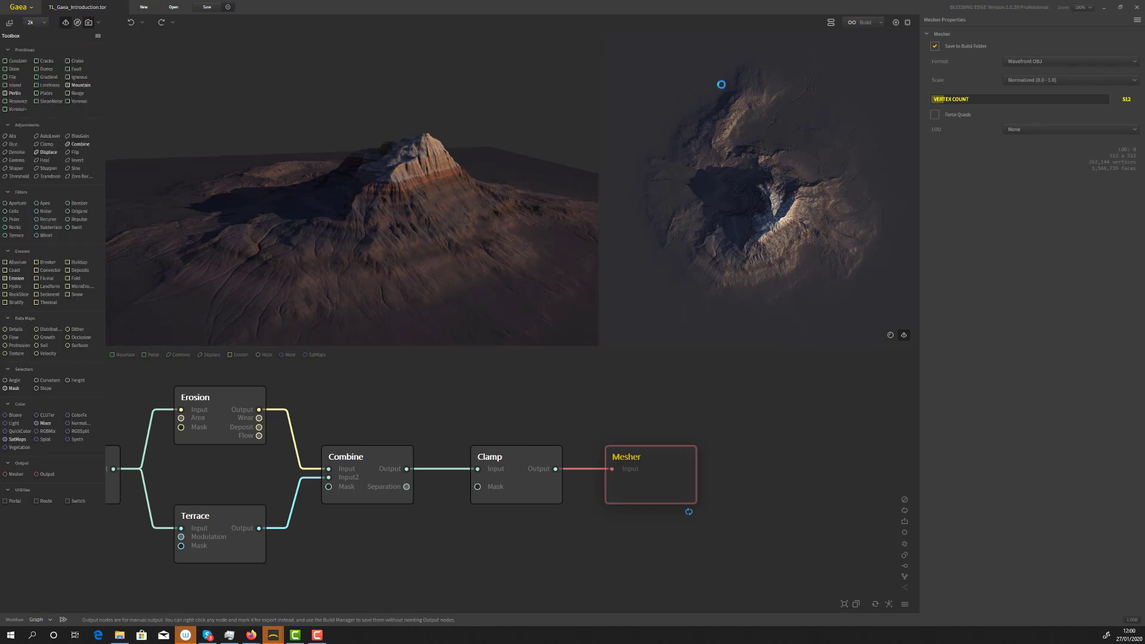
click(852, 24)
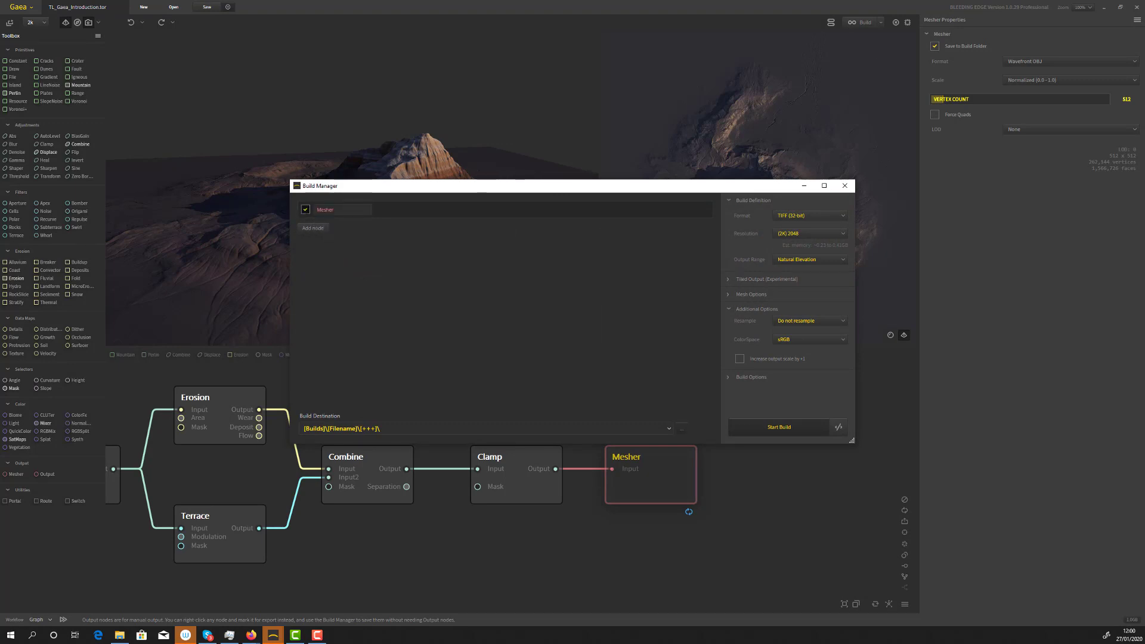
Browse the build destination to Corsi 2019\TheLab_2020\January\Gaea_Introduction on the TOSHIBA EXT (E:) drive
click(682, 428)
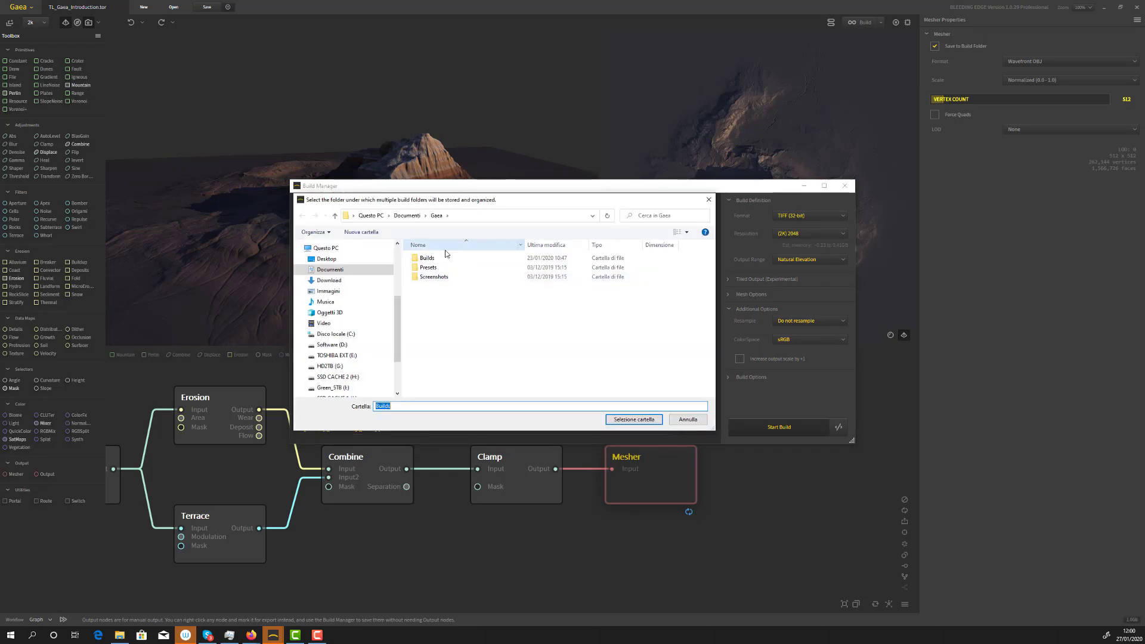
click(343, 365)
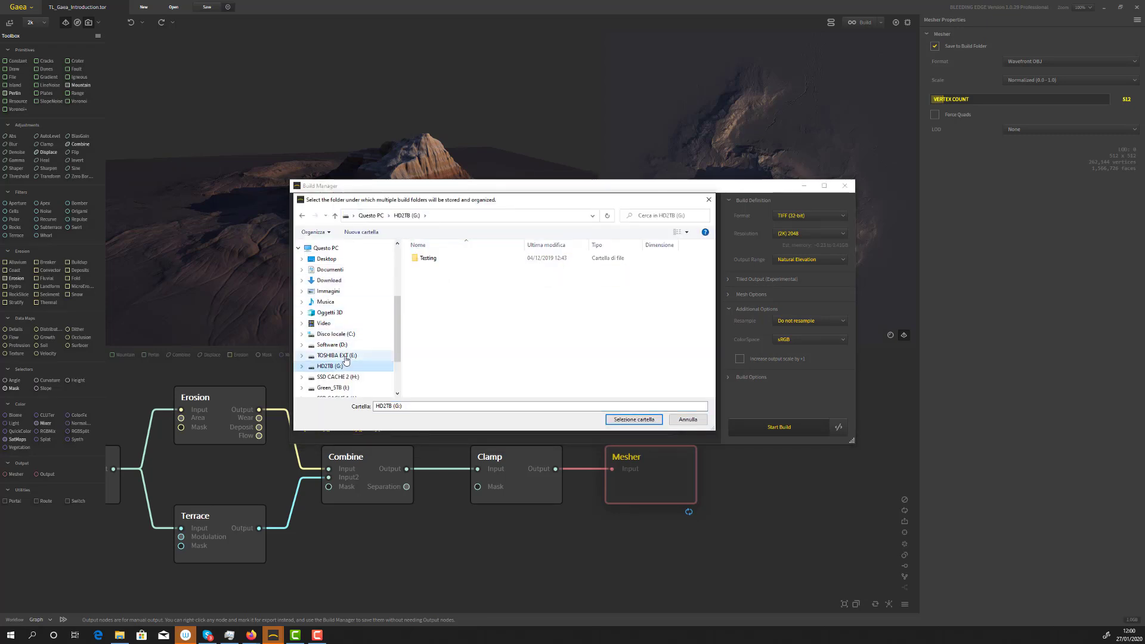
click(345, 357)
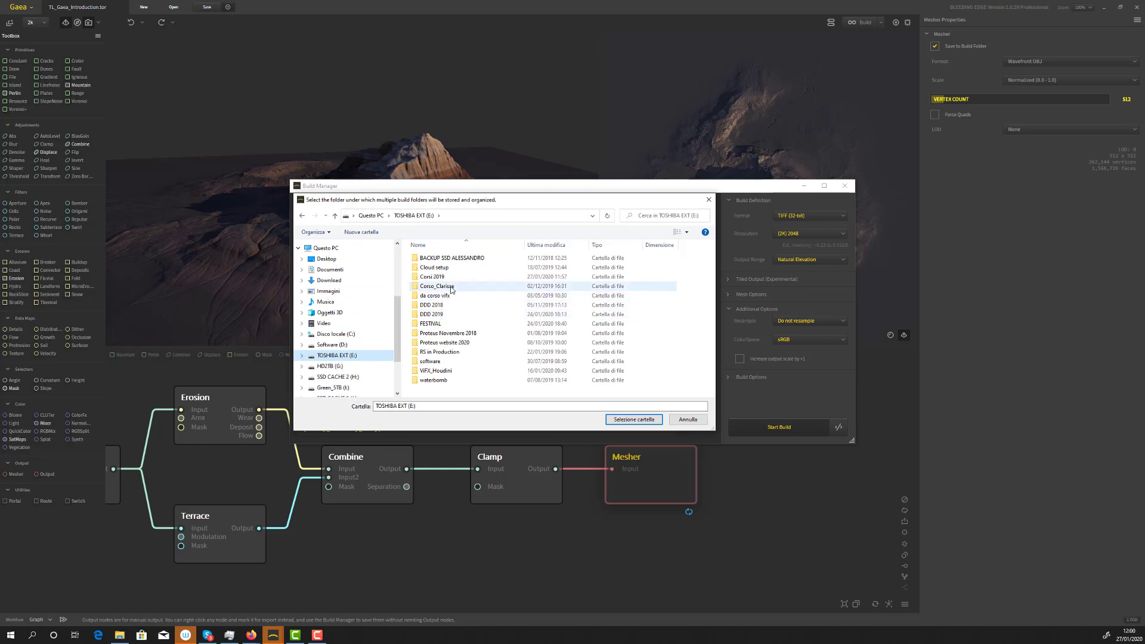
double_click(441, 276)
double_click(455, 278)
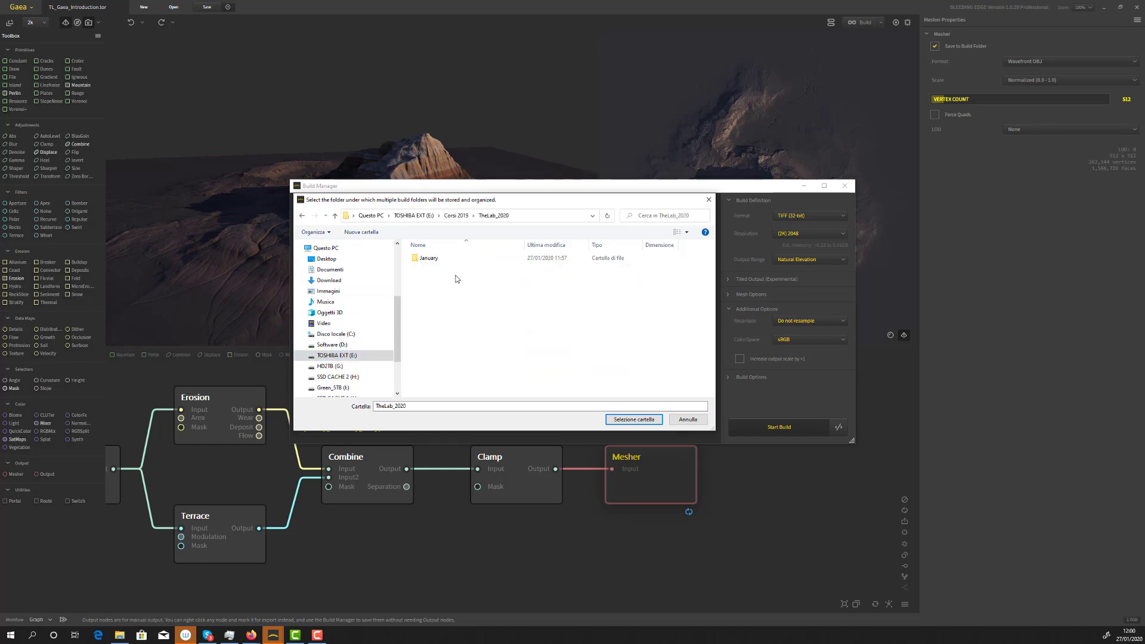
double_click(435, 261)
double_click(436, 263)
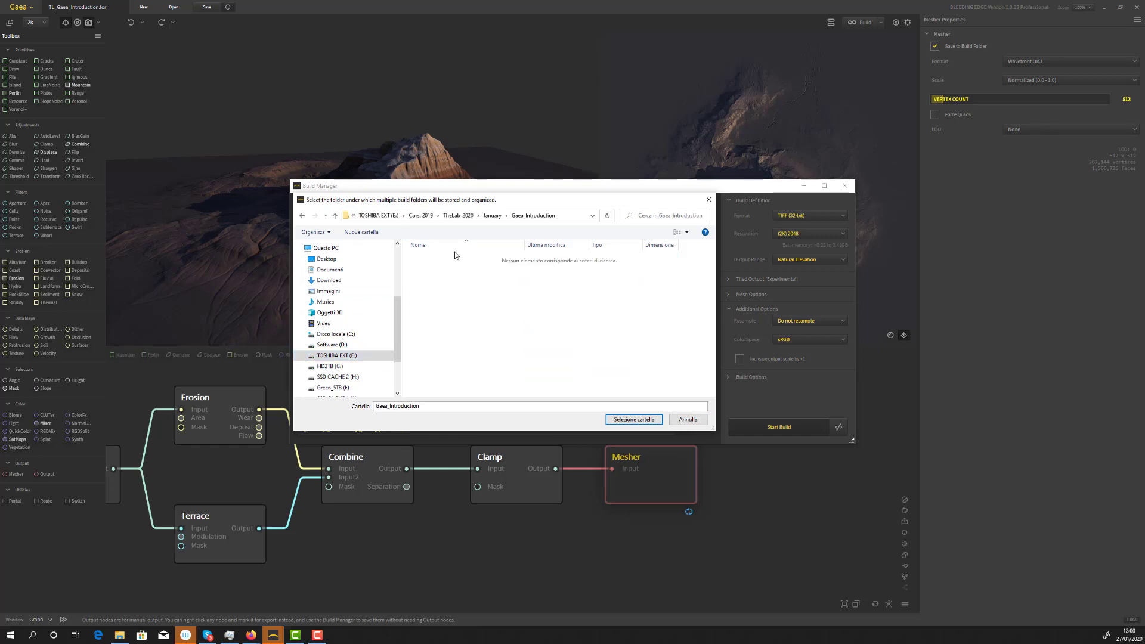
Create a folder named Export inside Gaea_Introduction and open it
click(360, 232)
text(Exp)
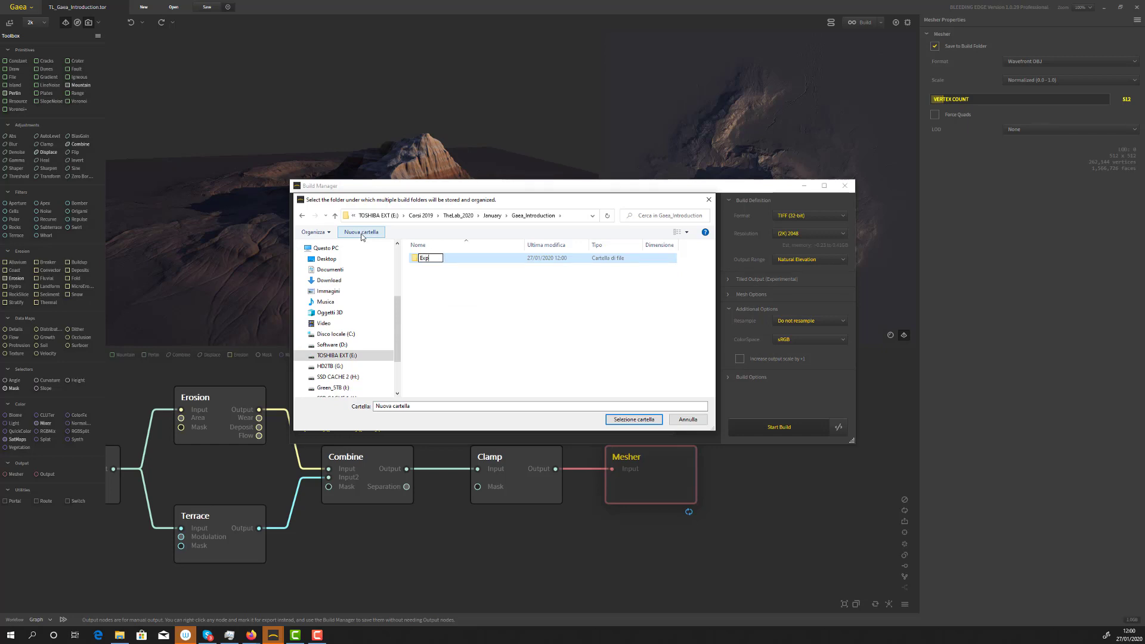
text(ort)
key(Return)
key(Return)
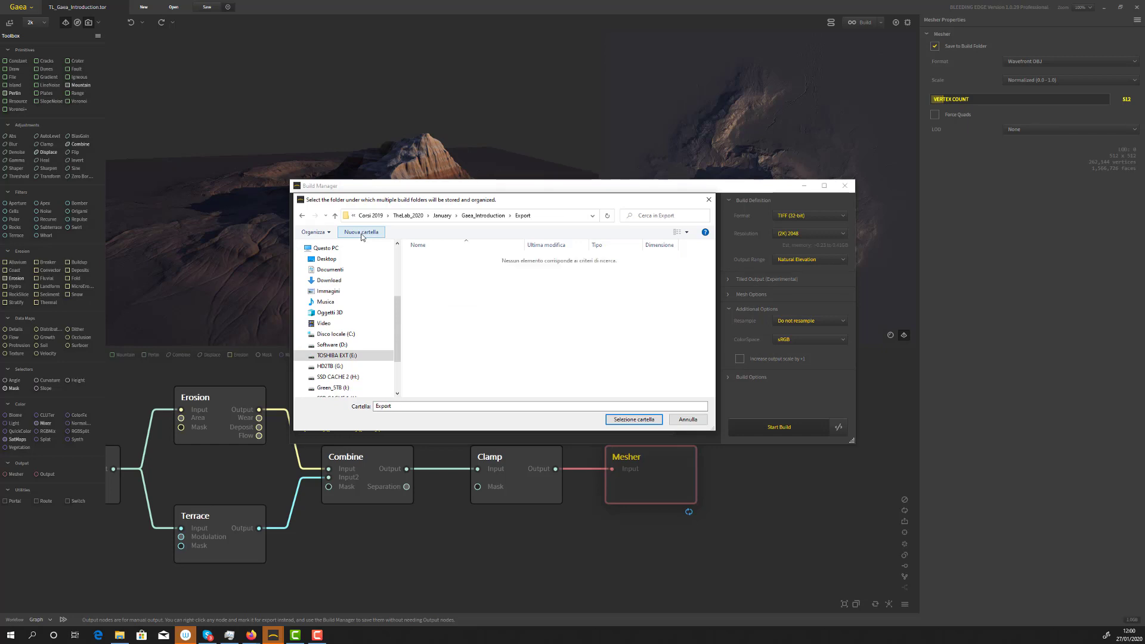
Confirm the Export folder as the build destination and add the Mountain, Displace and Terrace nodes to the build list
click(641, 419)
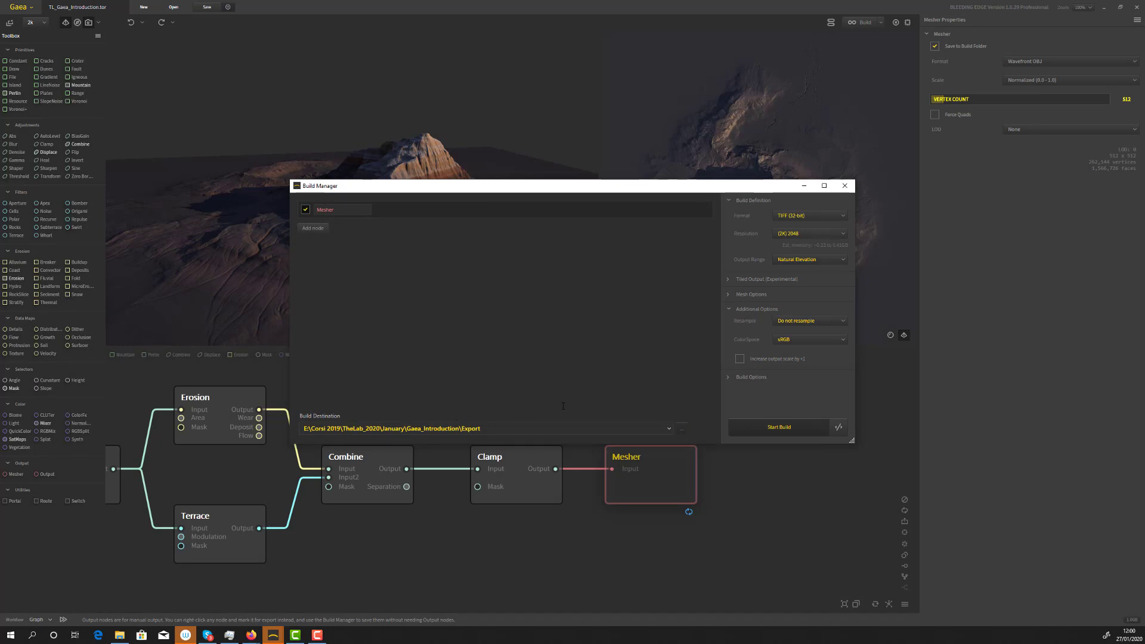
click(313, 229)
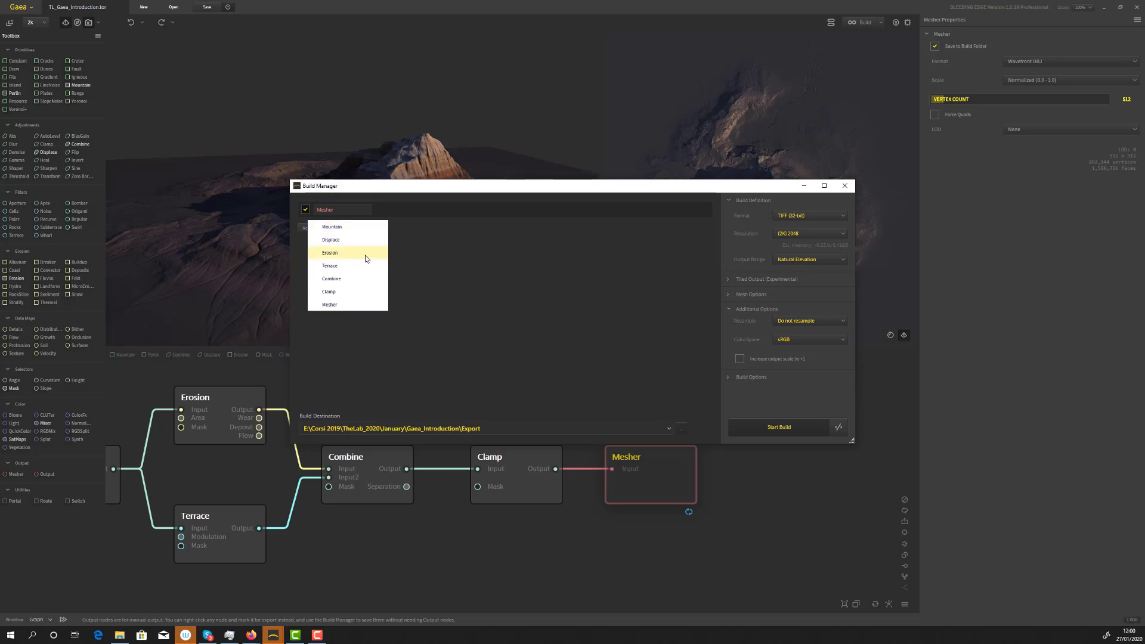
click(352, 228)
click(314, 247)
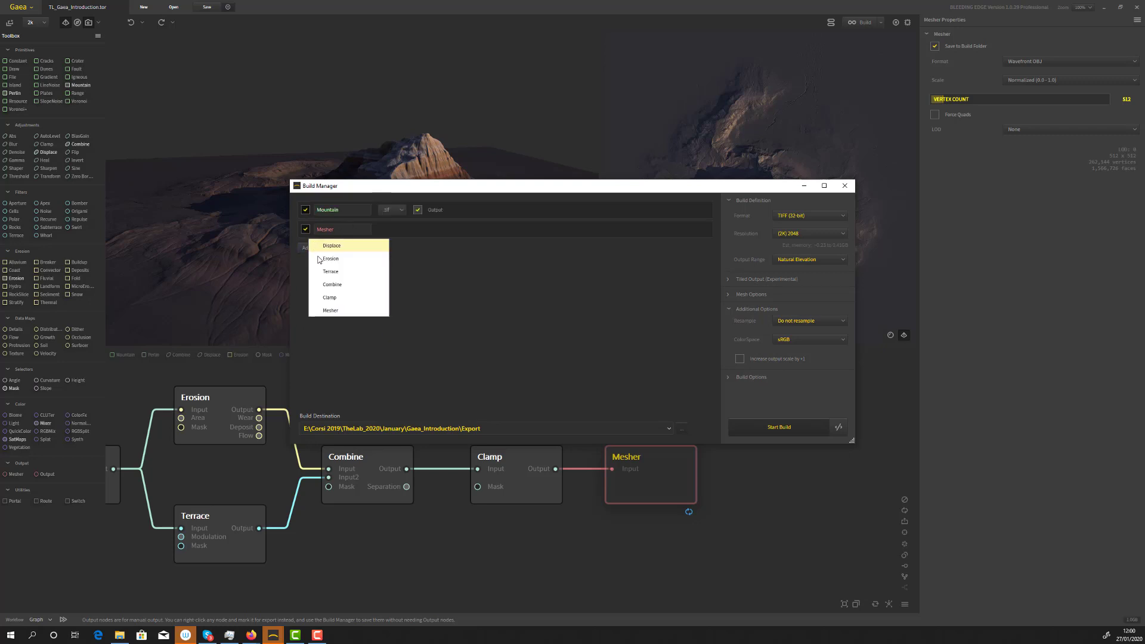
click(332, 245)
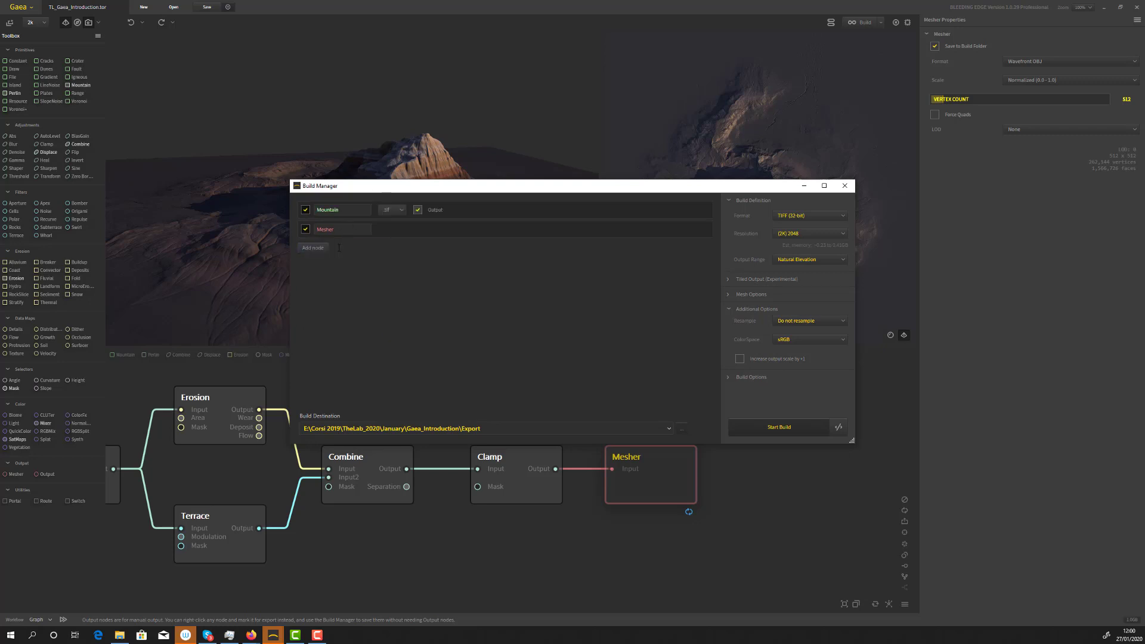
click(314, 267)
click(340, 277)
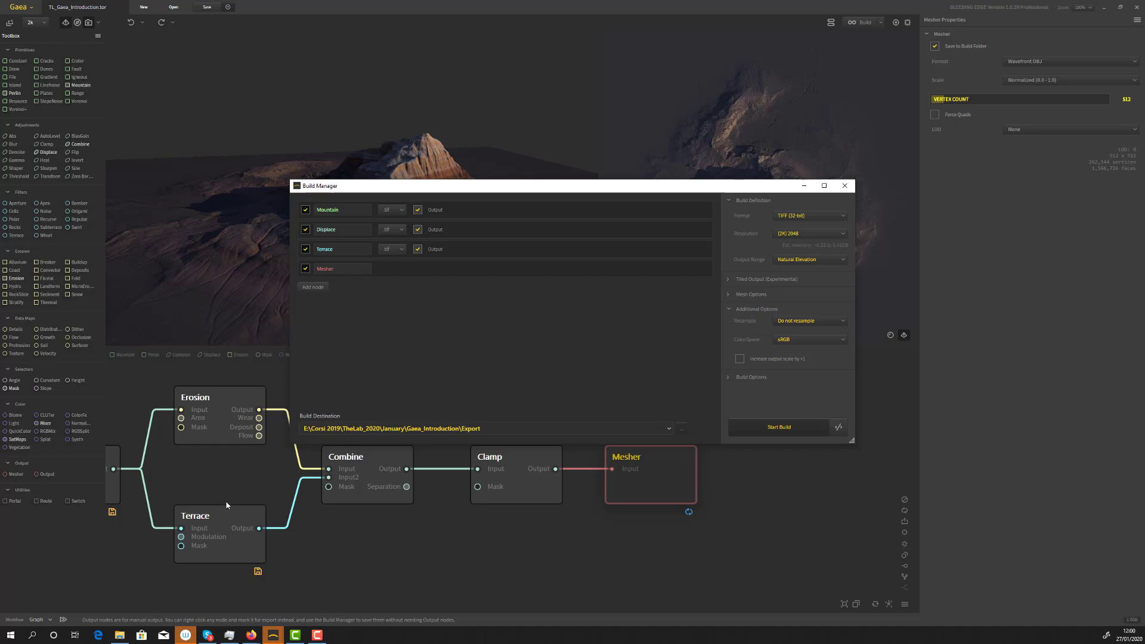
Add the Erosion, Combine and Clamp nodes to the build list
click(312, 287)
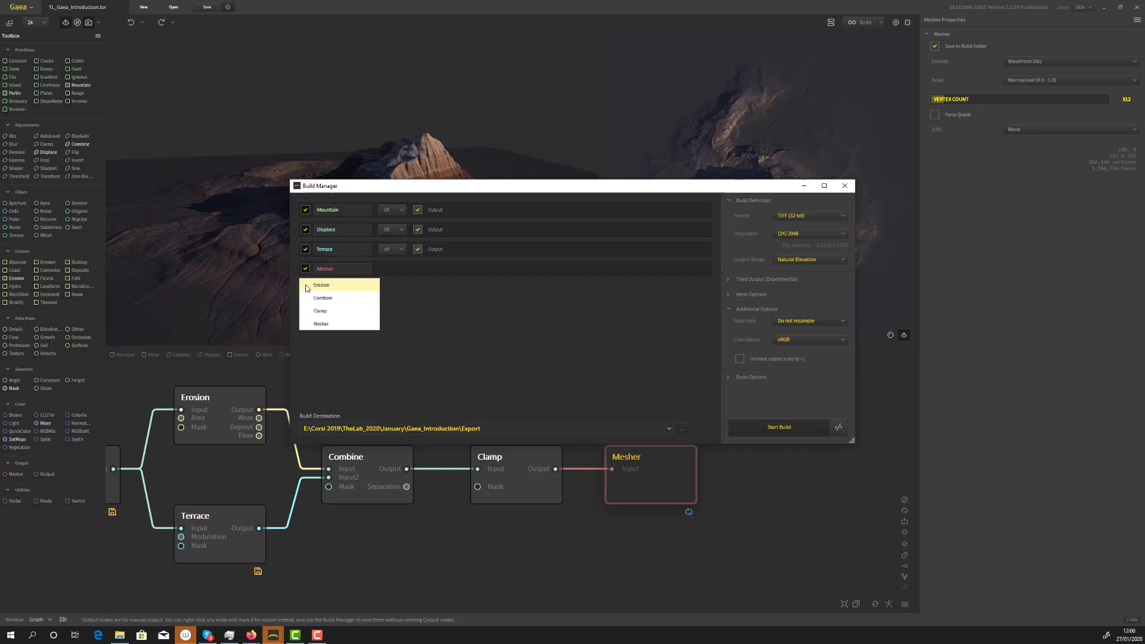
click(329, 285)
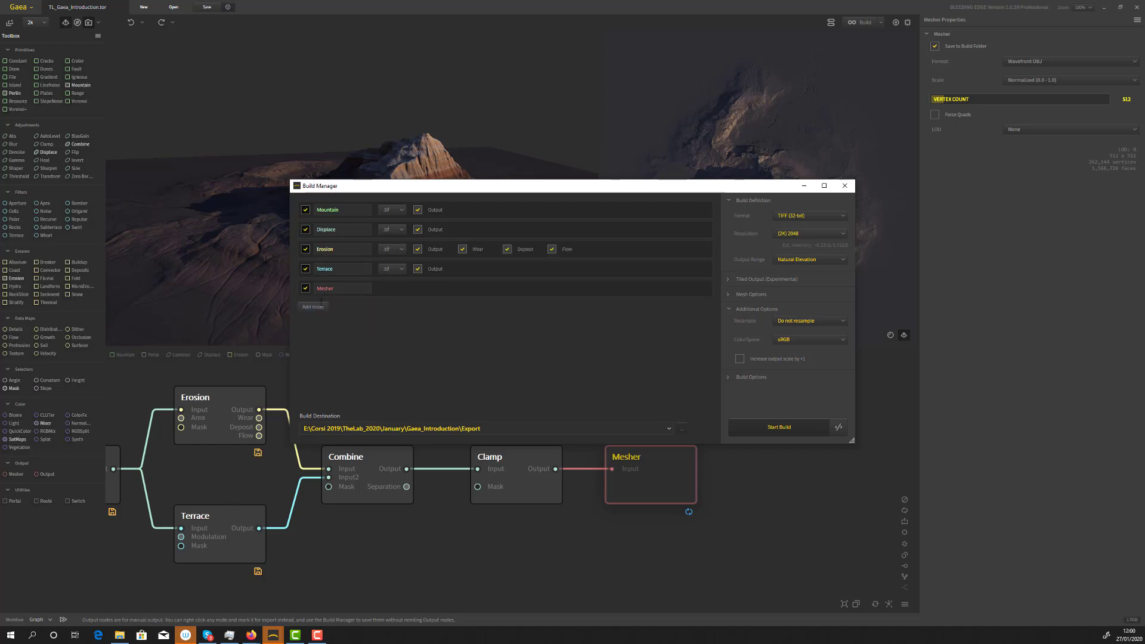
click(313, 307)
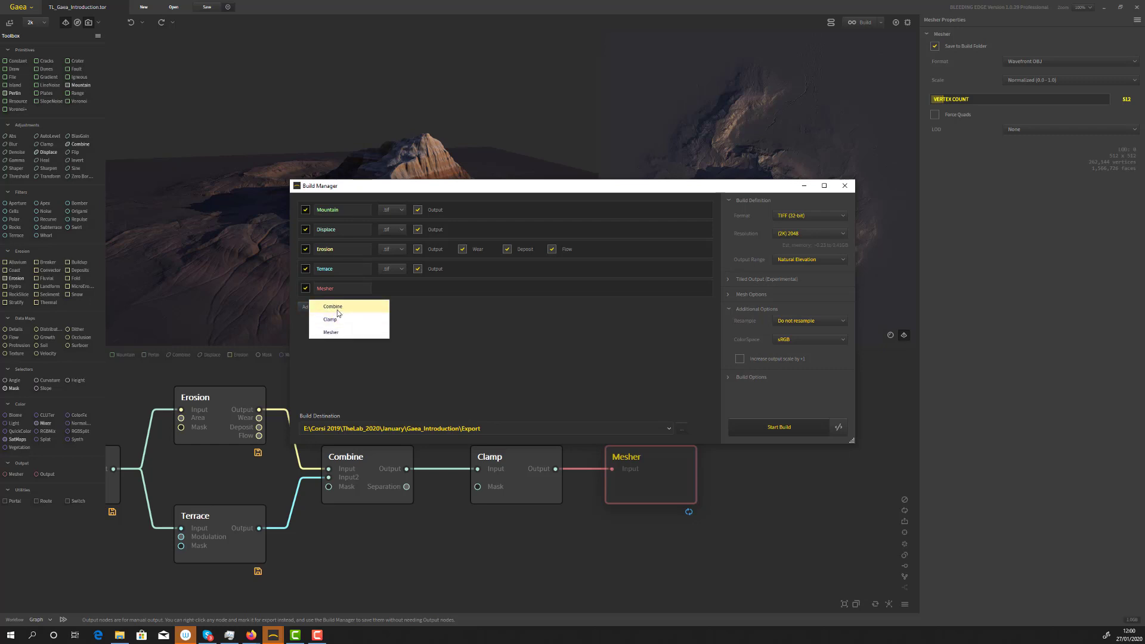
click(318, 307)
click(316, 326)
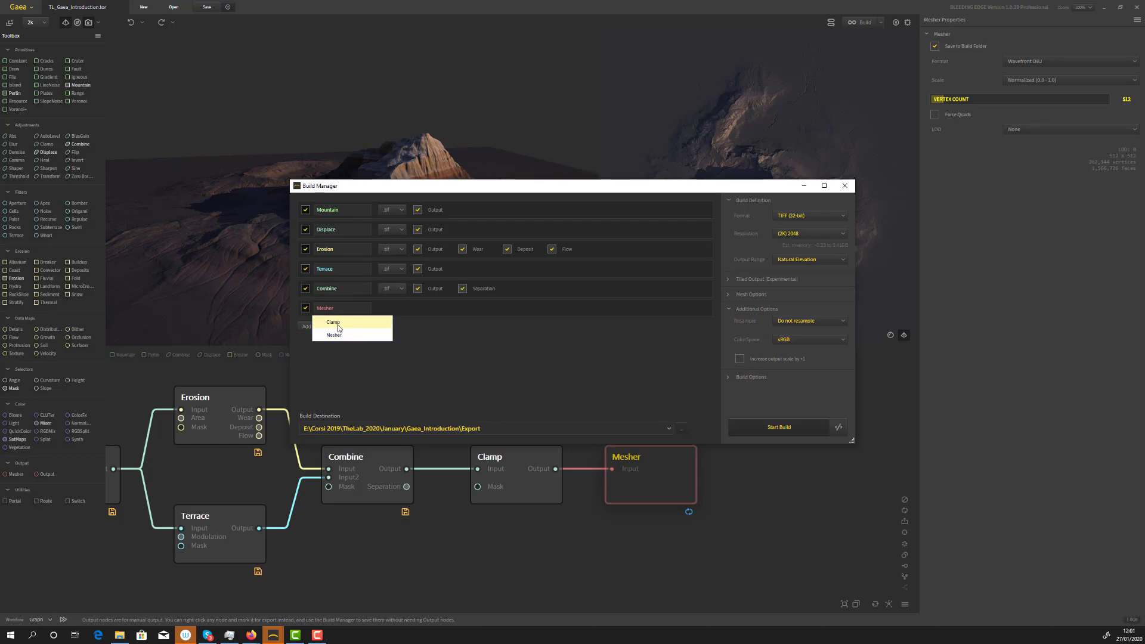
click(337, 324)
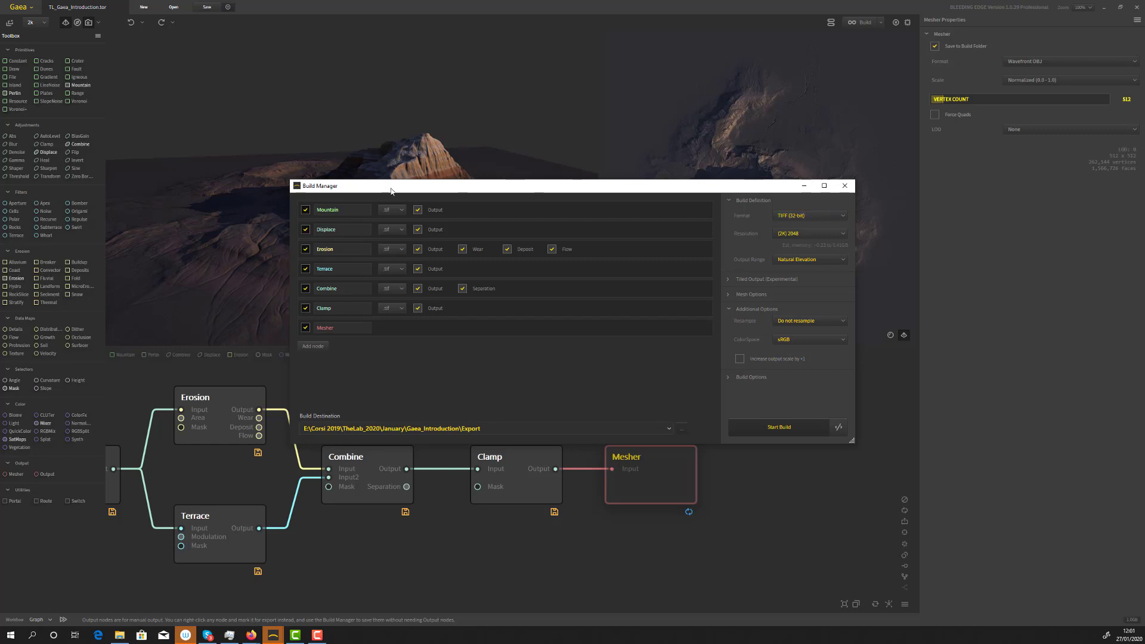
Exclude Combine's Separation output and build the listed nodes, saving the cached preview build
click(388, 211)
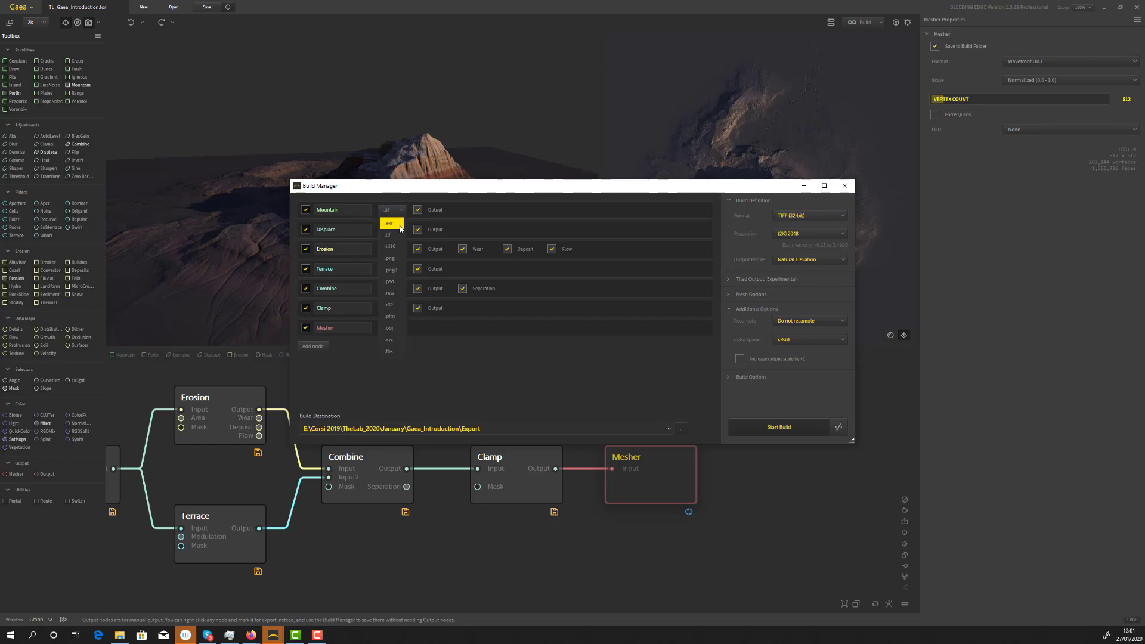
click(650, 195)
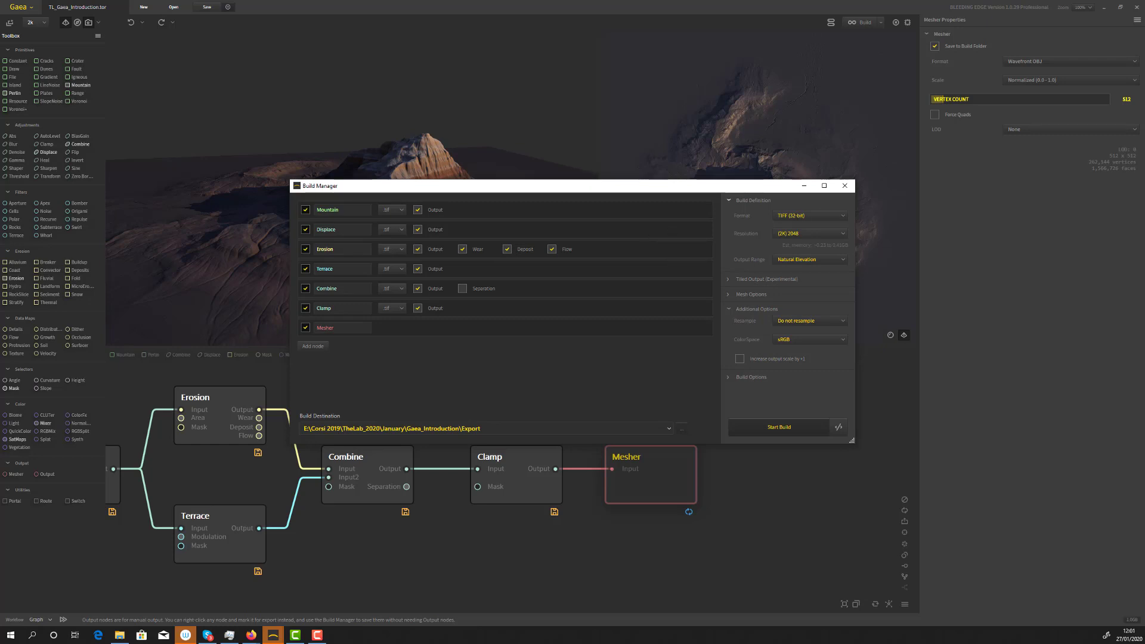
click(776, 427)
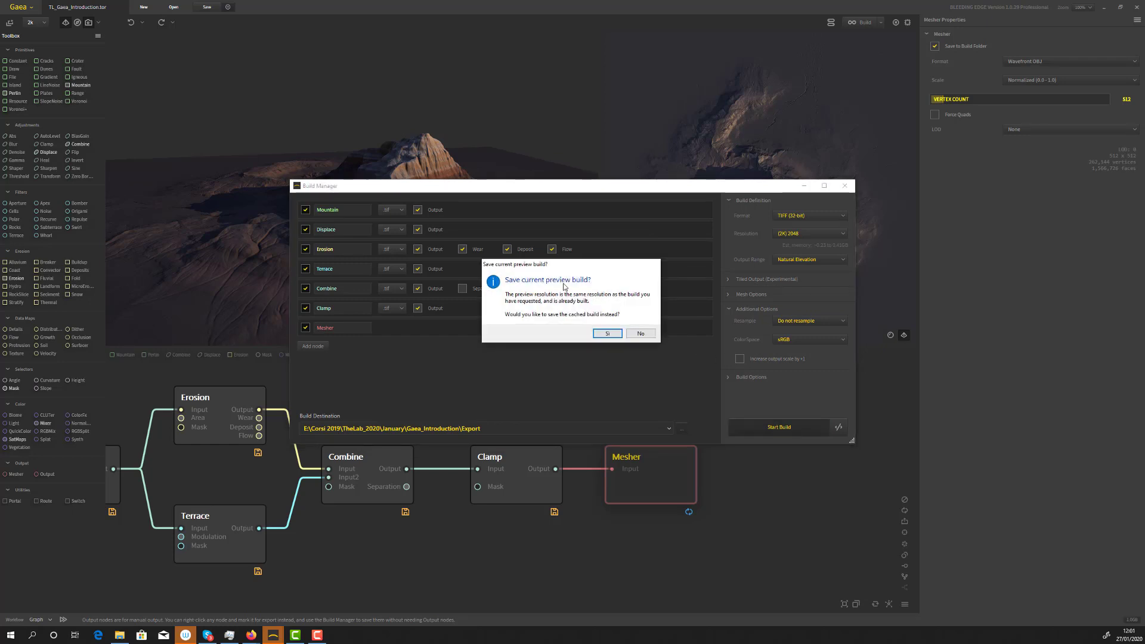
click(608, 335)
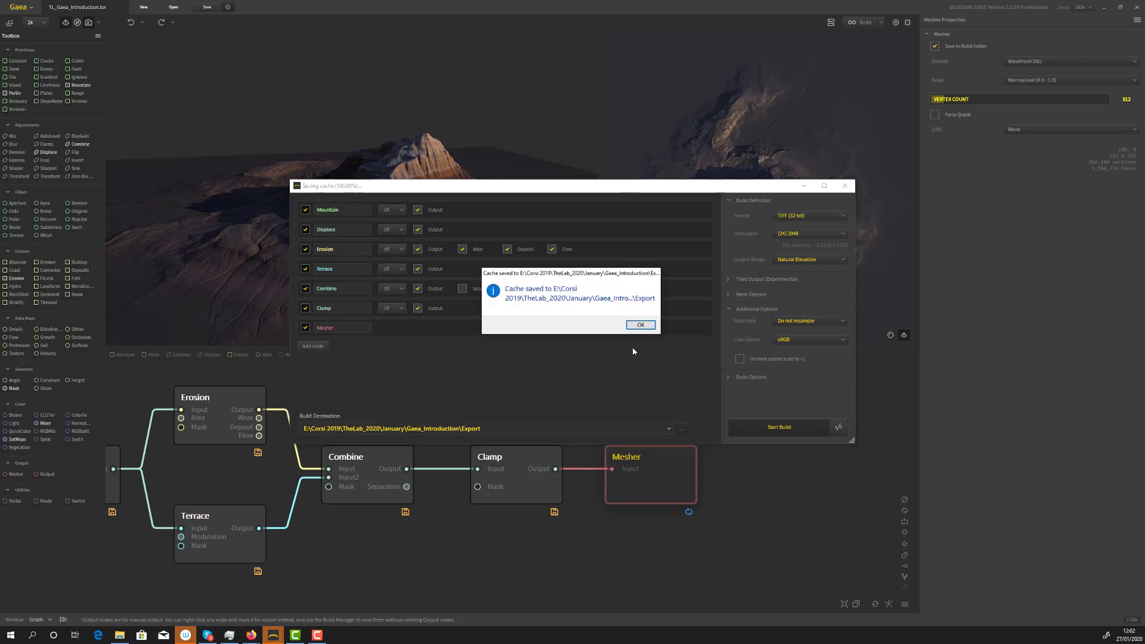
click(642, 327)
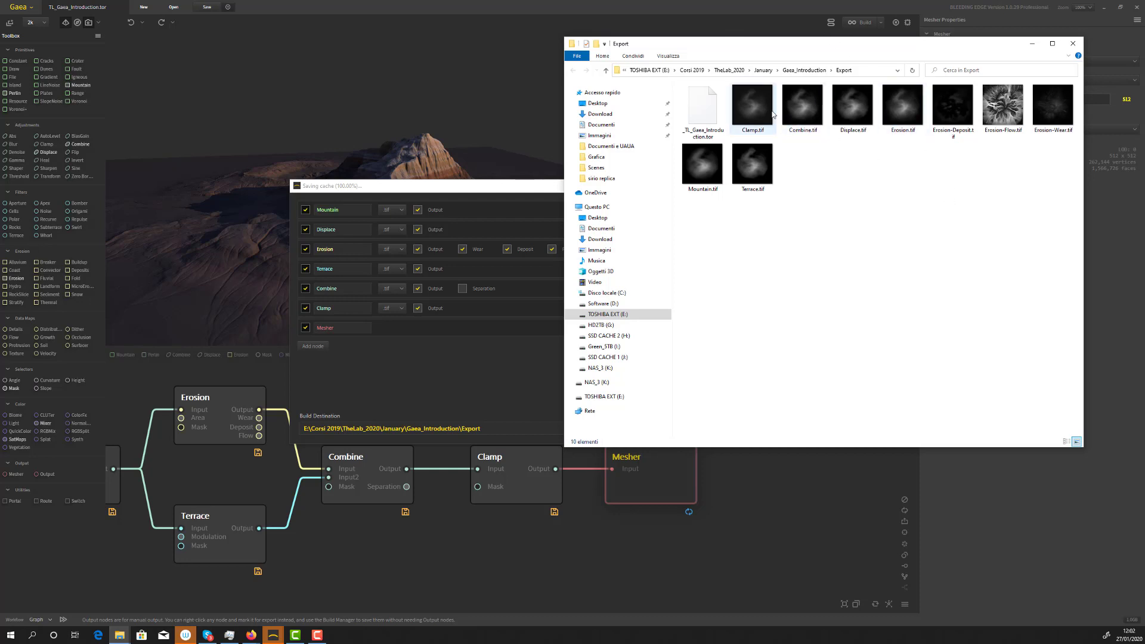
Look through the exported TIFF maps from Clamp.tif to Mountain.tif, then close the viewer and the Export folder
mouse_move(773, 115)
right_click(758, 110)
click(782, 114)
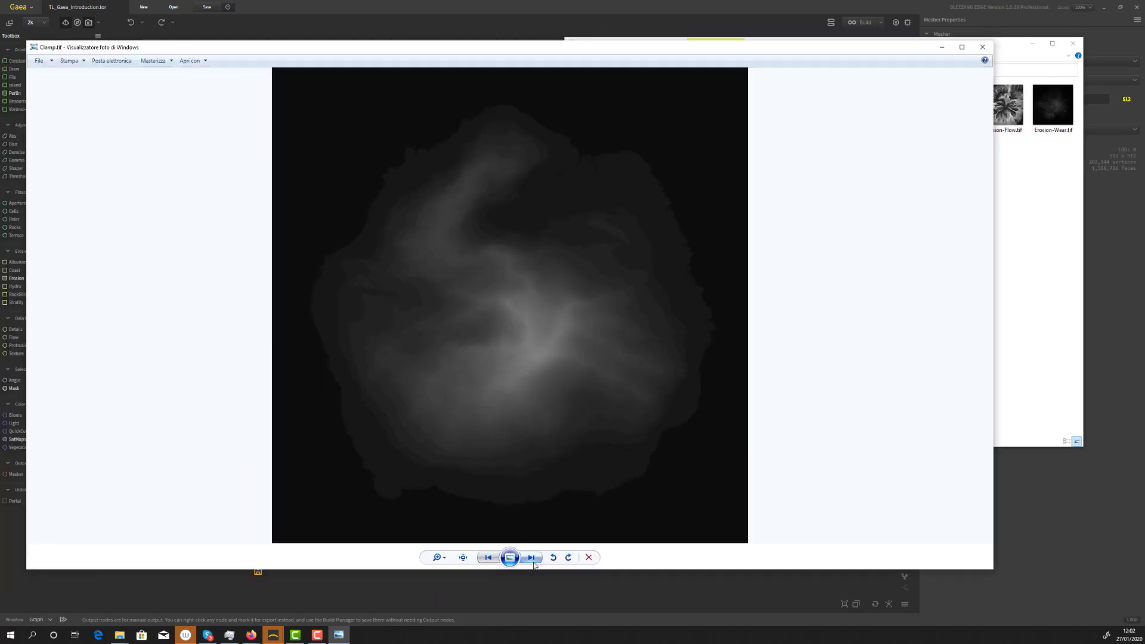
click(532, 561)
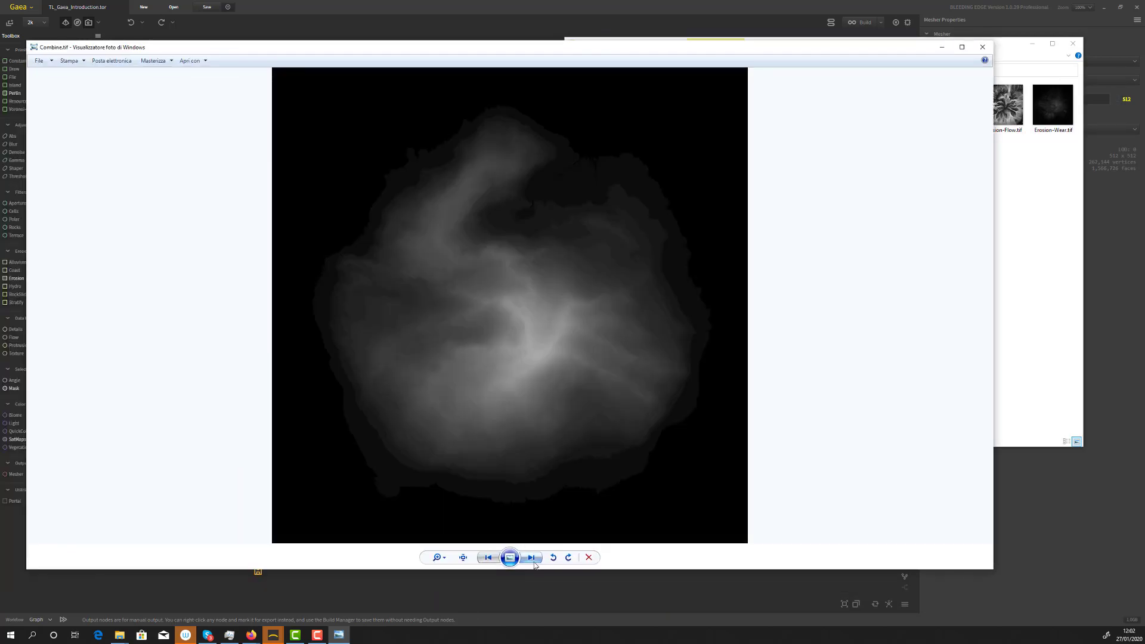
click(531, 558)
click(531, 557)
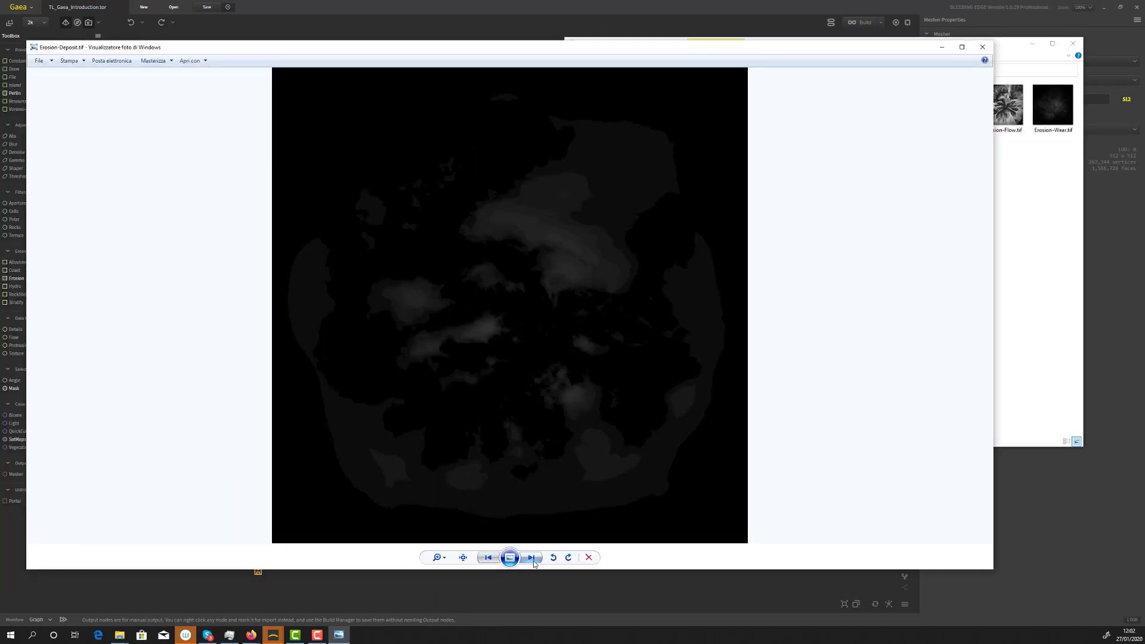
click(532, 559)
click(532, 559)
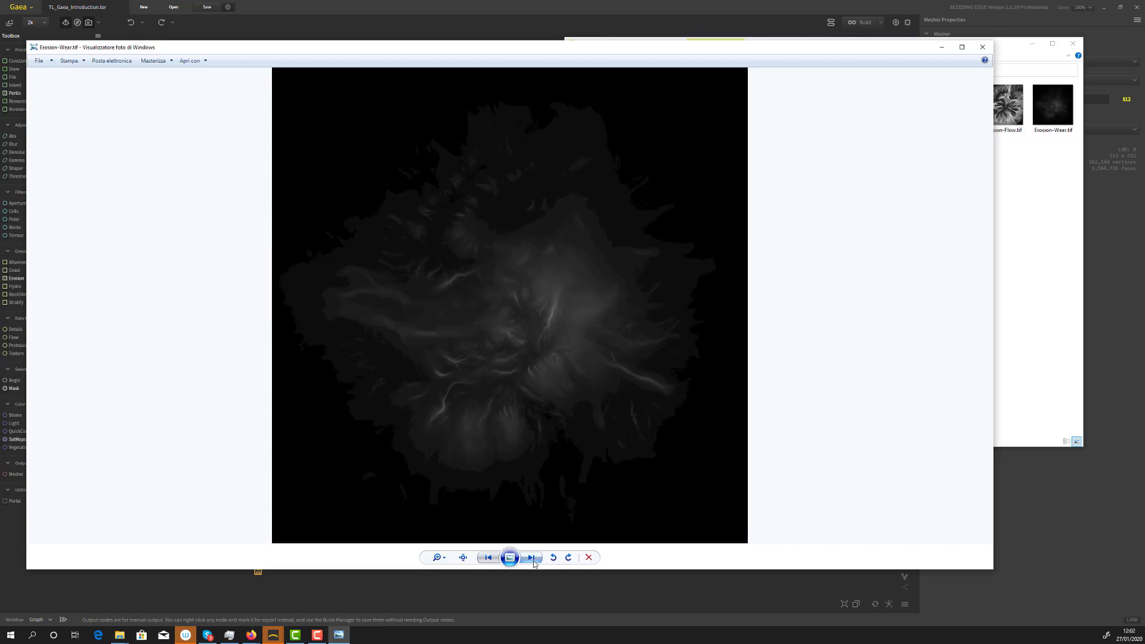
click(533, 559)
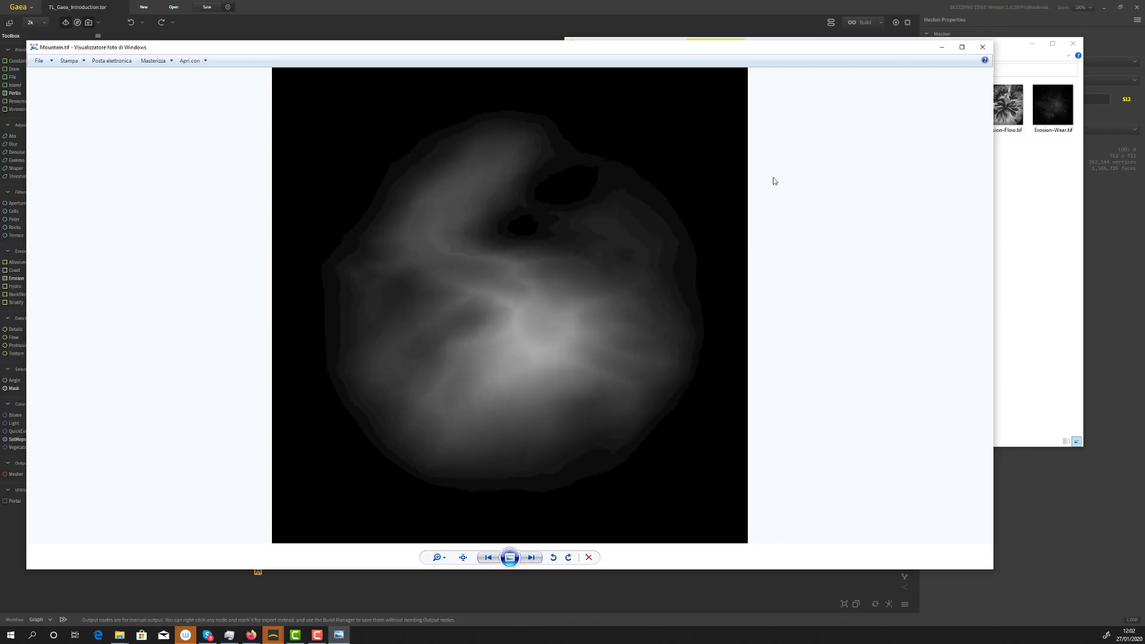
click(982, 46)
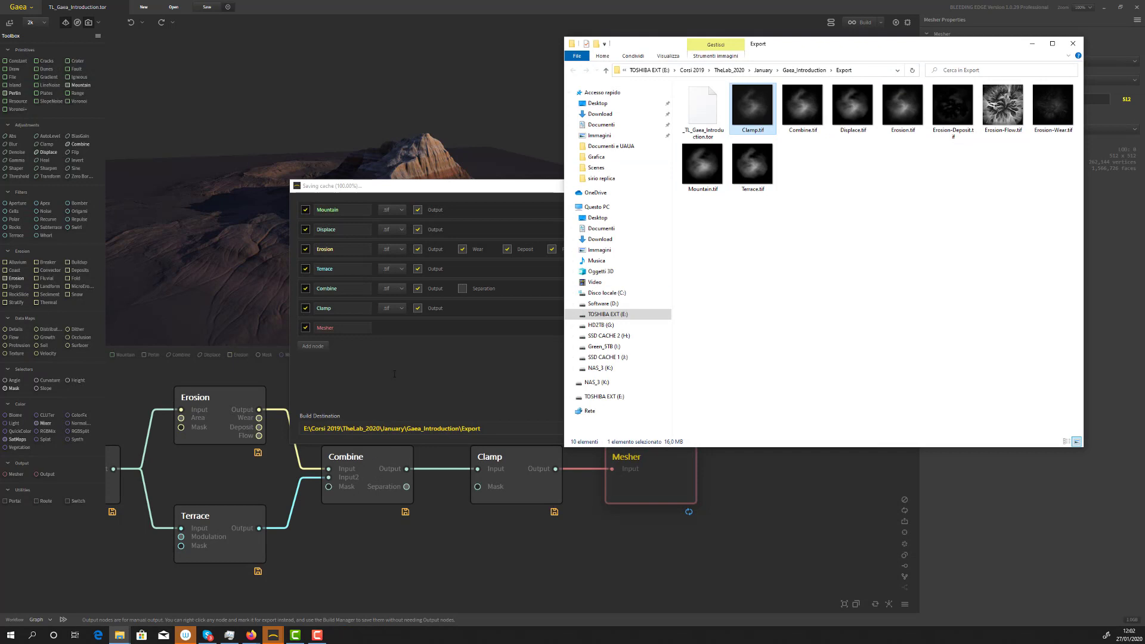
click(1072, 42)
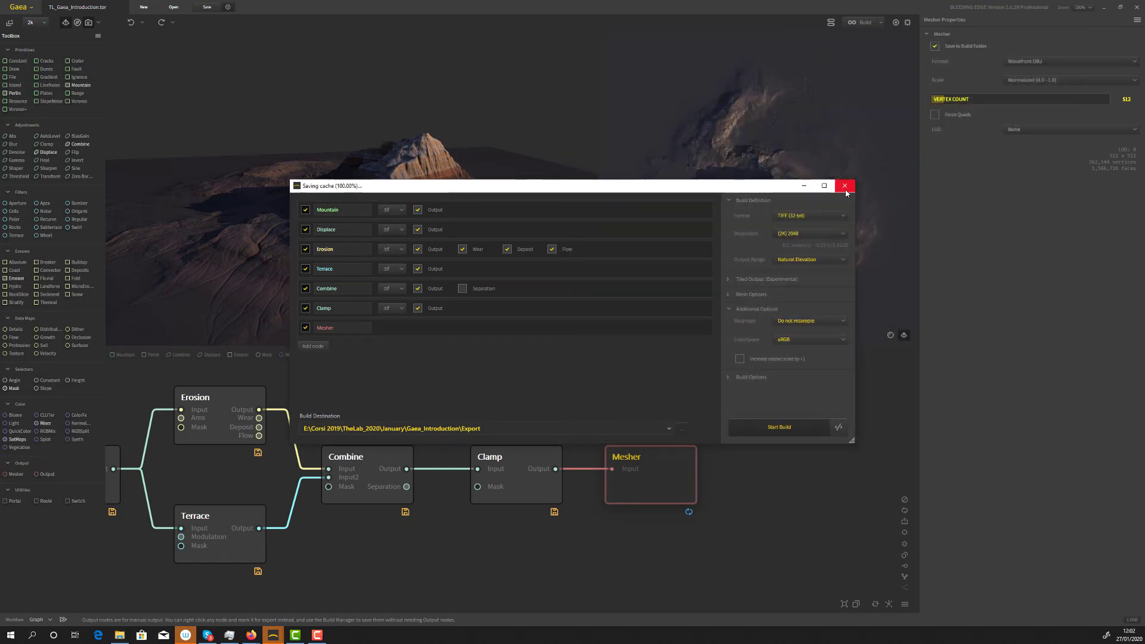
Exclude every node except Mesher from the build and close the Build Manager
click(305, 308)
click(306, 289)
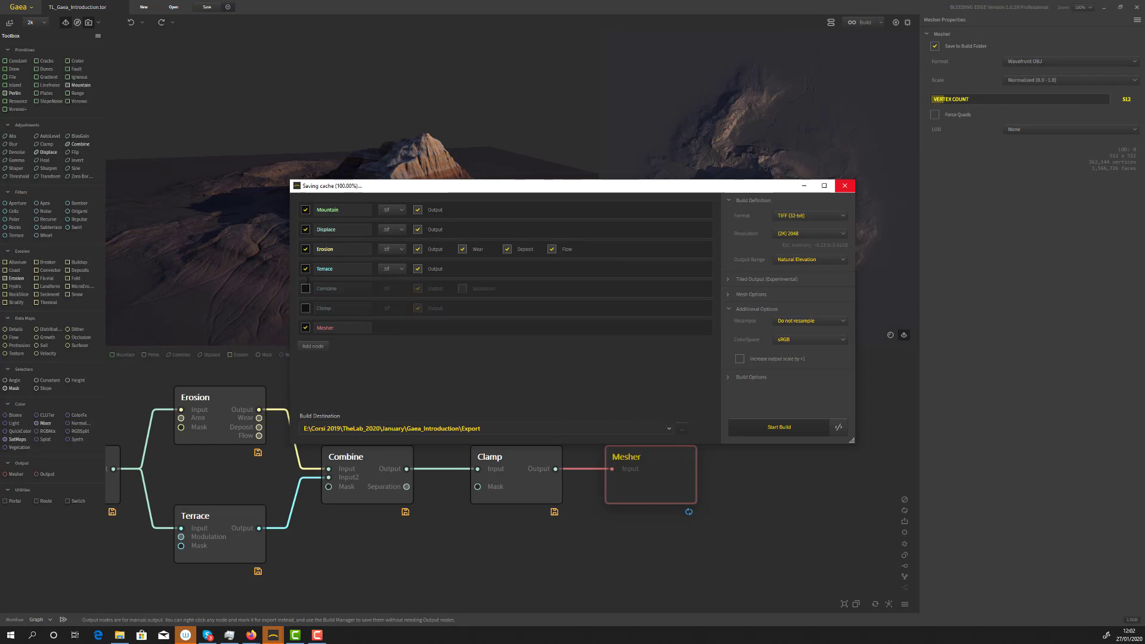
click(306, 269)
click(305, 250)
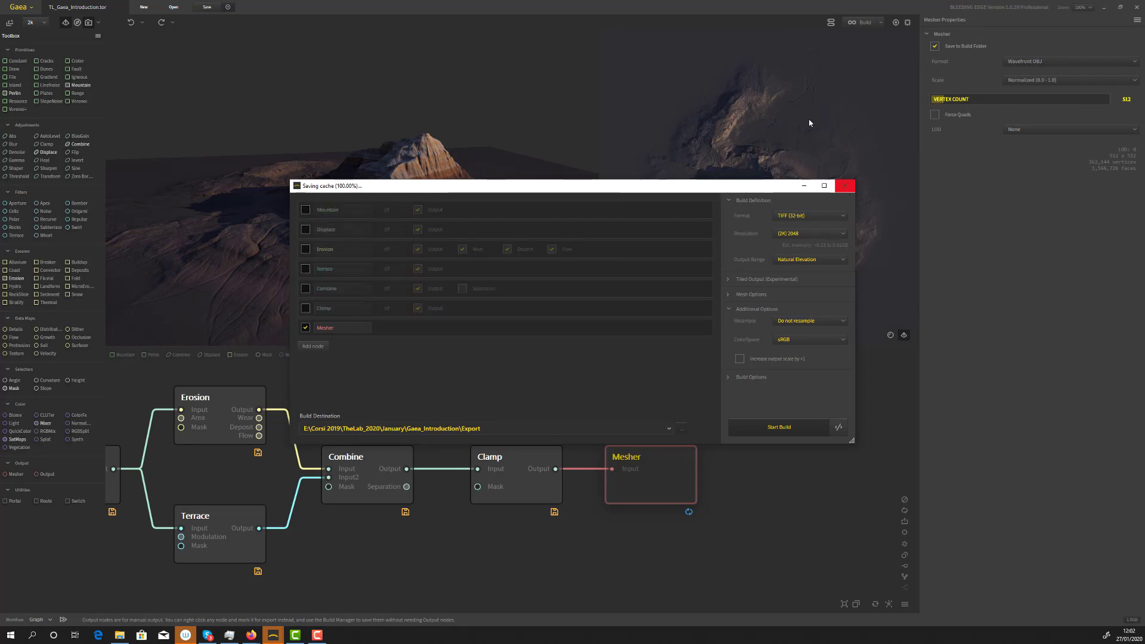
click(844, 186)
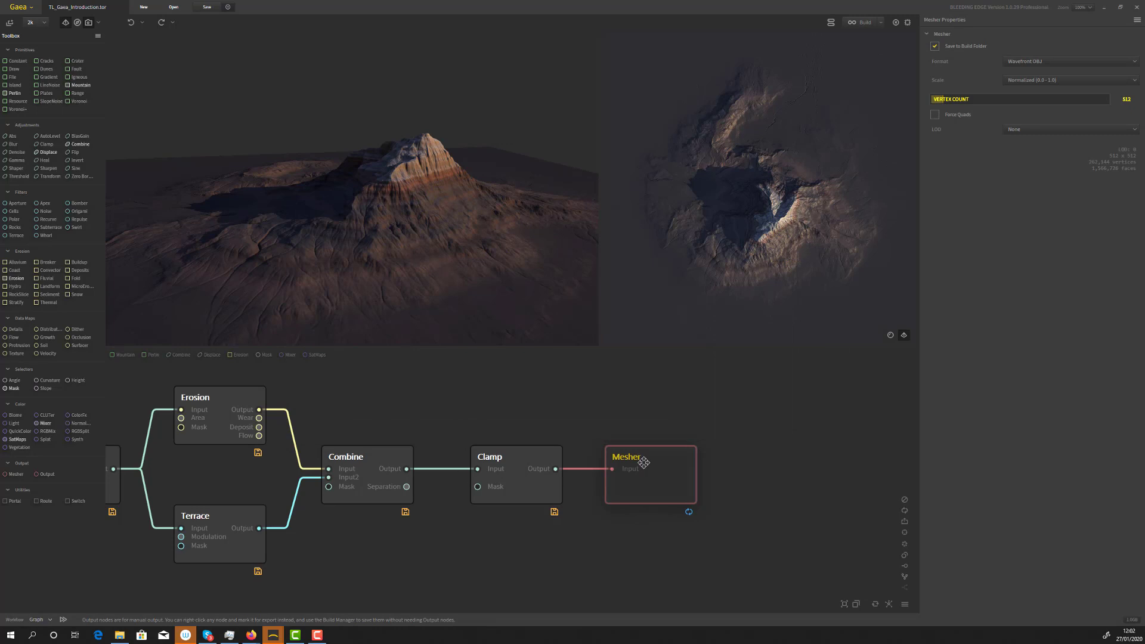
Place the Mesher node below Clamp, fed from Combine's output, and build it by saving the cached preview build
drag(644, 462, 535, 559)
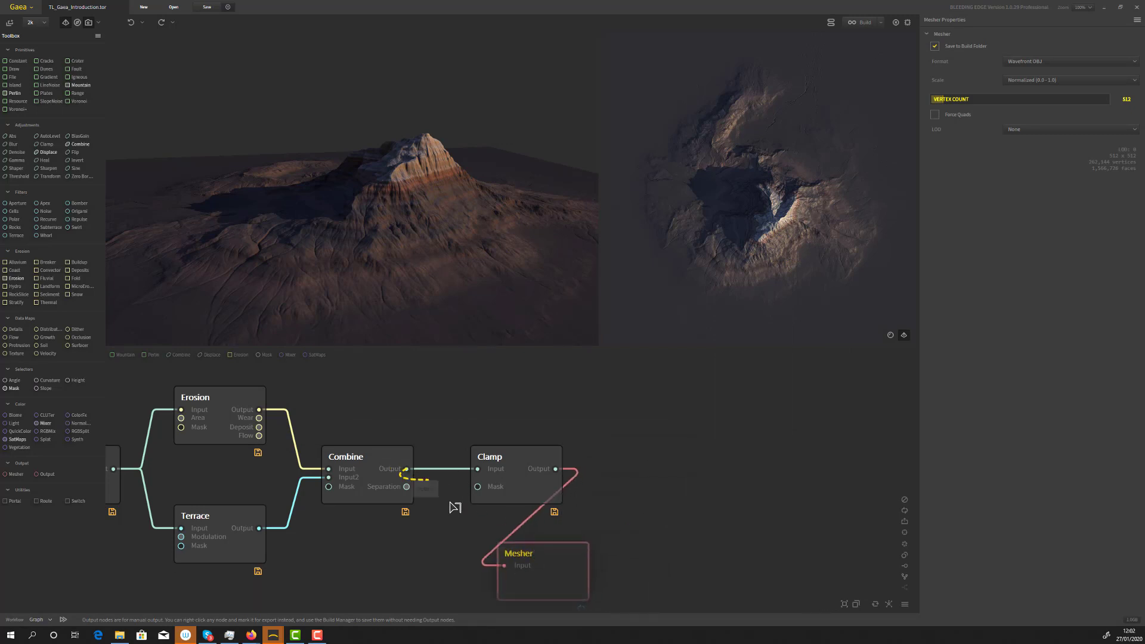
drag(454, 507, 489, 548)
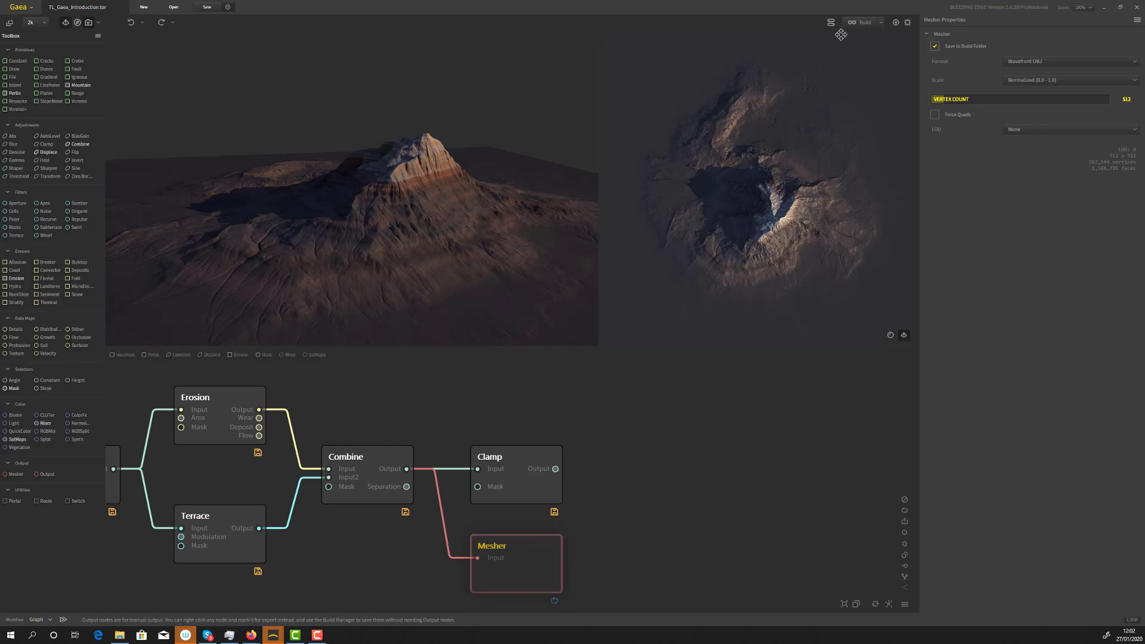
click(858, 22)
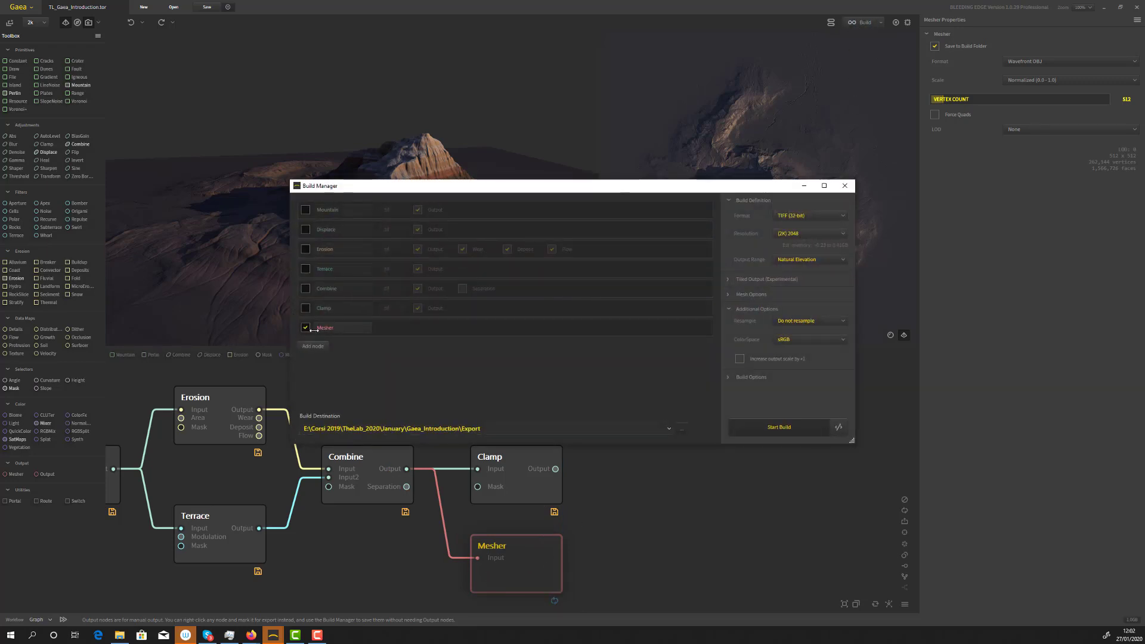
click(793, 427)
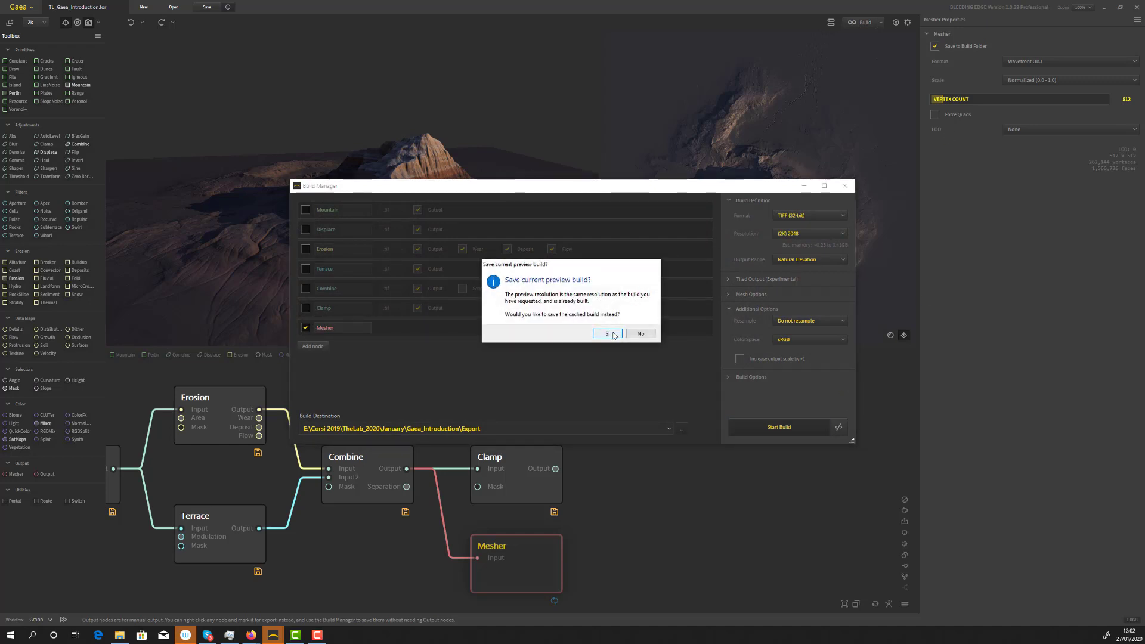
click(608, 333)
click(641, 325)
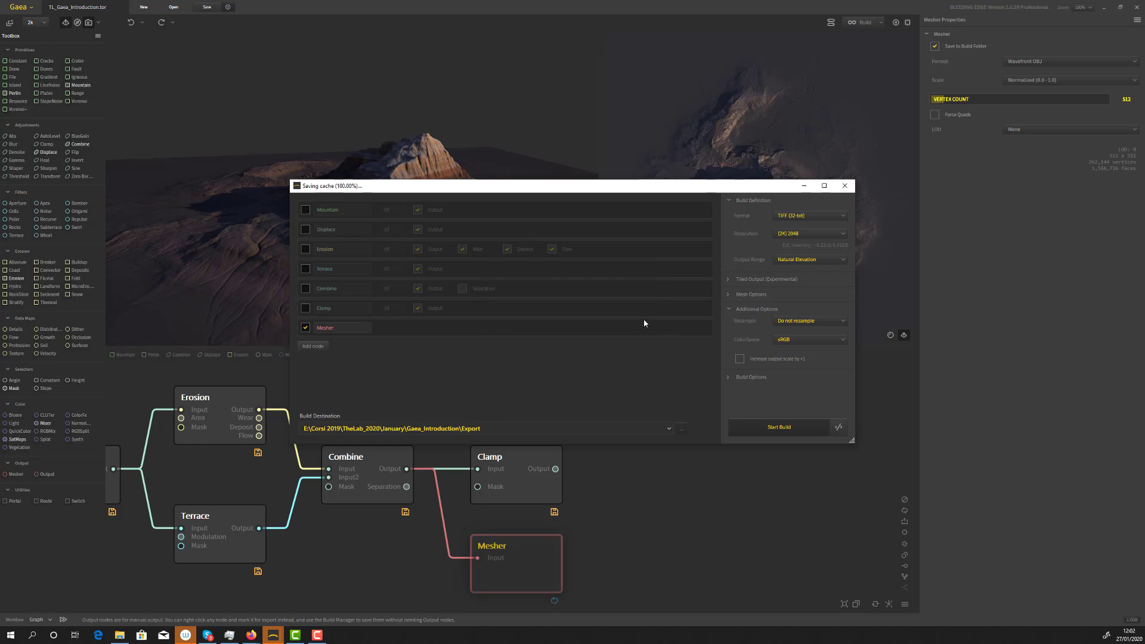
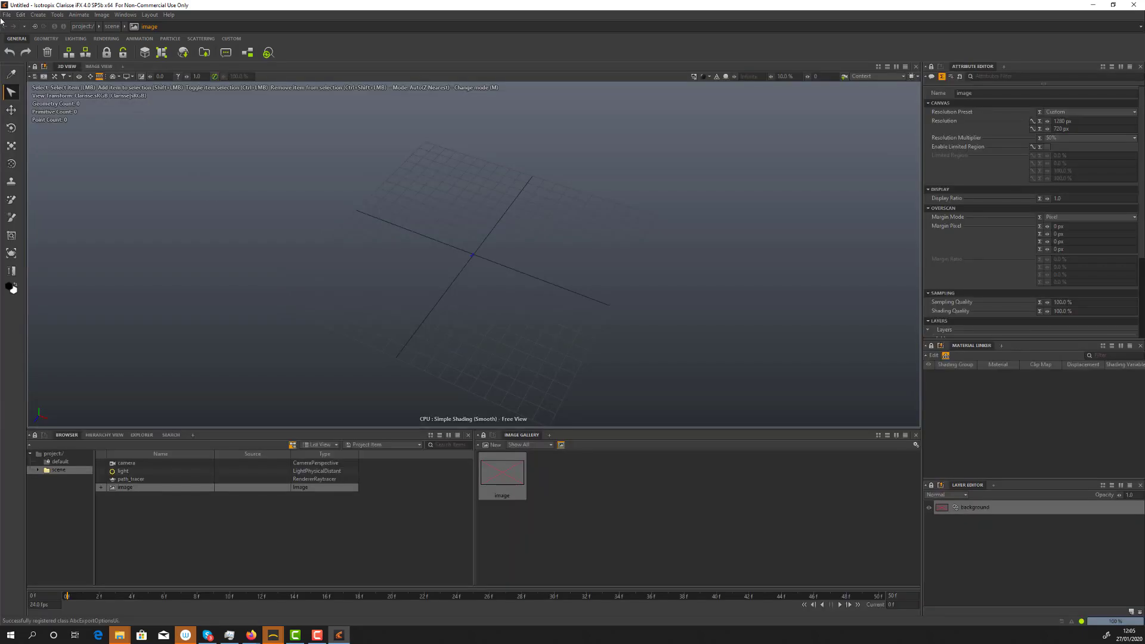
Import Mesher.obj from the Gaea_Introduction Export folder as geometry, including its OBJ materials
click(7, 15)
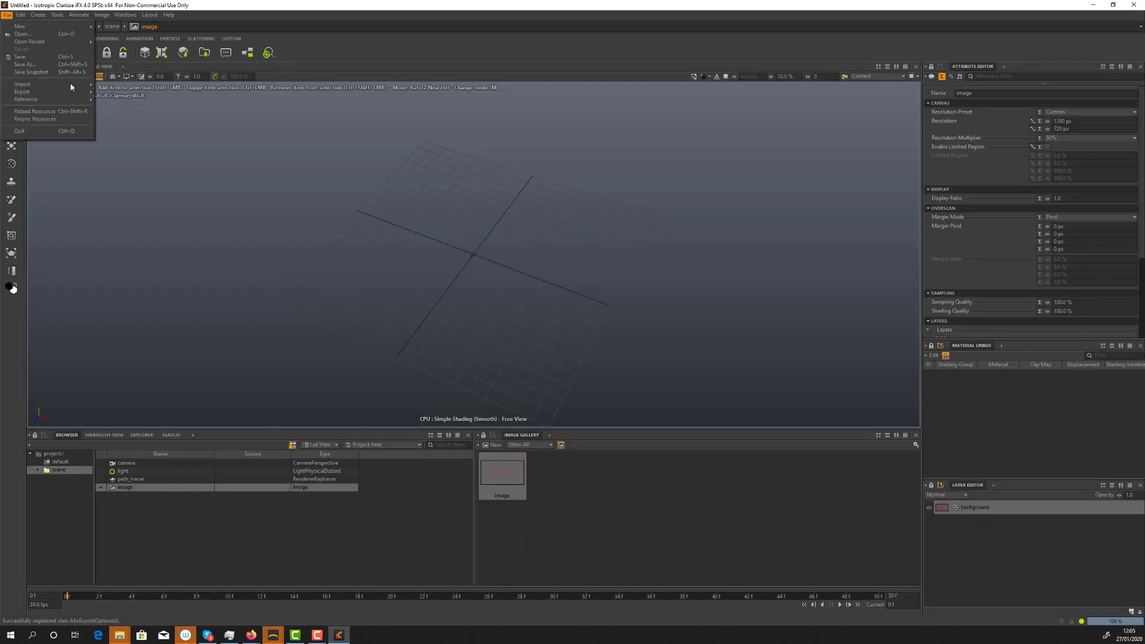
mouse_move(74, 88)
click(121, 84)
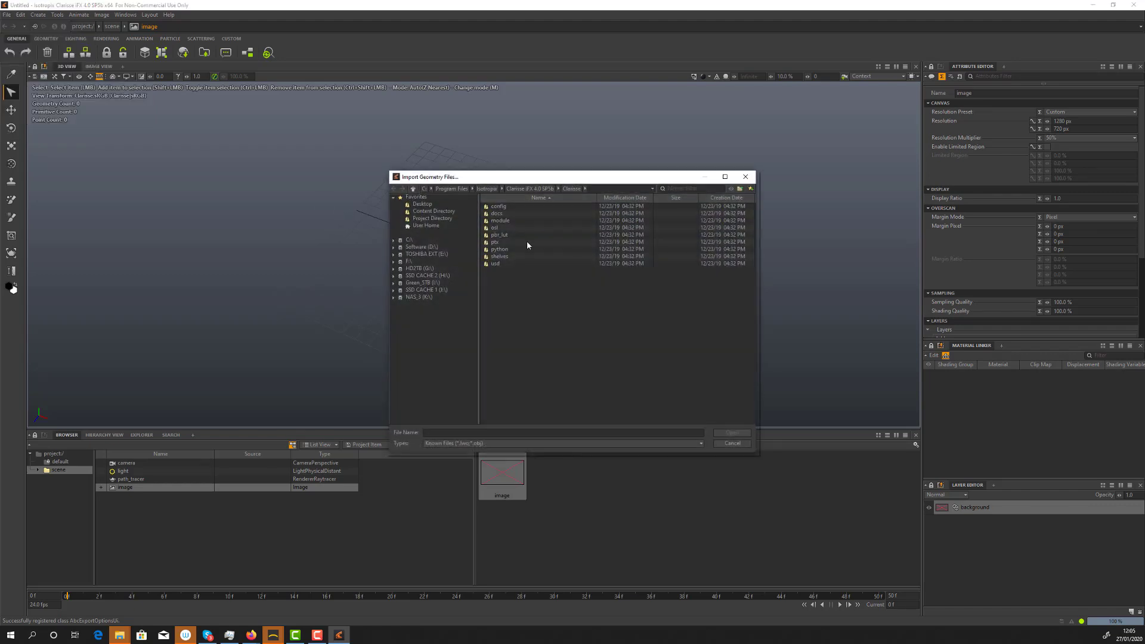
click(429, 256)
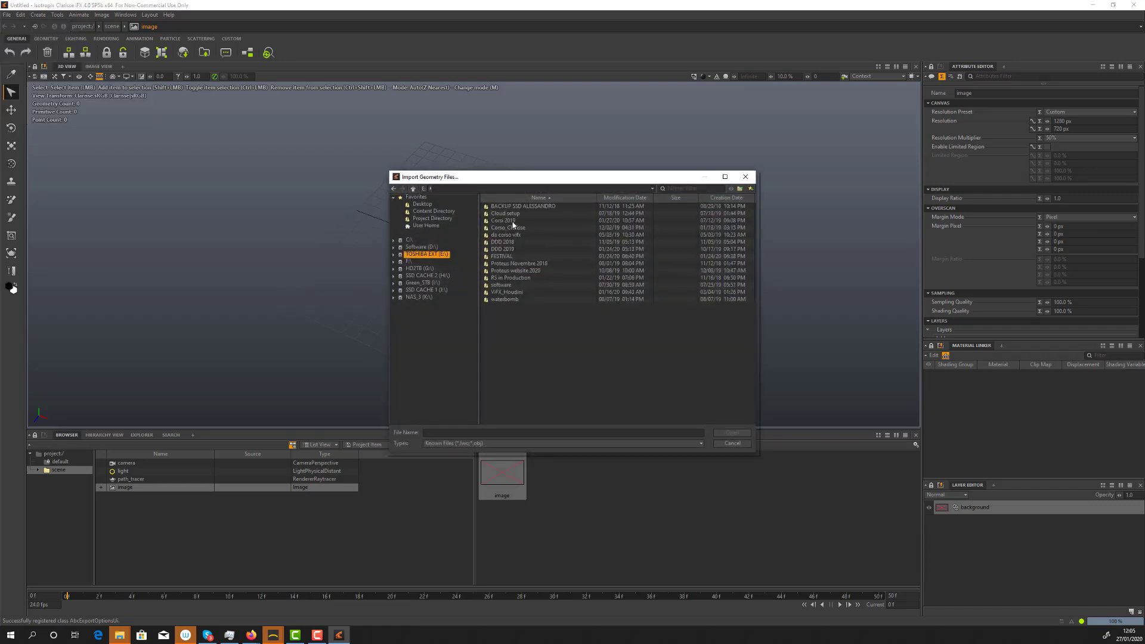
double_click(507, 224)
double_click(506, 221)
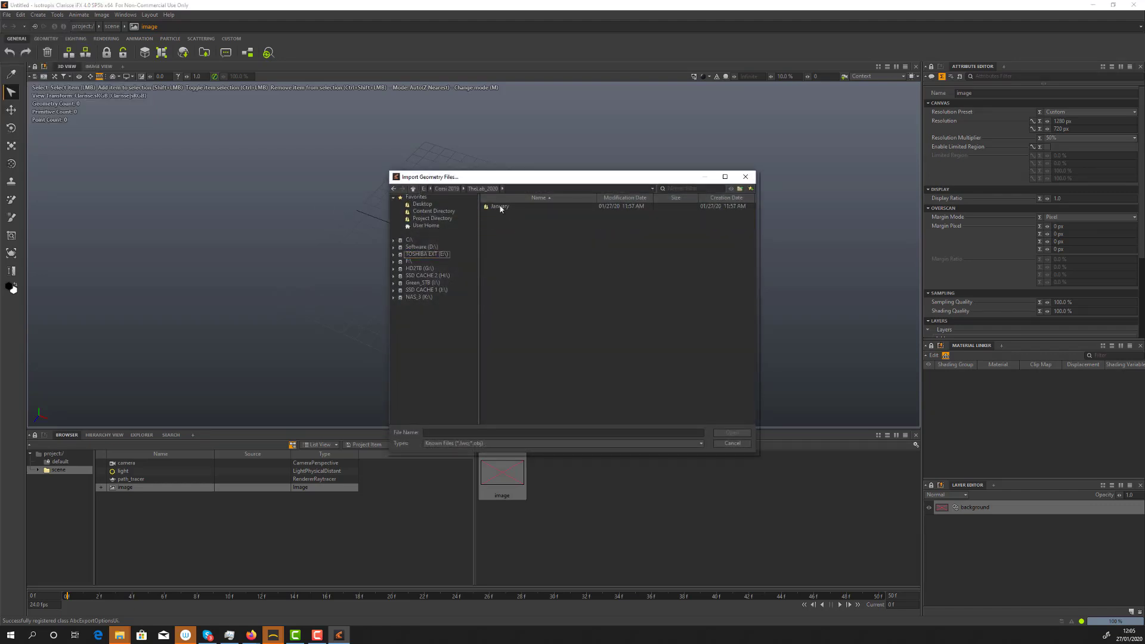
double_click(502, 206)
double_click(501, 207)
double_click(502, 206)
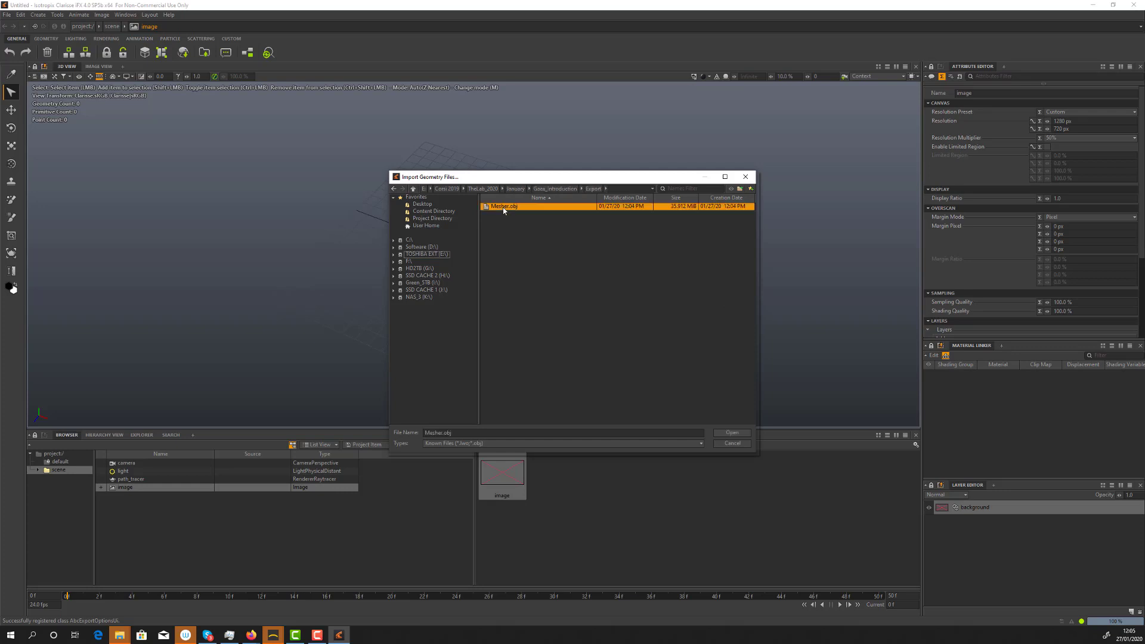
double_click(503, 206)
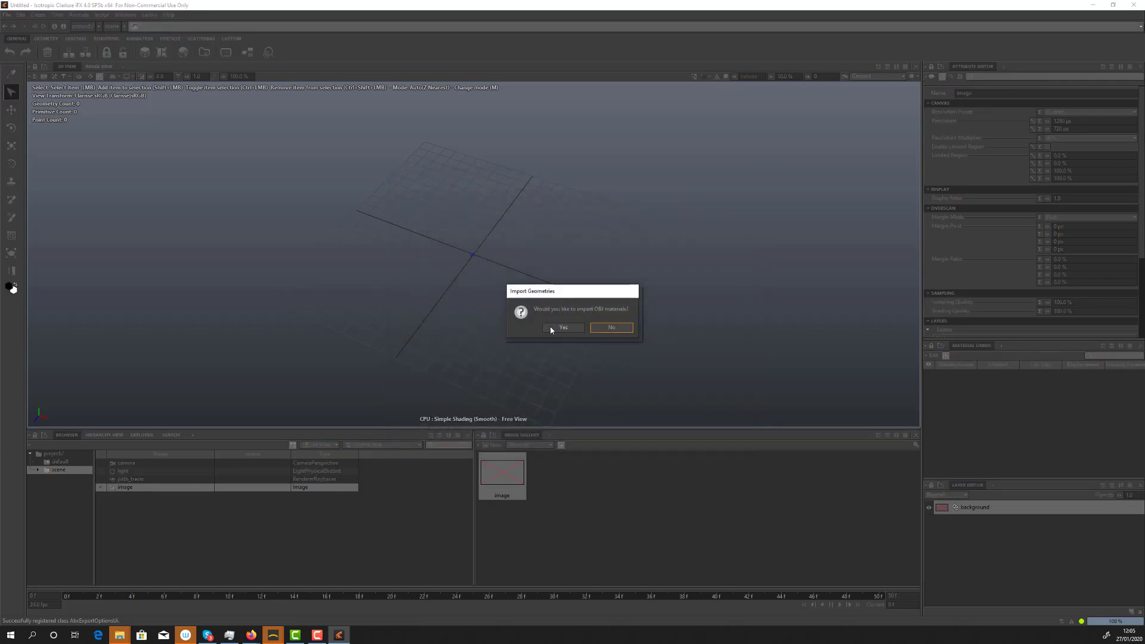
click(561, 327)
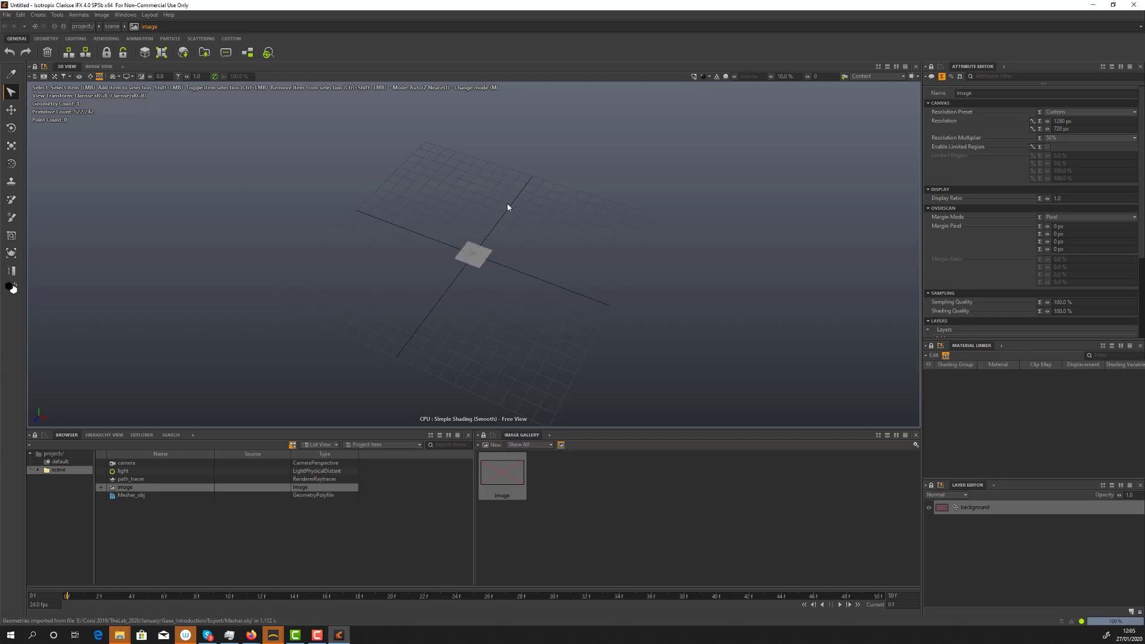
Set the scale of the imported Mesher_obj to 10 on all three axes
click(127, 494)
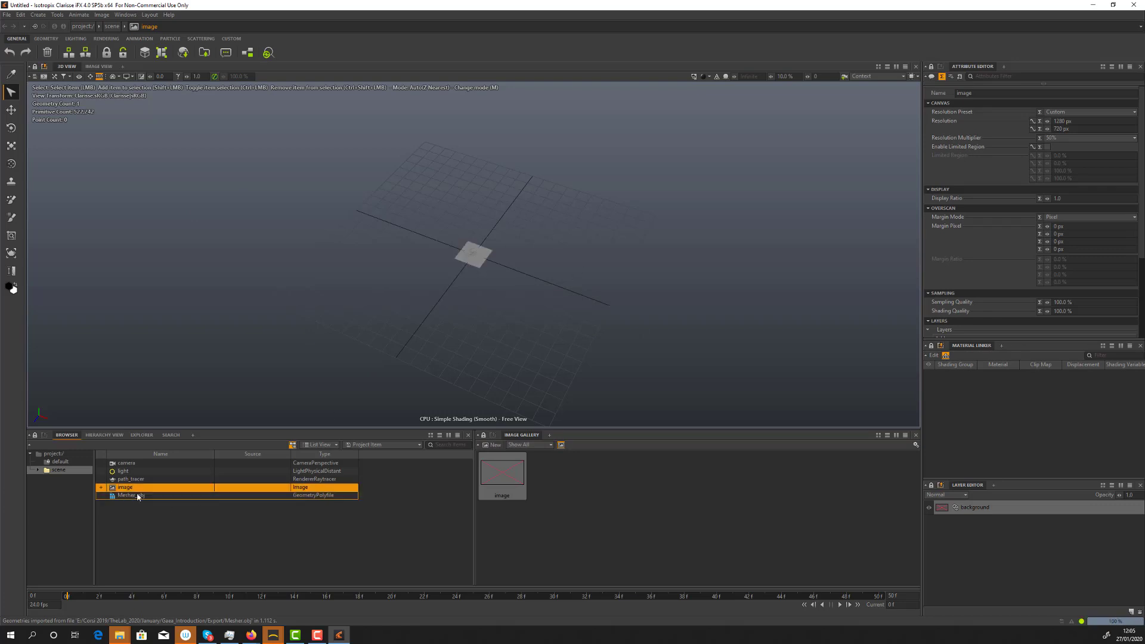
click(1071, 190)
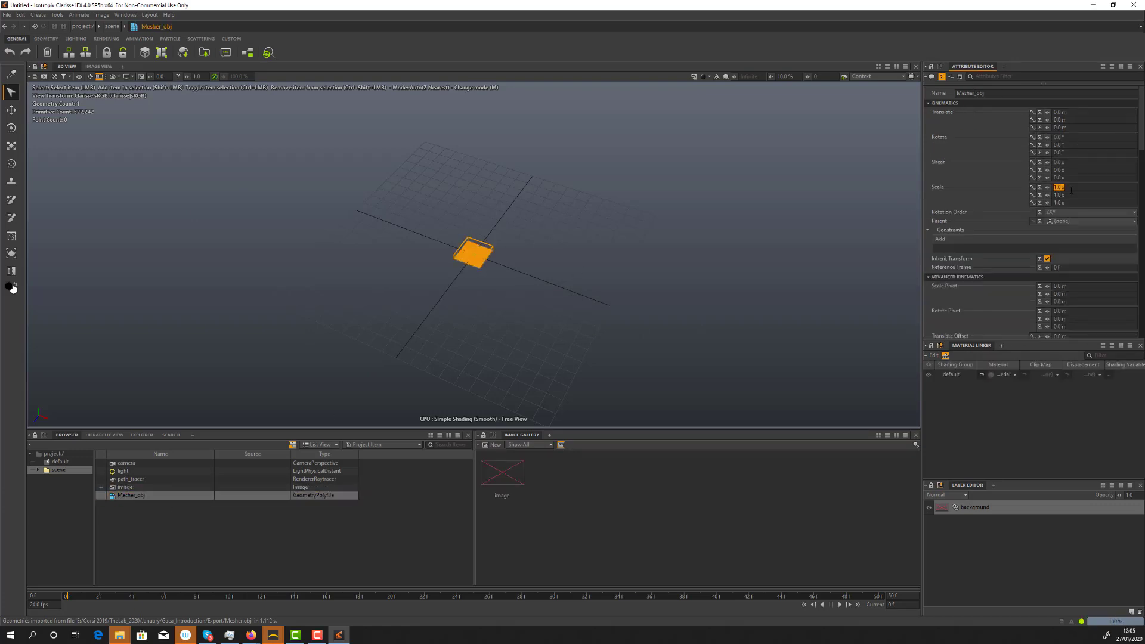
text(10)
key(Tab)
text(10)
key(Tab)
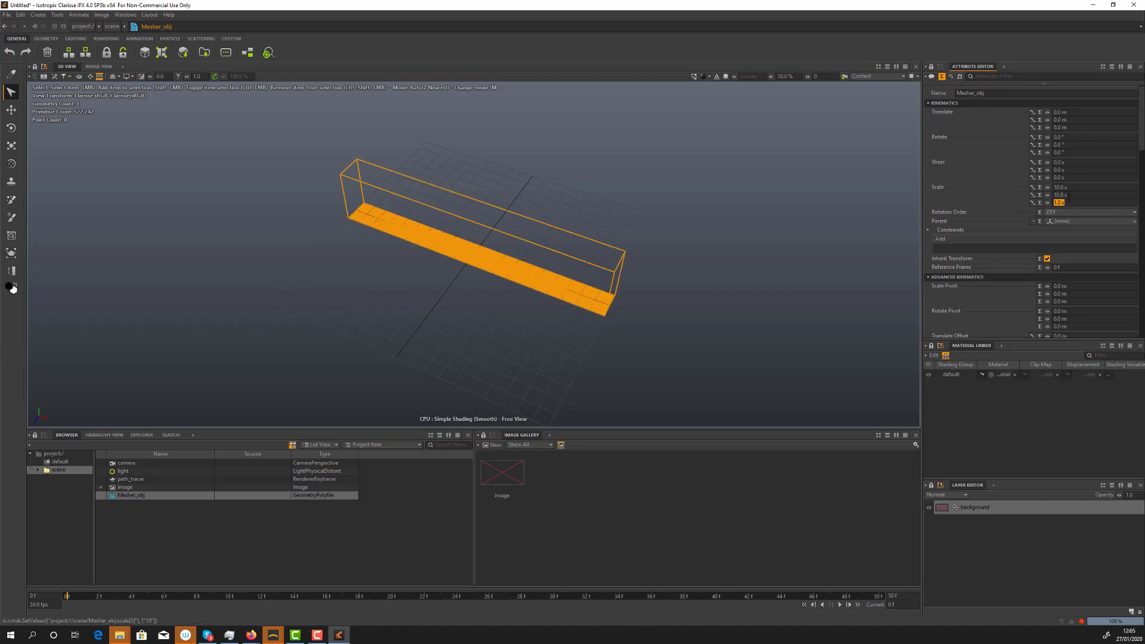
text(10)
key(Tab)
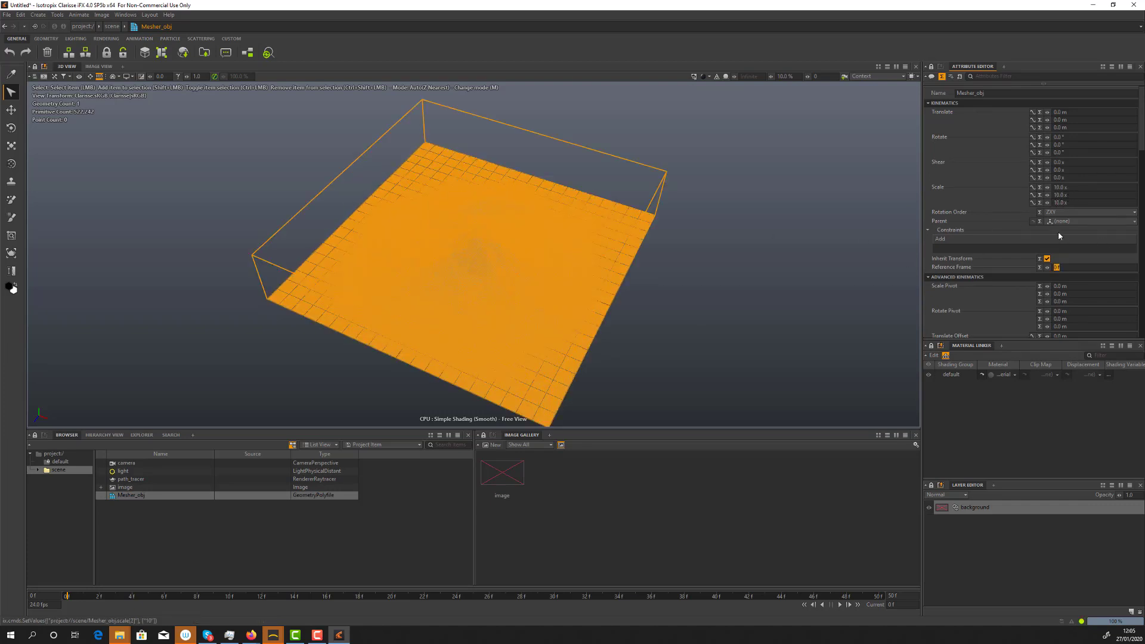
Widen the attribute area and set Mesher_obj's 3D view highlight mode to Bounding Box
scroll(1059, 236, down, 6)
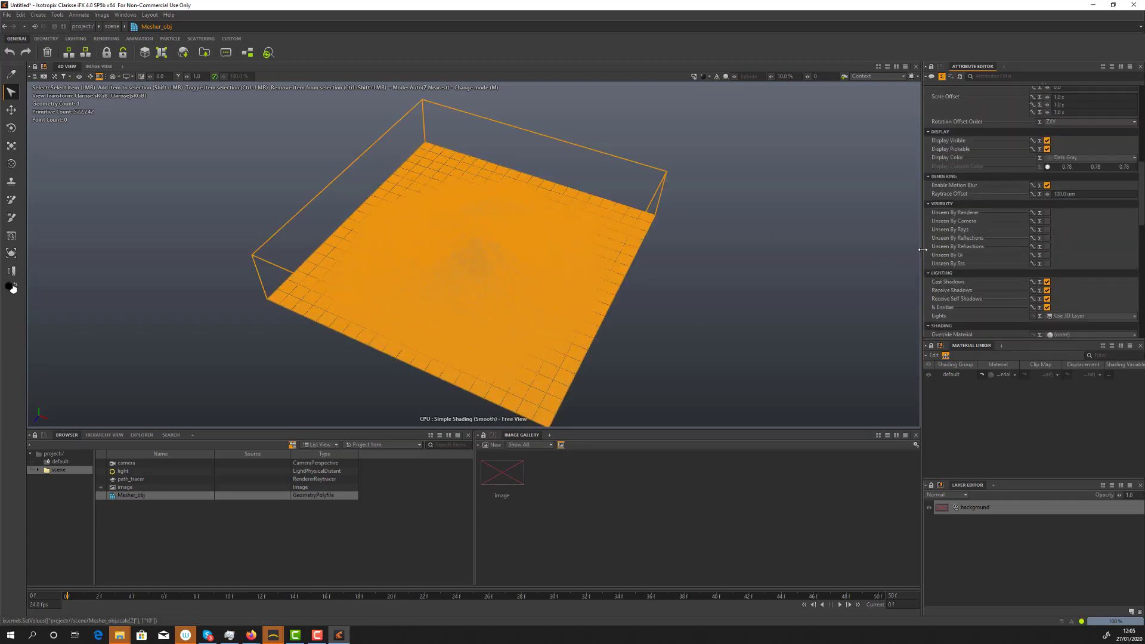
drag(918, 253, 781, 251)
scroll(1013, 246, down, 4)
scroll(1014, 247, down, 2)
click(1013, 253)
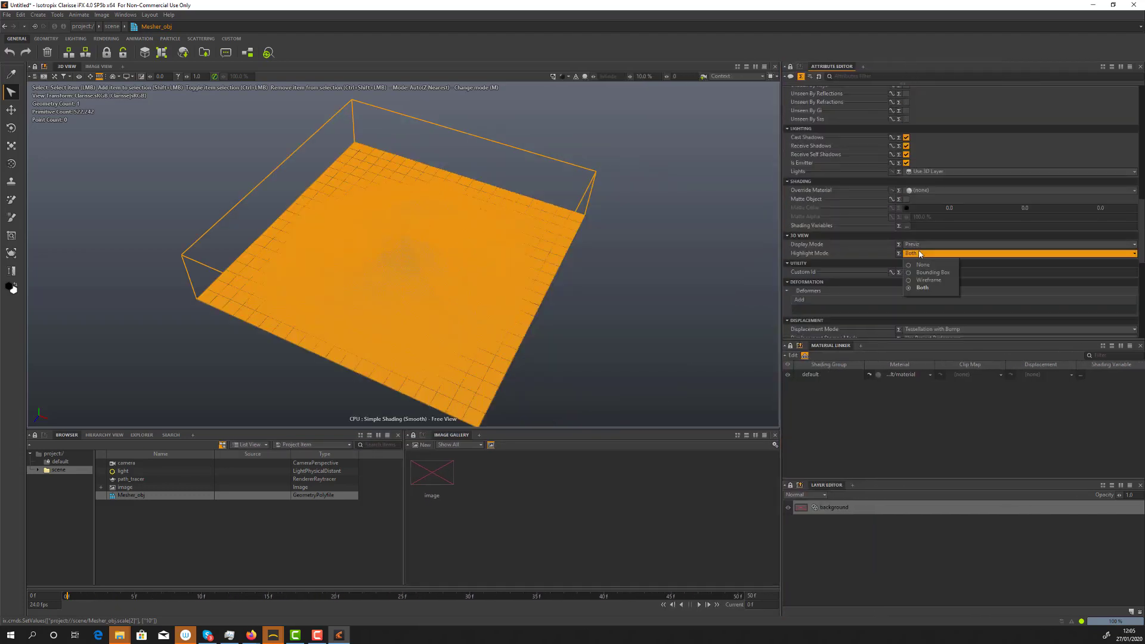
click(924, 271)
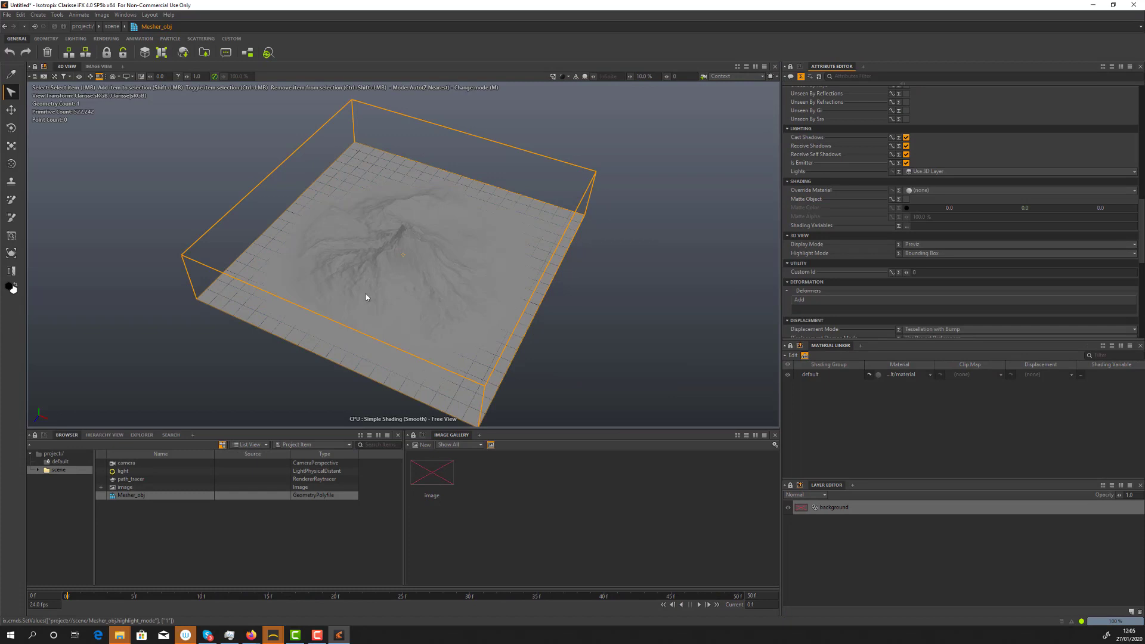
Enable ambient occlusion in the 3D view and inspect the mountain terrain up close
scroll(325, 293, up, 5)
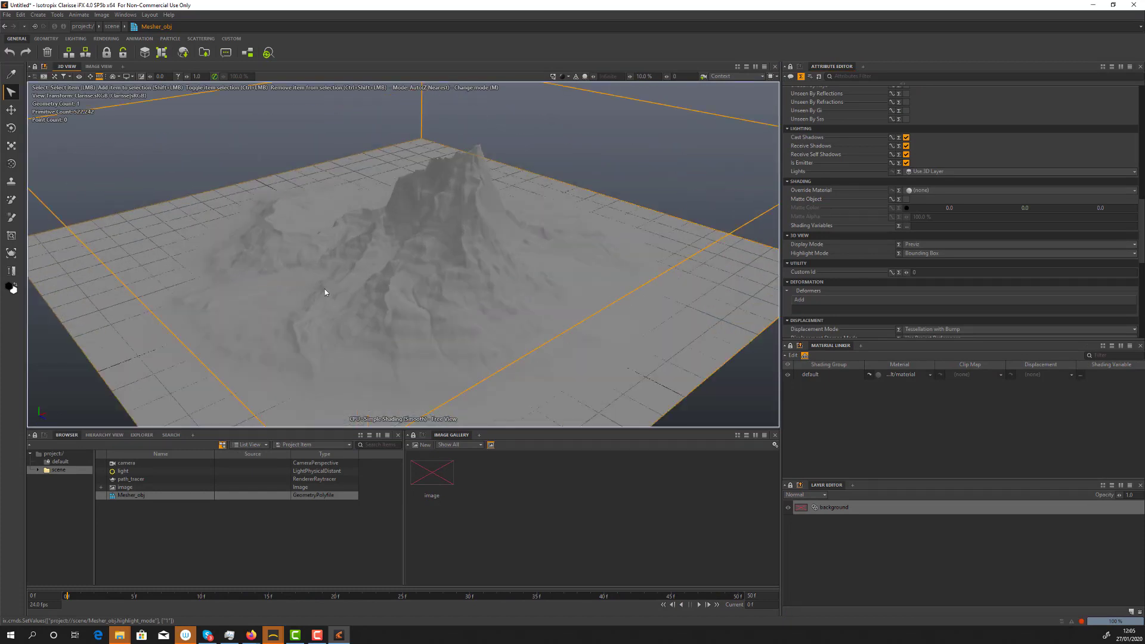
scroll(325, 292, up, 2)
click(585, 77)
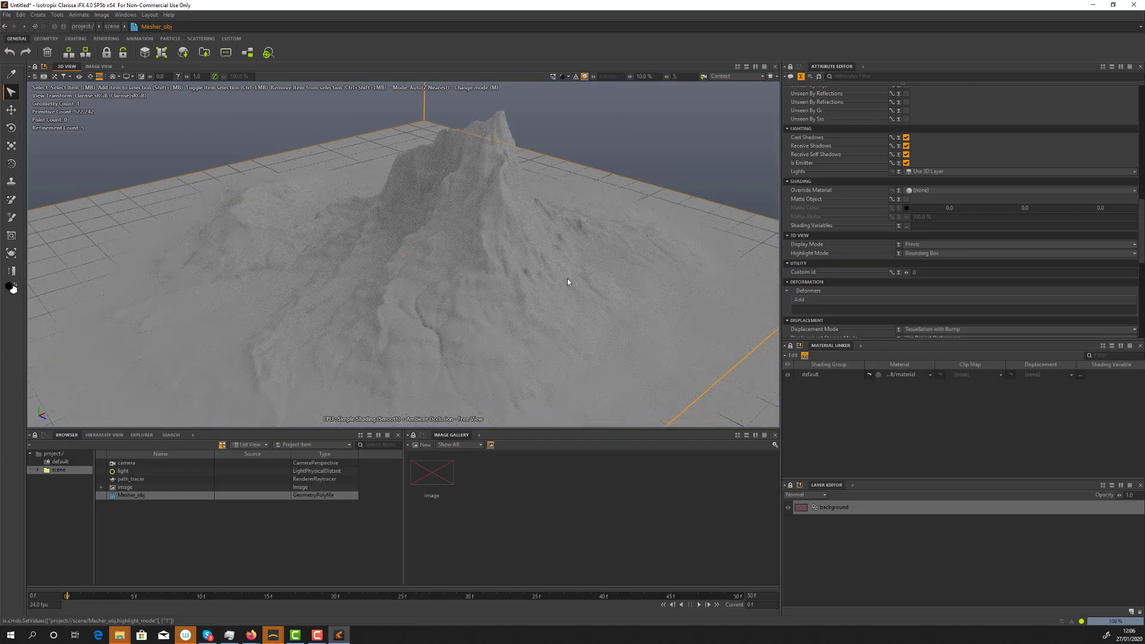
mouse_move(410, 332)
alt+mouse_down()
mouse_move(425, 262)
mouse_move(482, 409)
alt+mouse_up()
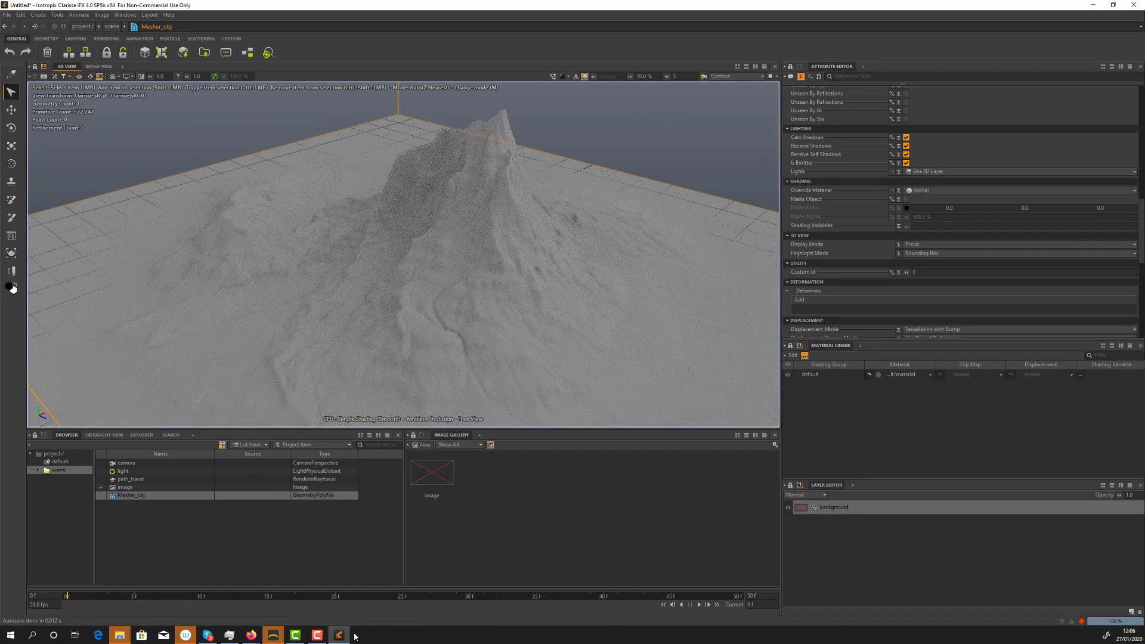
Switch to Gaea's main window and close the open Build Manager
mouse_move(273, 635)
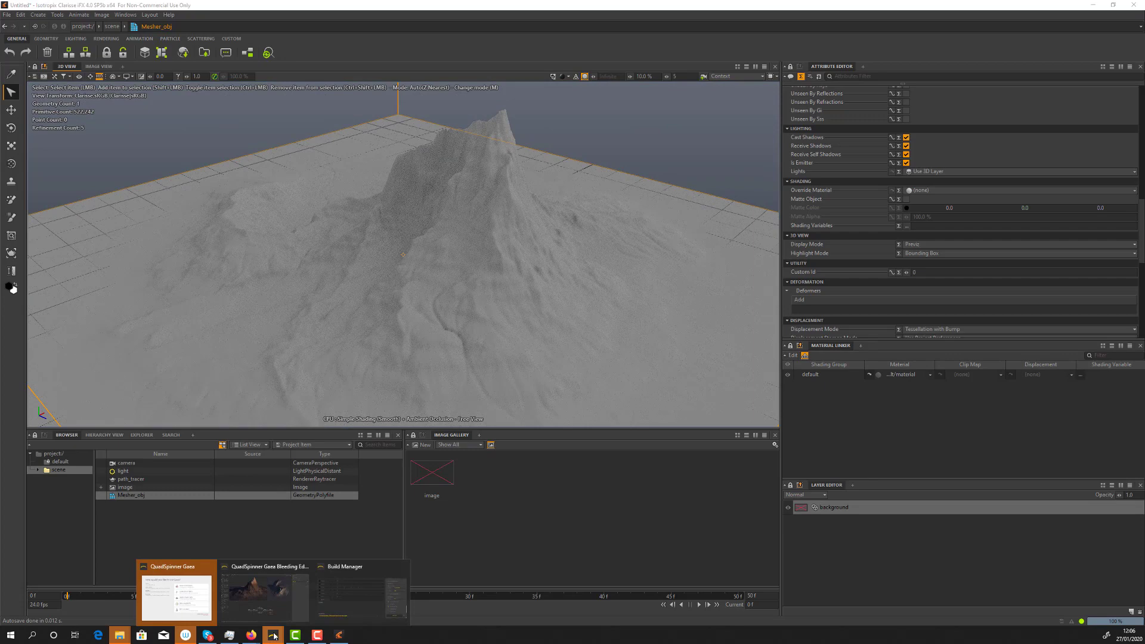
click(261, 589)
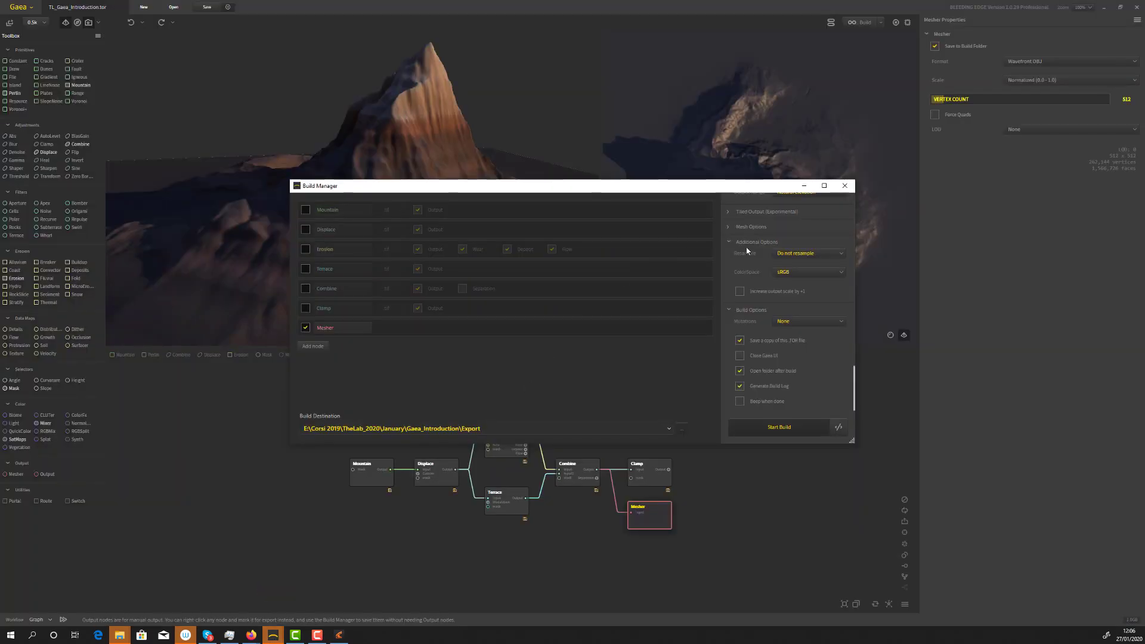
click(844, 186)
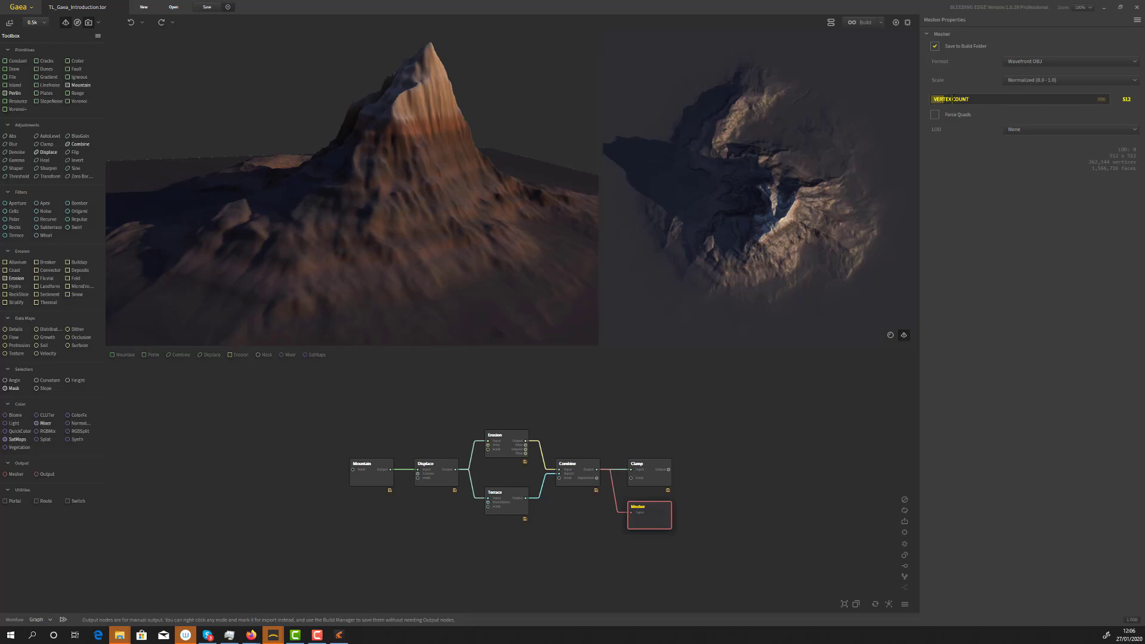
Set the Mesher node's vertex count to 1200 and rebuild only the Mesher output into the Export folder
drag(952, 99, 957, 100)
click(1123, 100)
text(1)
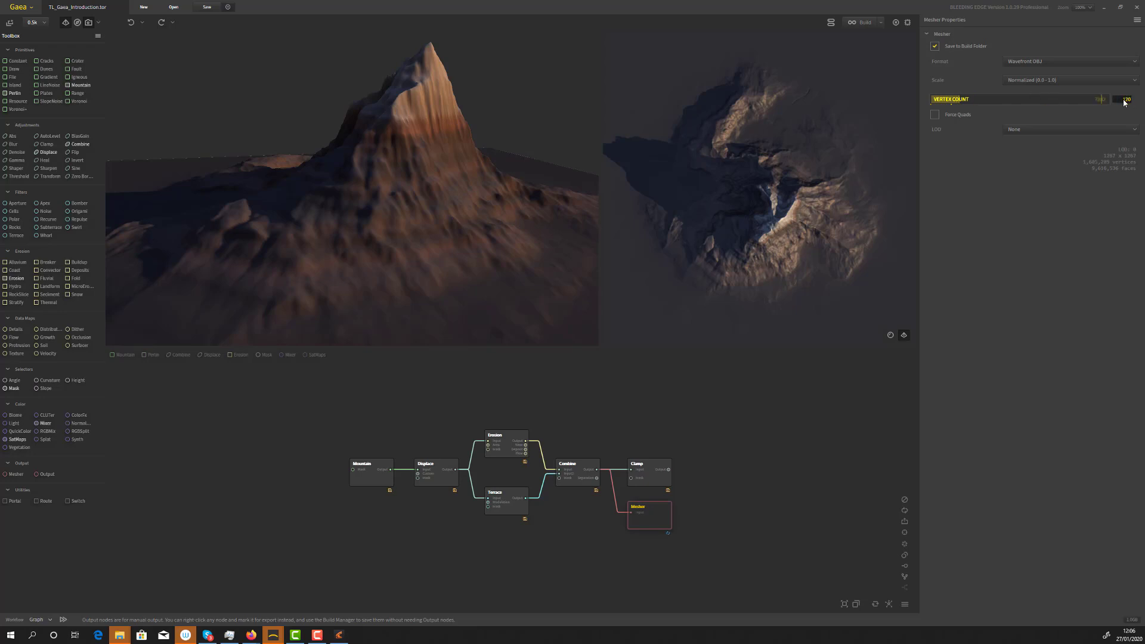
key(Return)
click(1120, 99)
text(12)
key(Return)
click(858, 22)
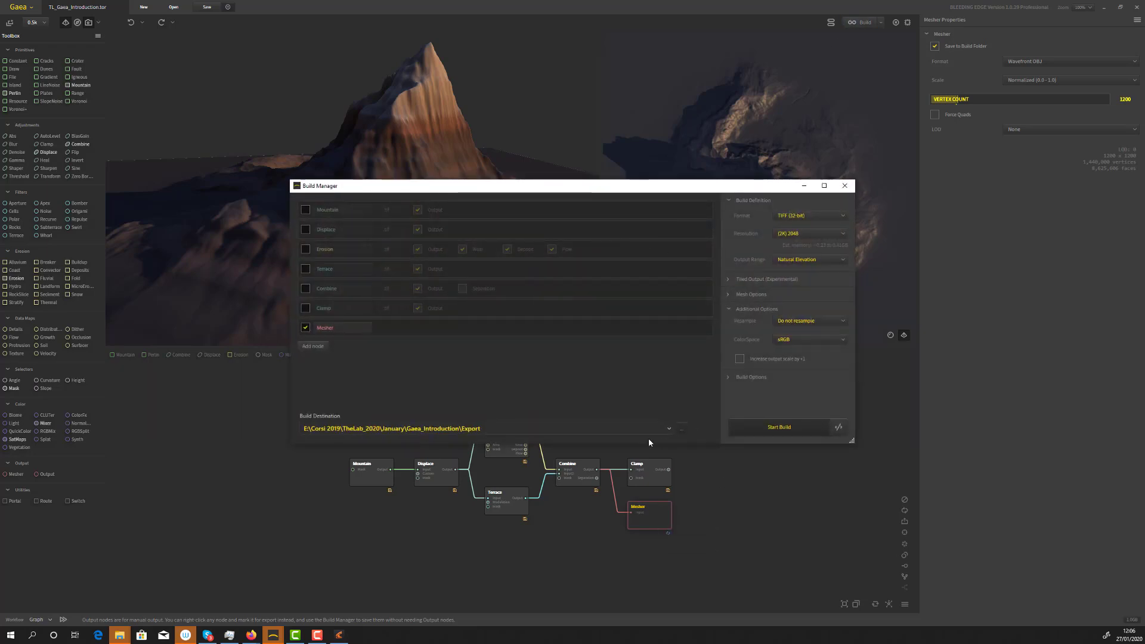
click(799, 426)
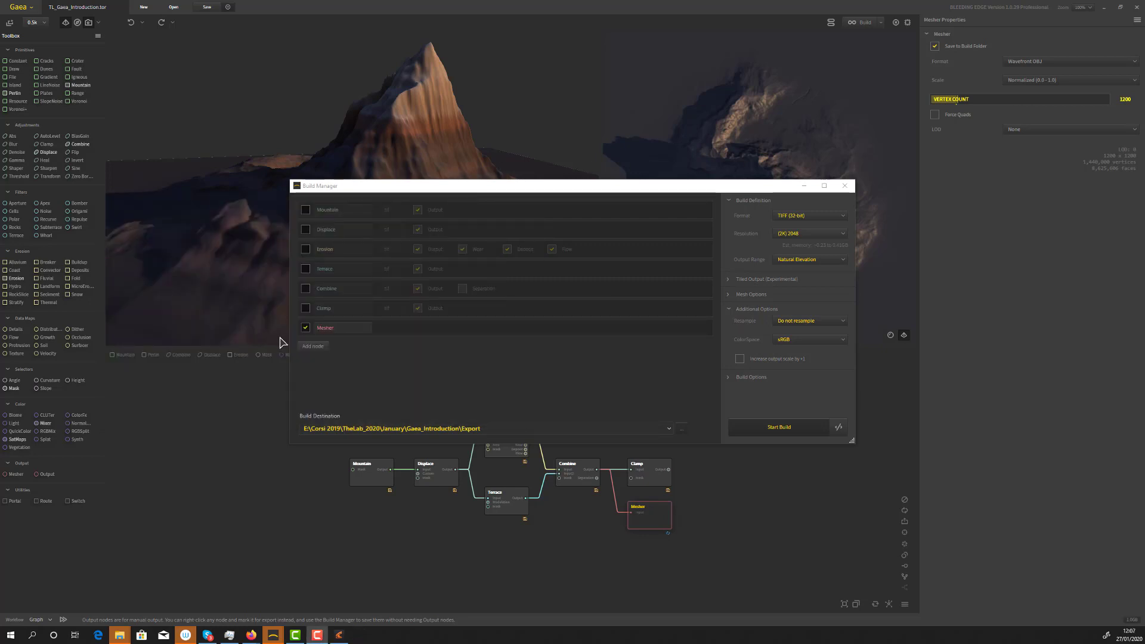
Switch to Clarisse iFX and delete the previously imported Mesher_obj from the scene
click(338, 634)
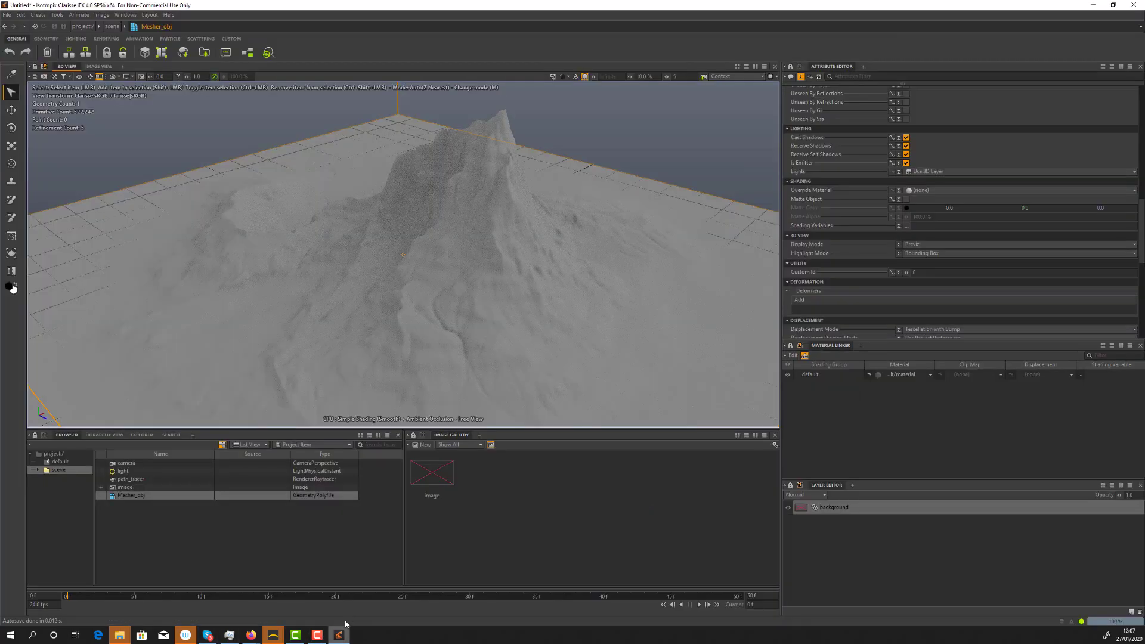
click(292, 551)
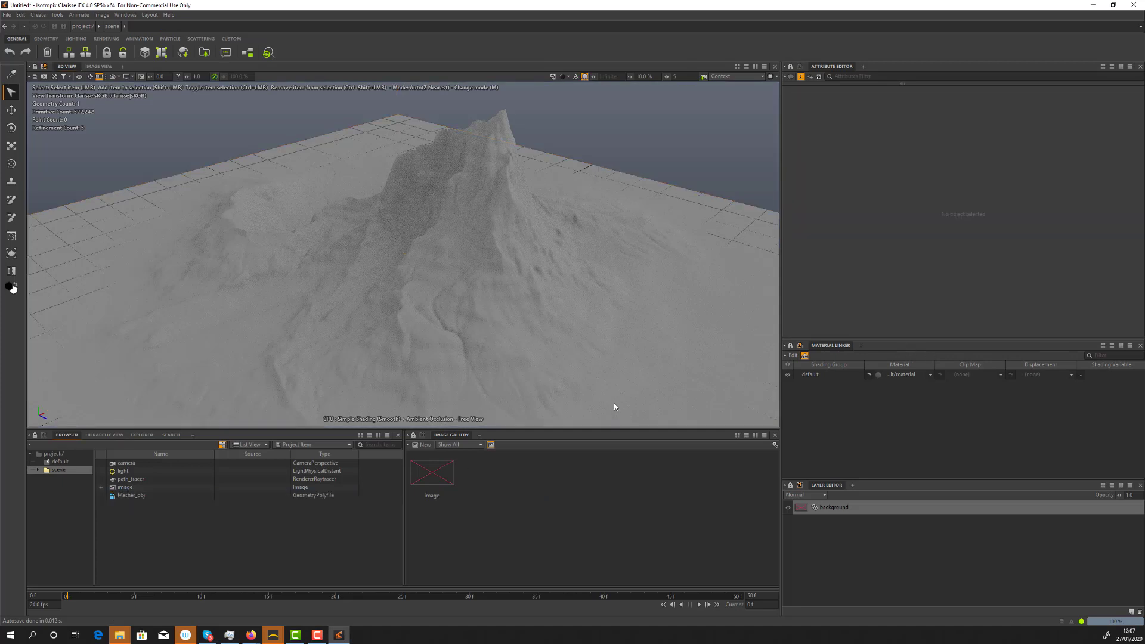
click(146, 496)
key(Delete)
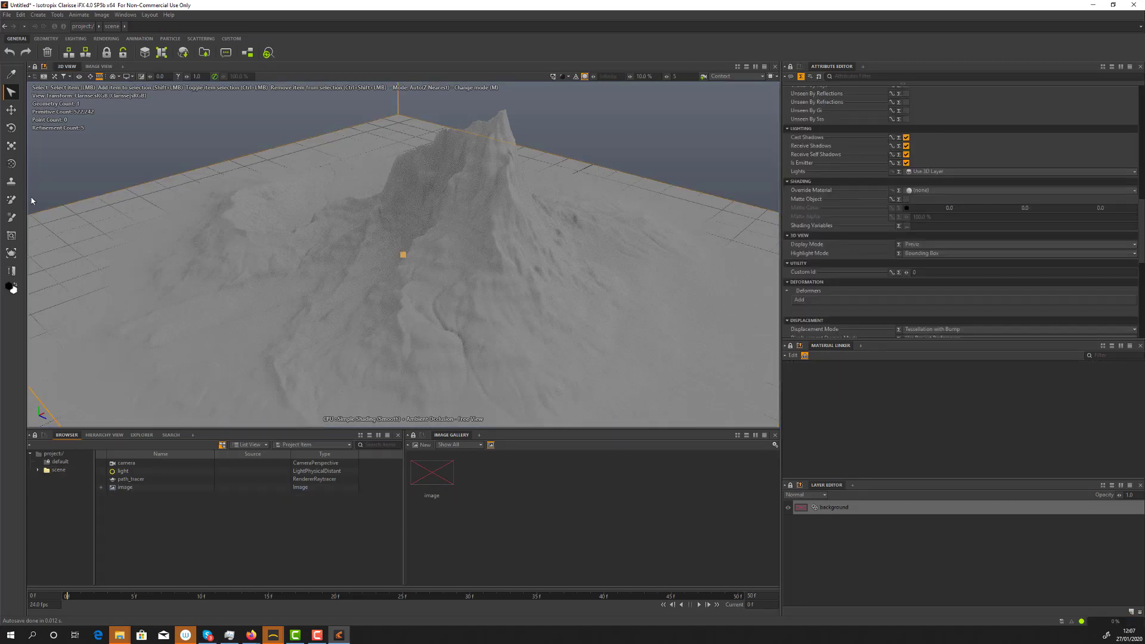
Import the rebuilt Mesher.obj geometry with its OBJ materials and dismiss the progress window
click(7, 14)
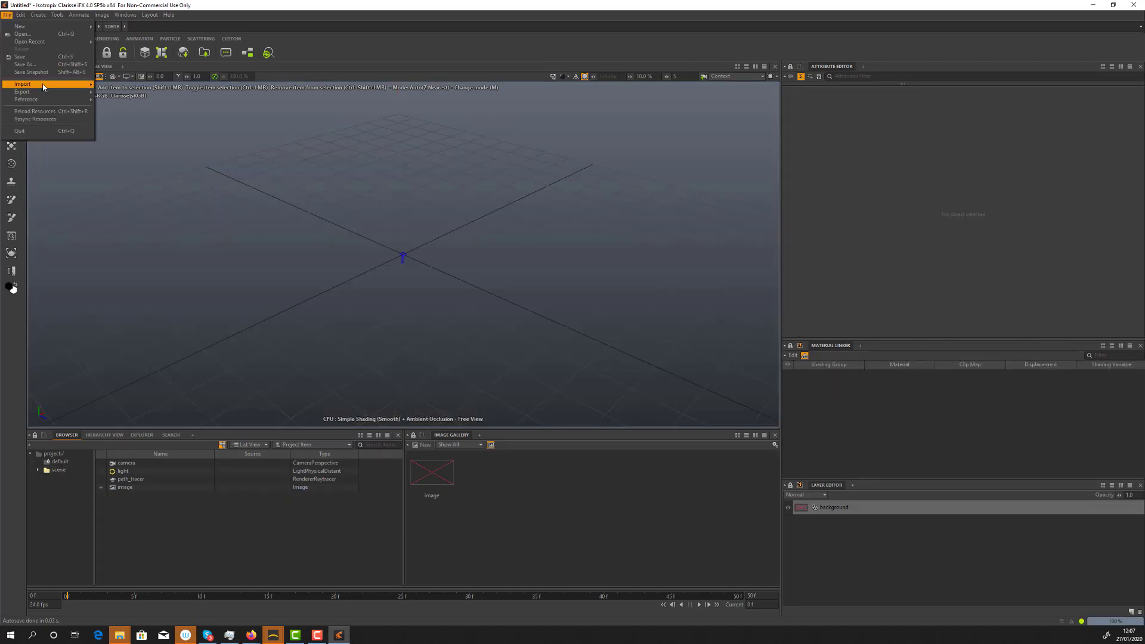
mouse_move(84, 84)
click(120, 84)
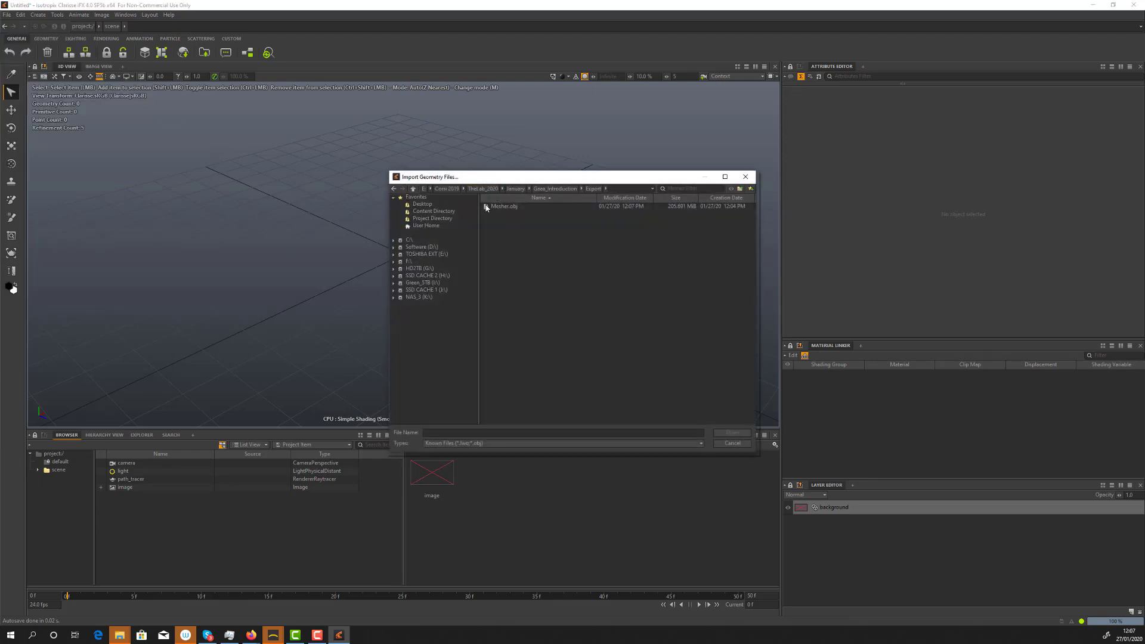
double_click(511, 209)
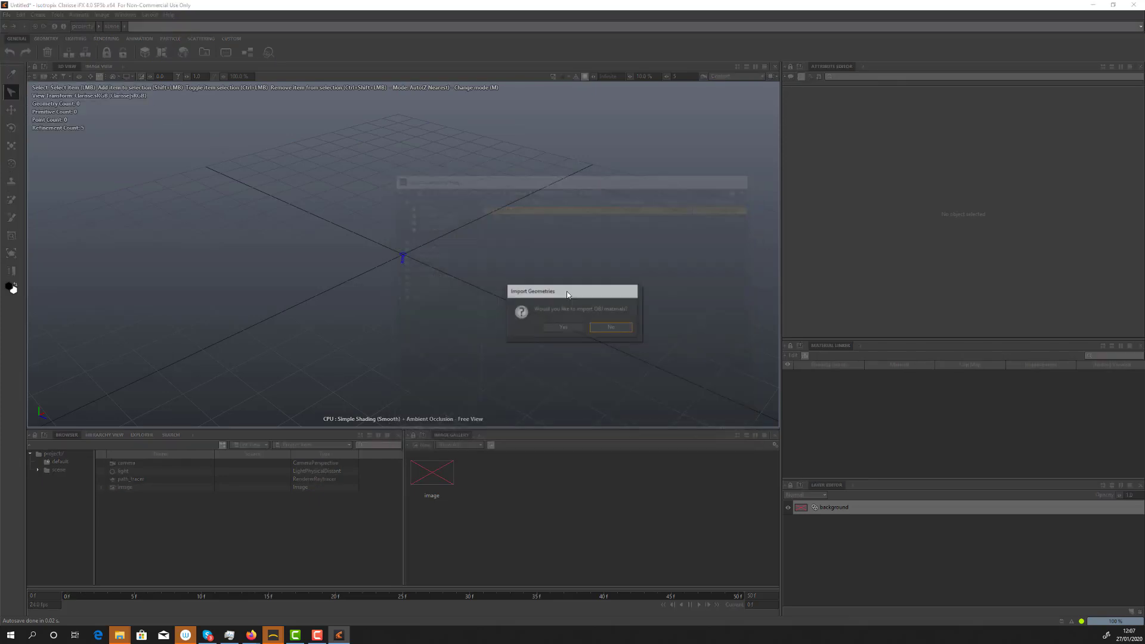
click(563, 328)
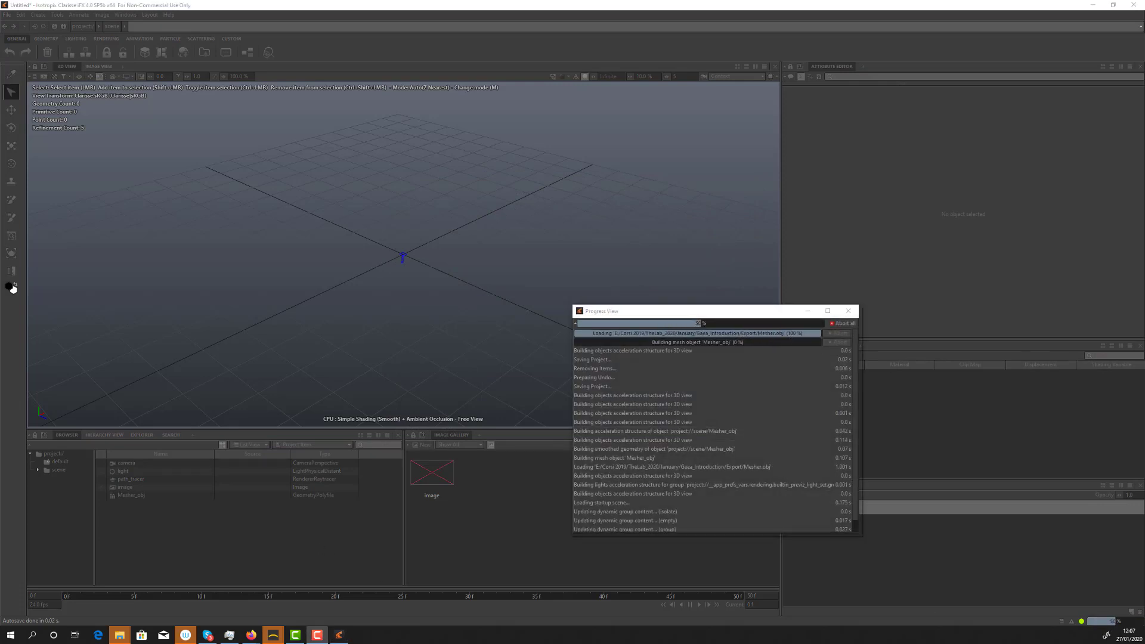
click(847, 311)
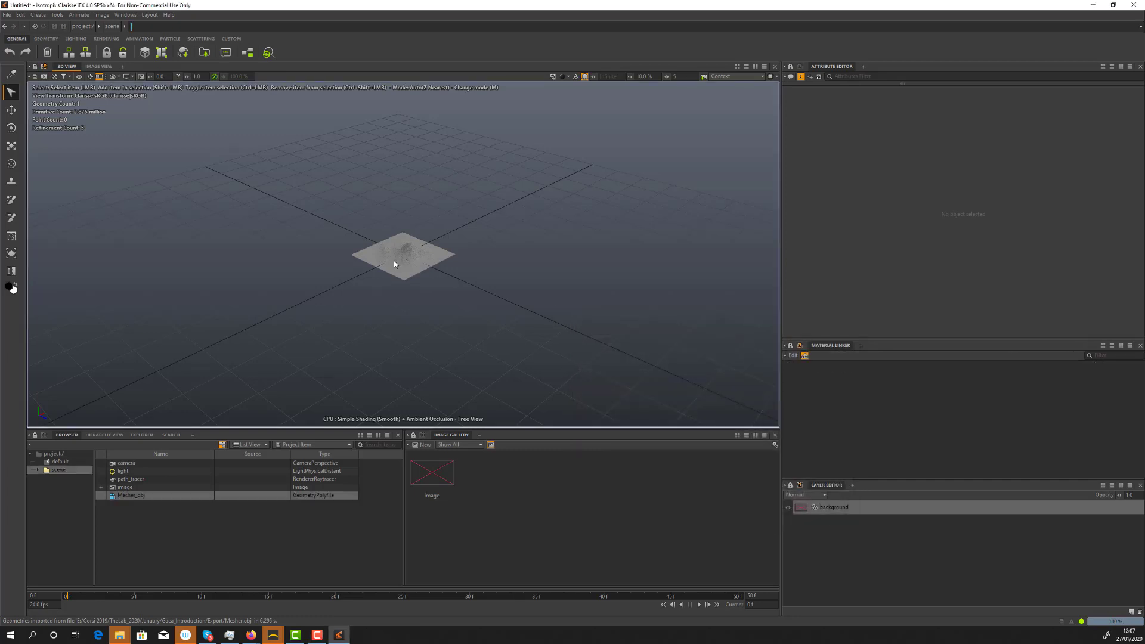
Set the new Mesher_obj's highlight mode to Bounding Box and its Scale Offset to 10 on all three axes
click(925, 253)
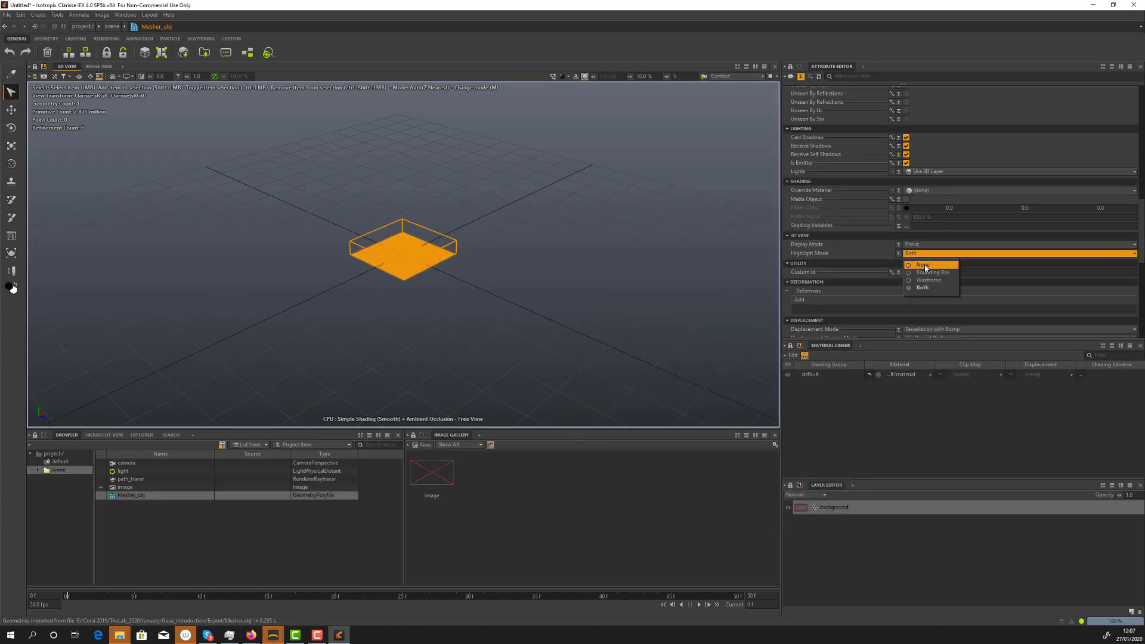
click(927, 272)
scroll(960, 177, up, 5)
scroll(959, 178, up, 3)
double_click(928, 241)
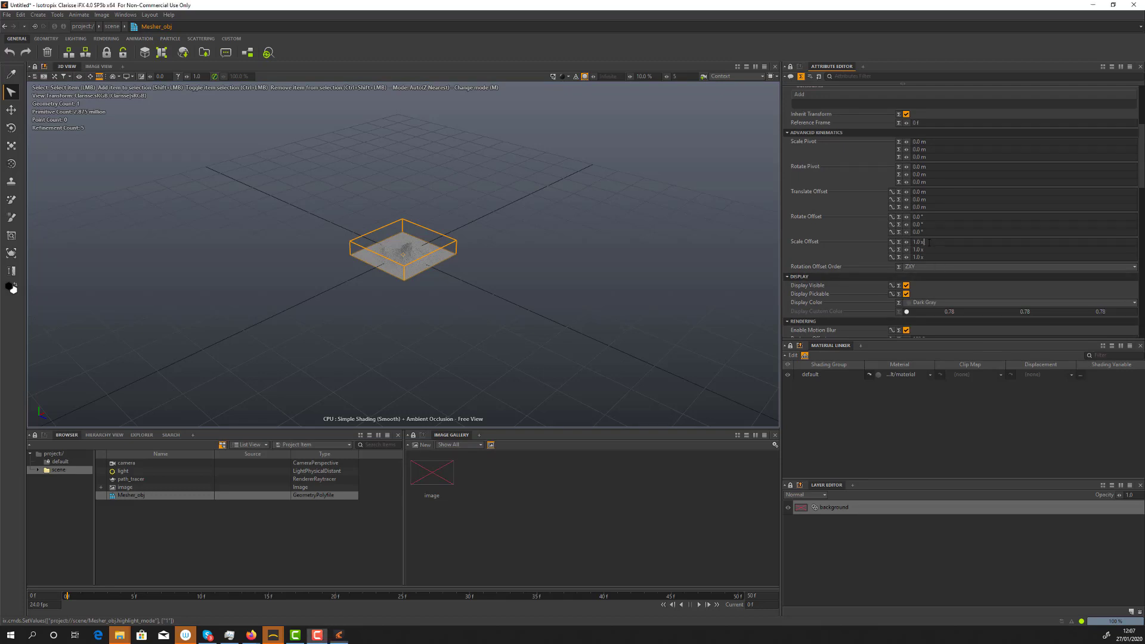
text(10)
key(Tab)
text(10)
key(Tab)
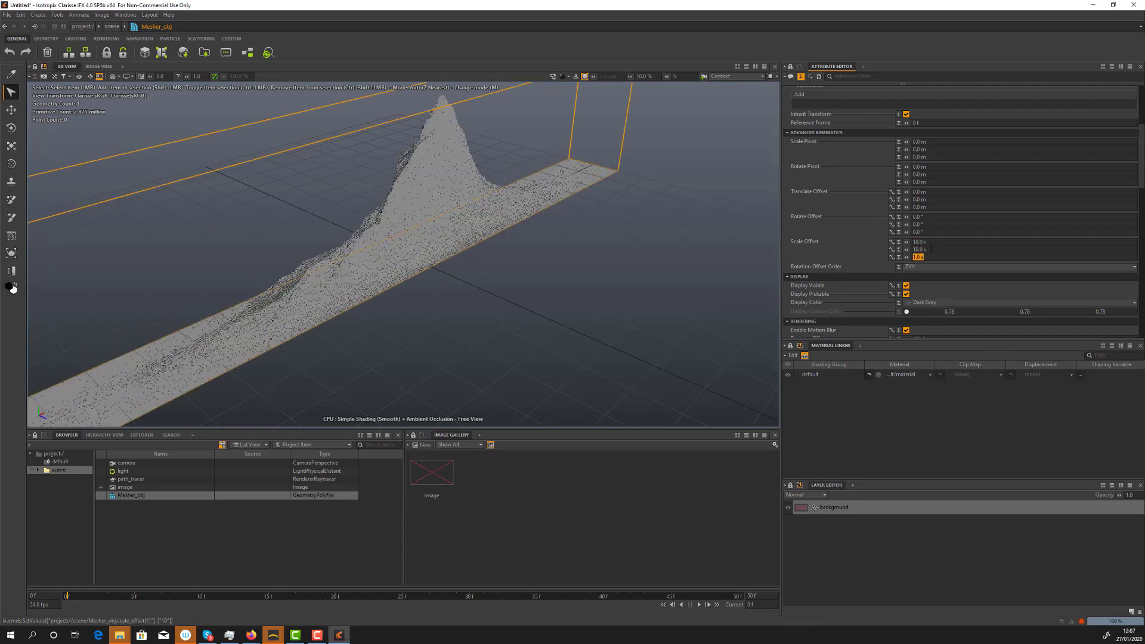
text(10)
key(Tab)
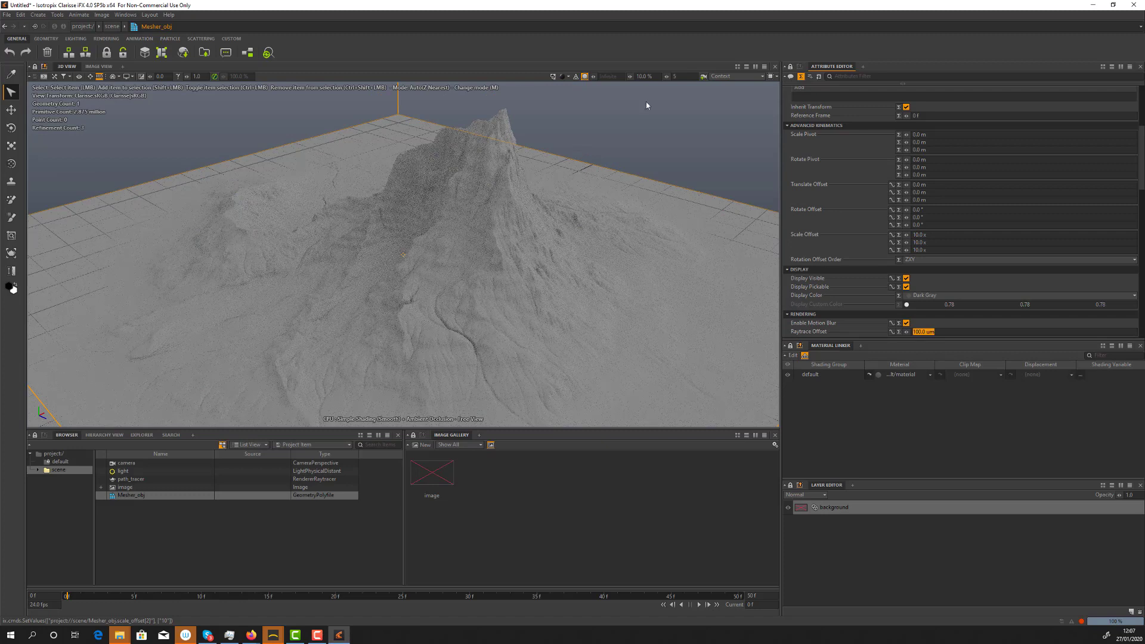
Set the 3D view's refinement limit to 15 and examine the denser terrain mesh from several angles
click(674, 76)
text(15)
key(Return)
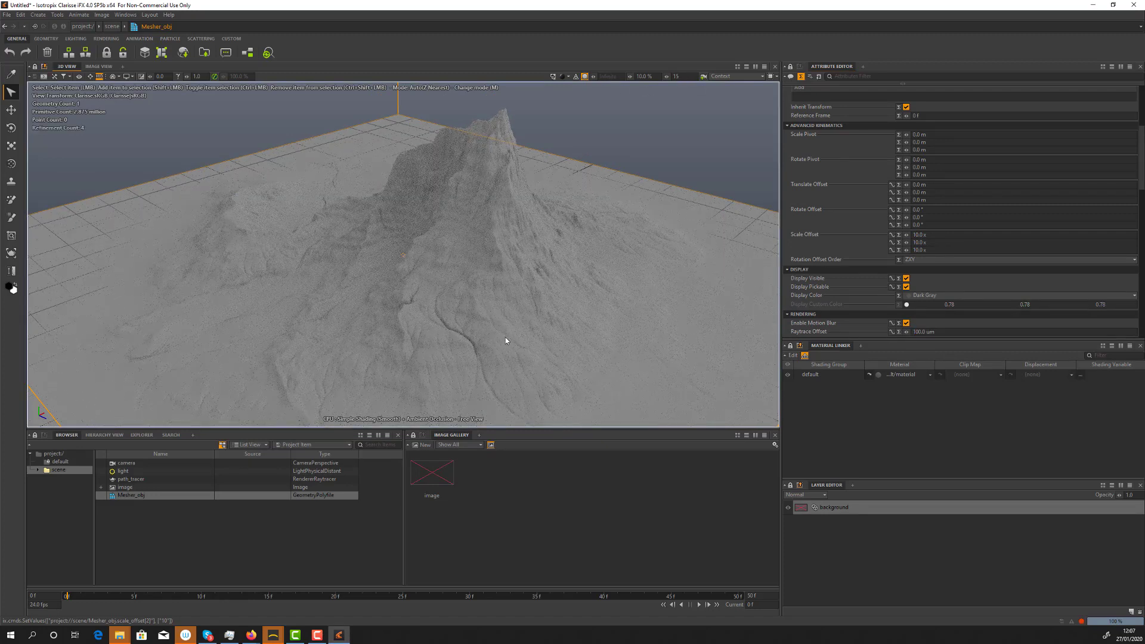
alt+drag(454, 325, 475, 278)
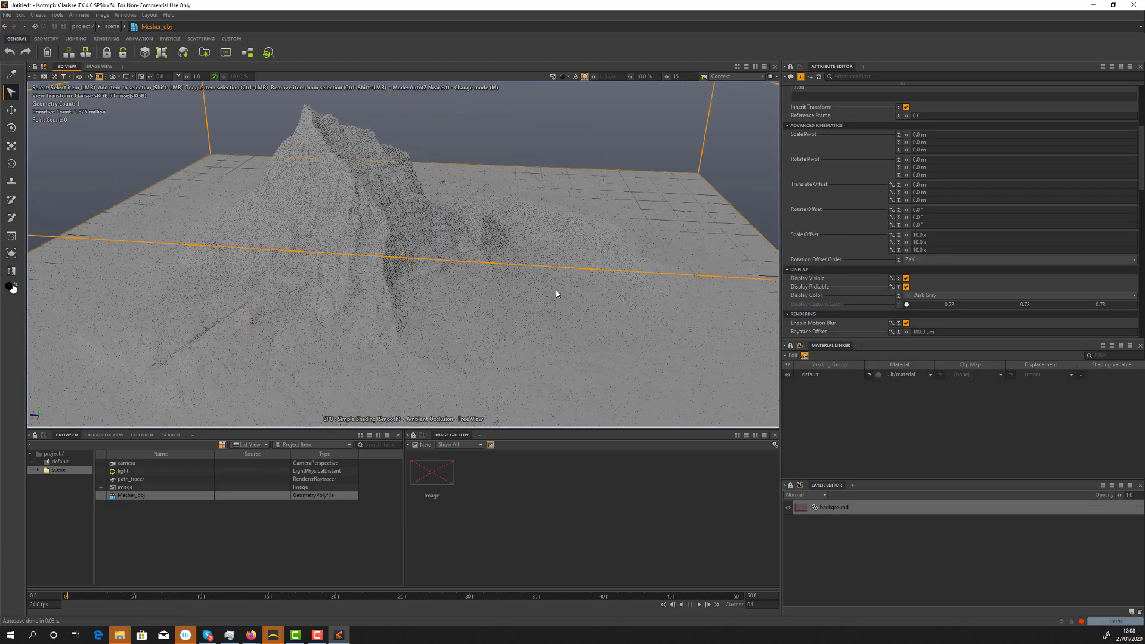
mouse_move(311, 301)
alt+mouse_down()
mouse_move(358, 340)
mouse_move(312, 301)
alt+mouse_up()
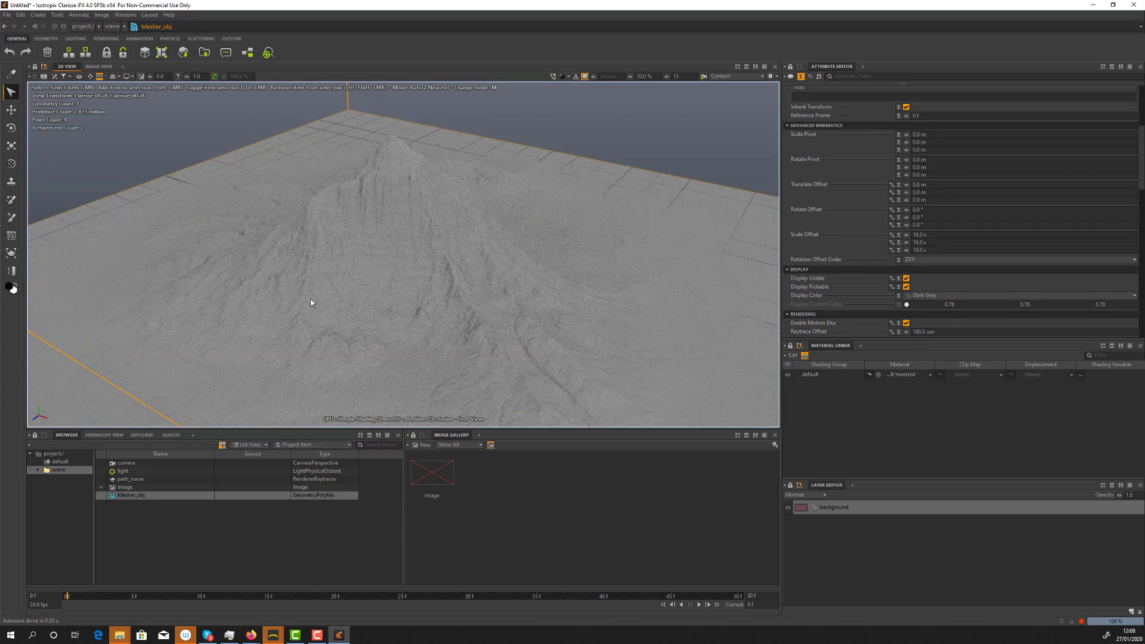